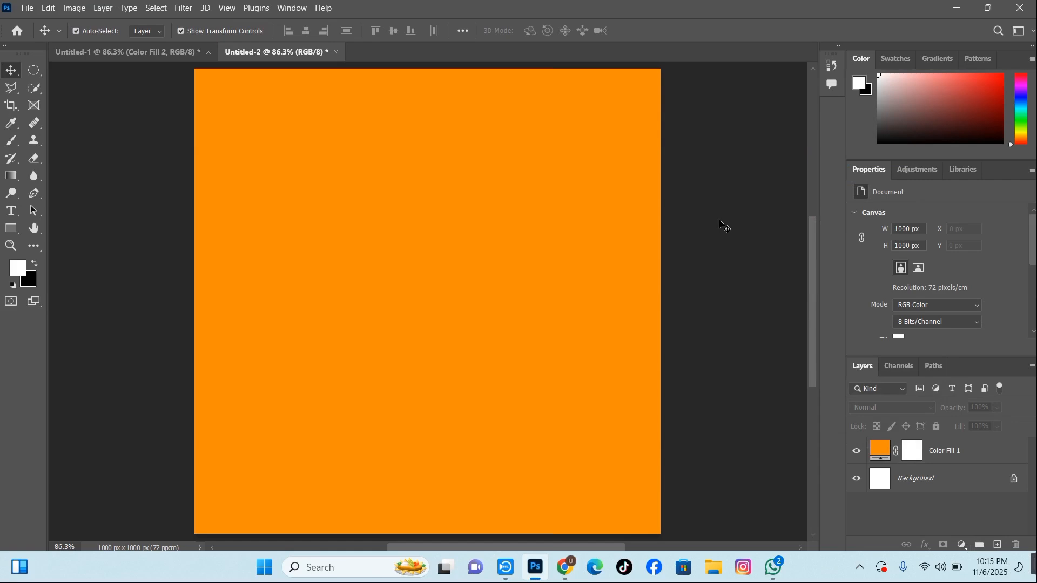
Paste the pizza image, isolate it from its checkered background onto a new layer, and hide the original image layer
key("ctrl+v")
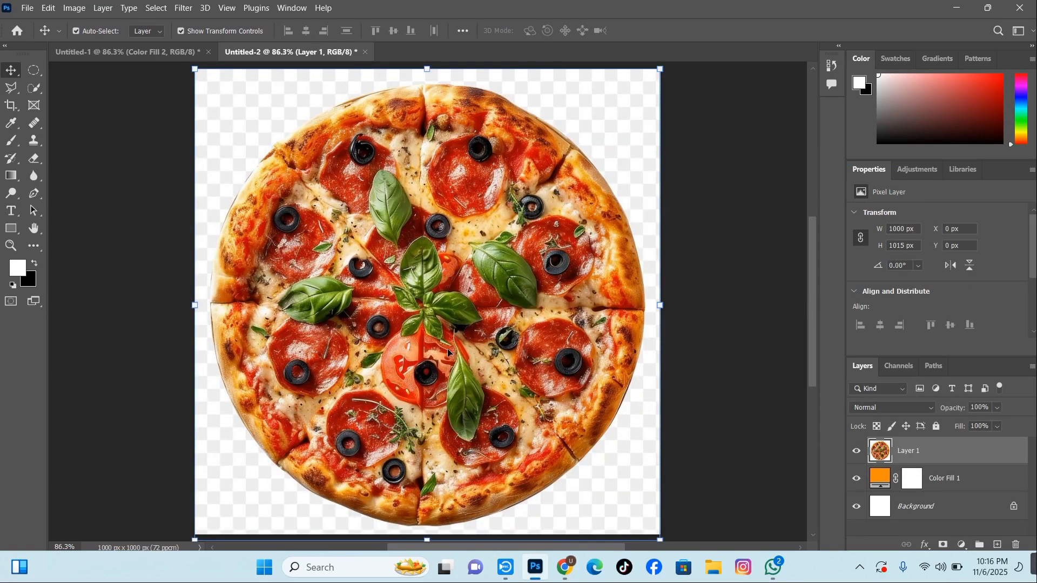
left_click(156, 8)
left_click(188, 158)
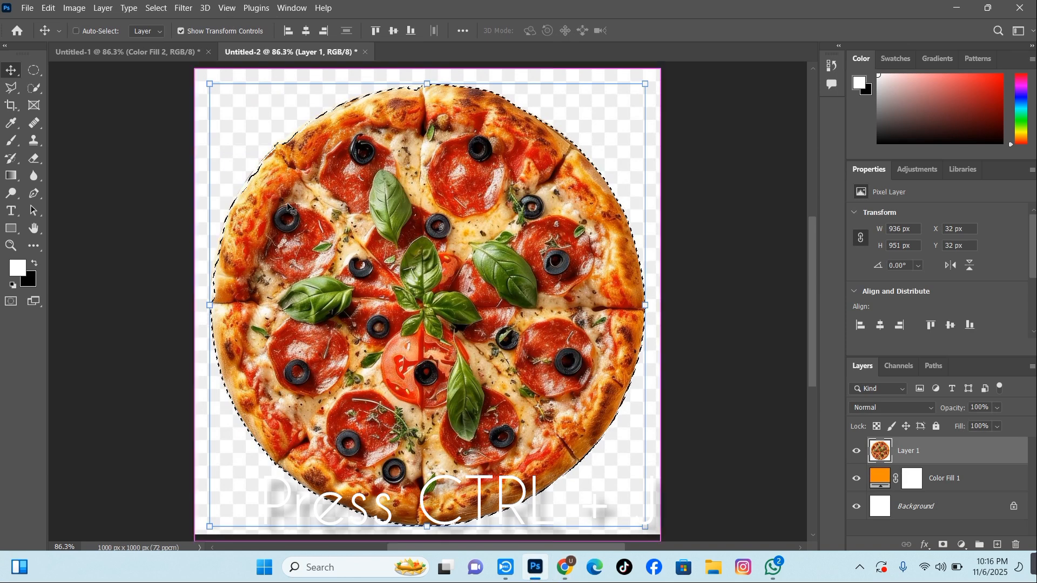
key("ctrl+j")
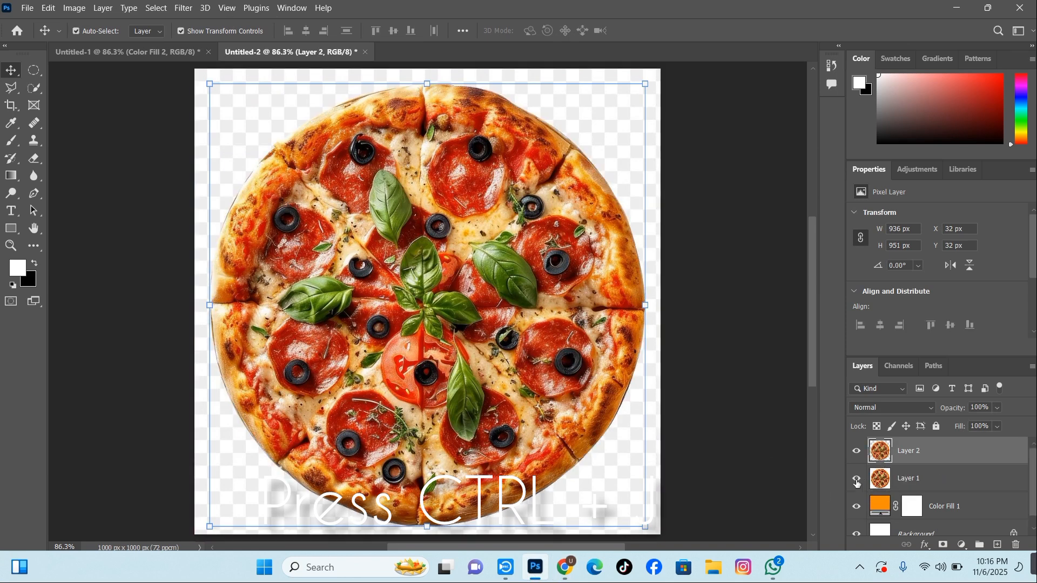
left_click(857, 480)
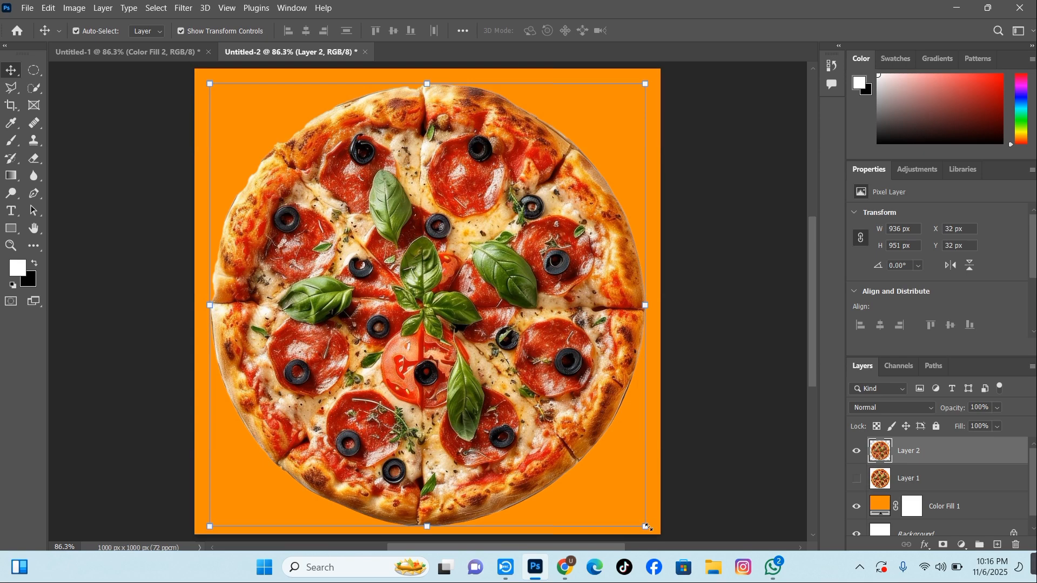
Scale the pizza down to about 604 x 613 px and place it near the middle of the orange canvas
left_click_drag(646, 526, 491, 368)
left_click_drag(391, 323, 480, 398)
left_click(666, 32)
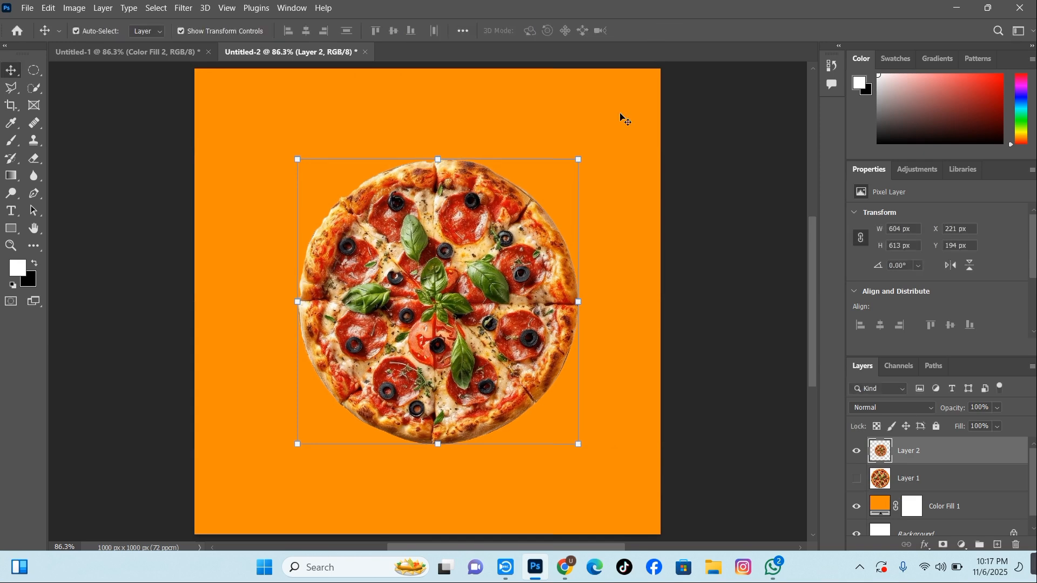
left_click(606, 129)
left_click(489, 249)
Copy the pizza's right half, outlined with the Polygonal Lasso, to a new layer and hide the full pizza layer
right_click(11, 87)
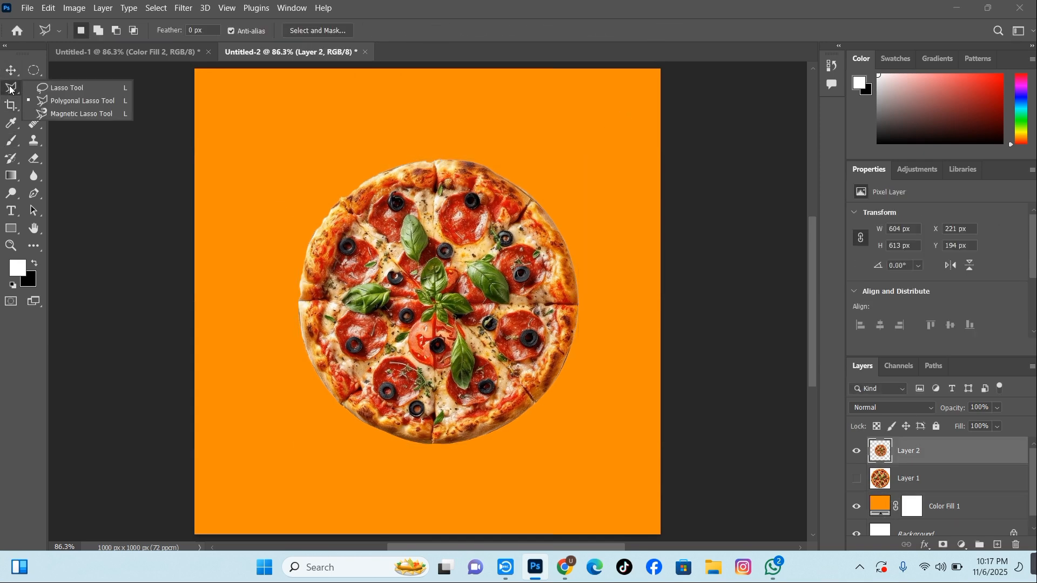
left_click(30, 99)
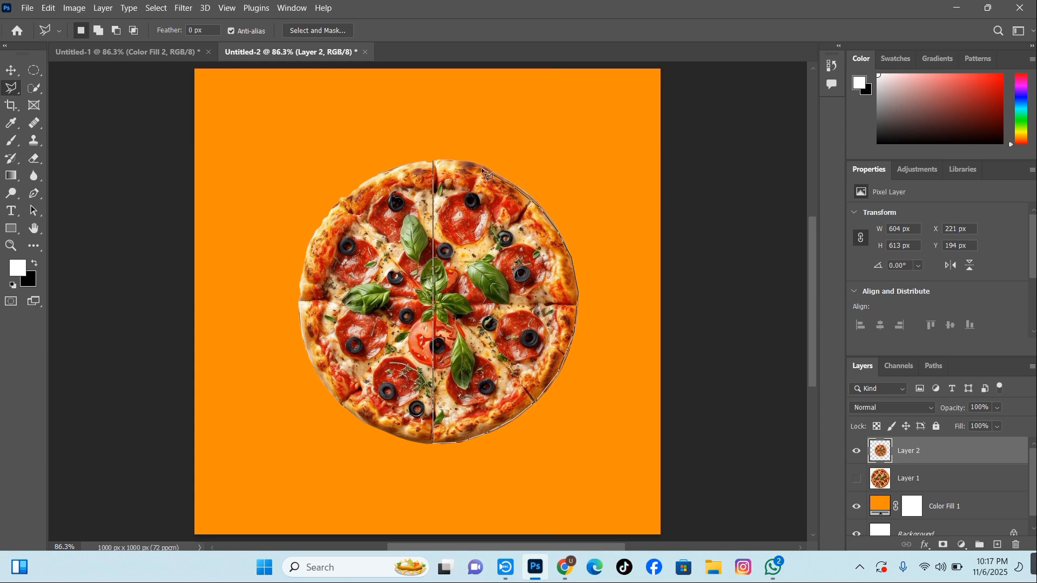
left_click(434, 161)
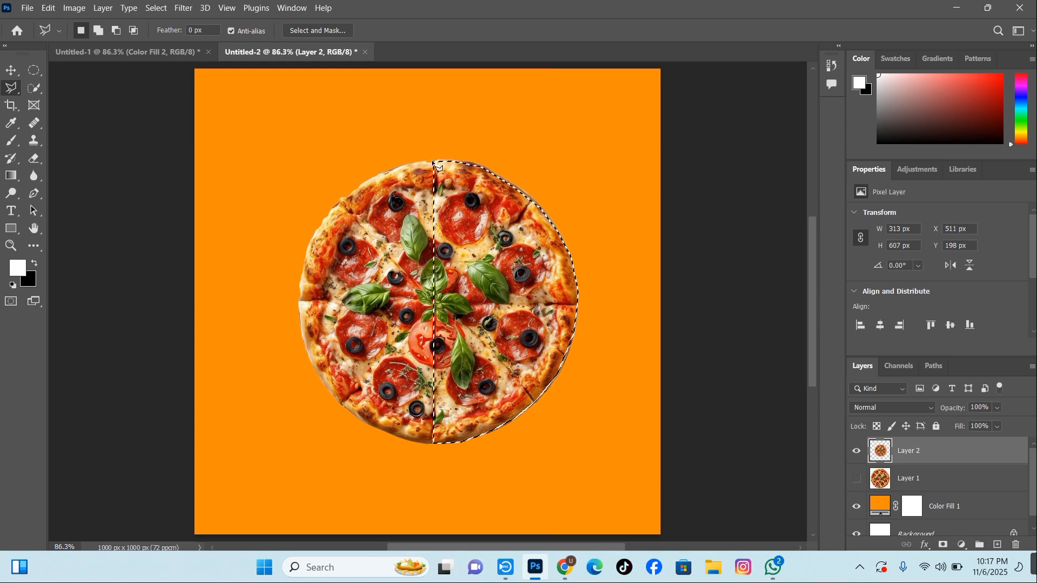
key("ctrl+j")
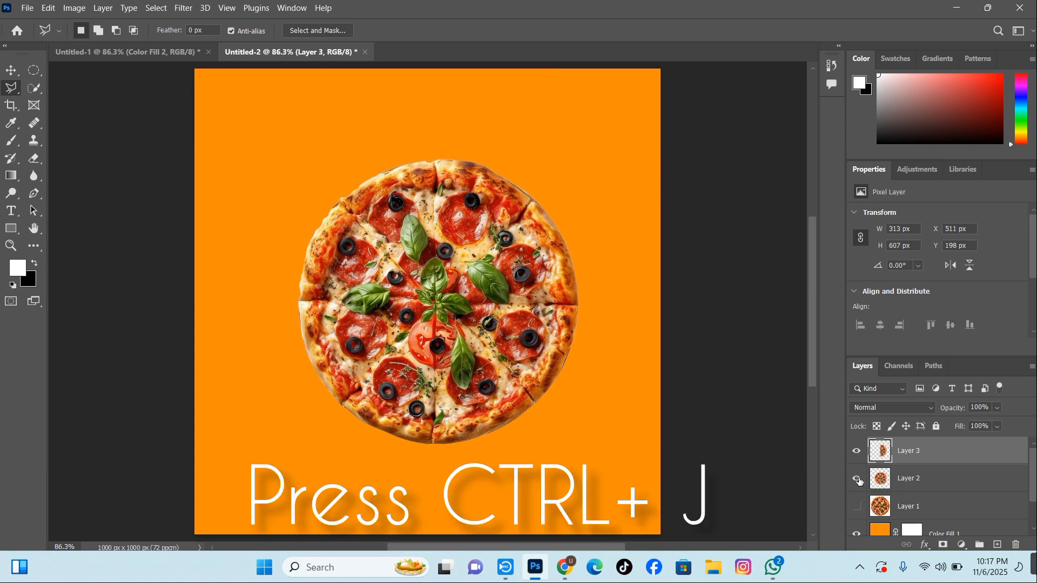
left_click(857, 479)
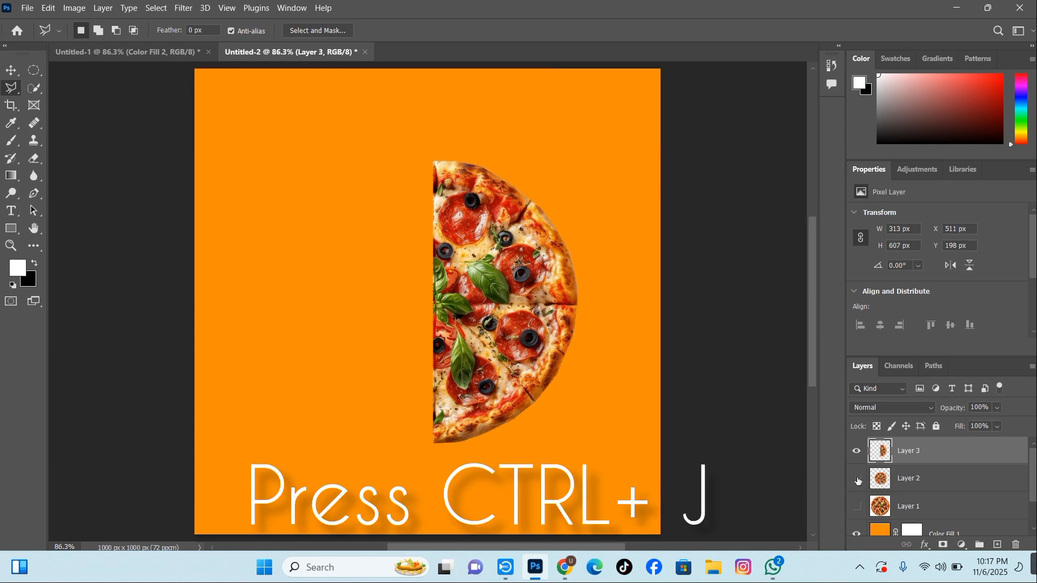
Place the half pizza's straight edge on the canvas's vertical centre line and scale the half to 87.54%
left_click(11, 70)
left_click_drag(491, 270, 485, 264)
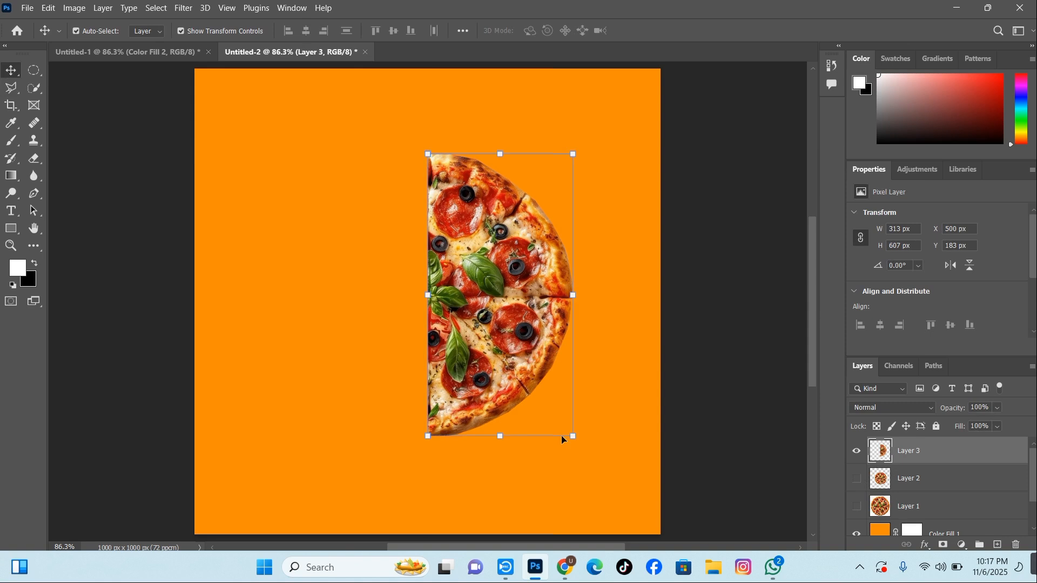
left_click_drag(573, 434, 530, 410)
left_click_drag(496, 310, 496, 325)
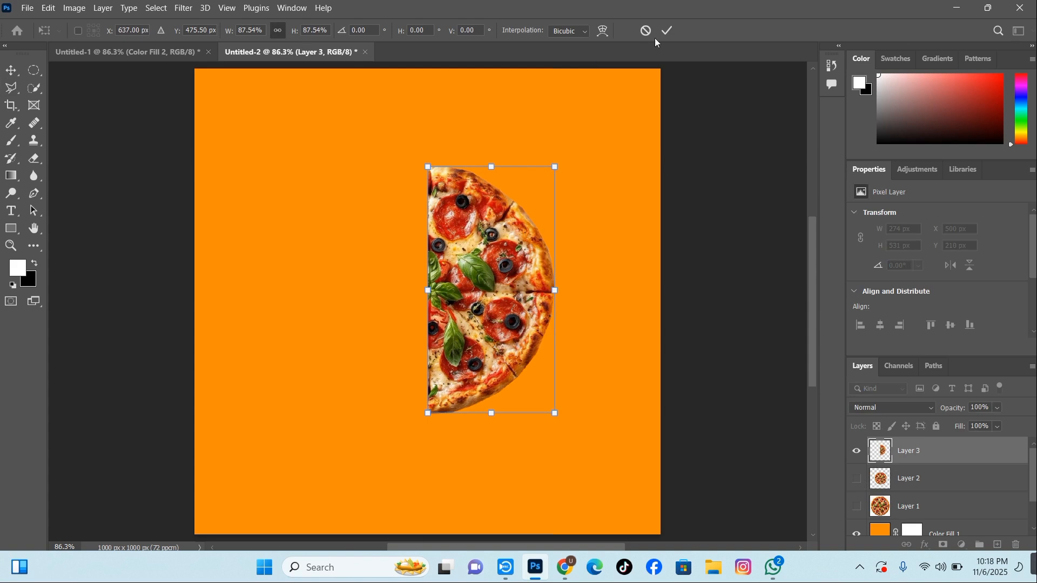
left_click(666, 30)
left_click(647, 116)
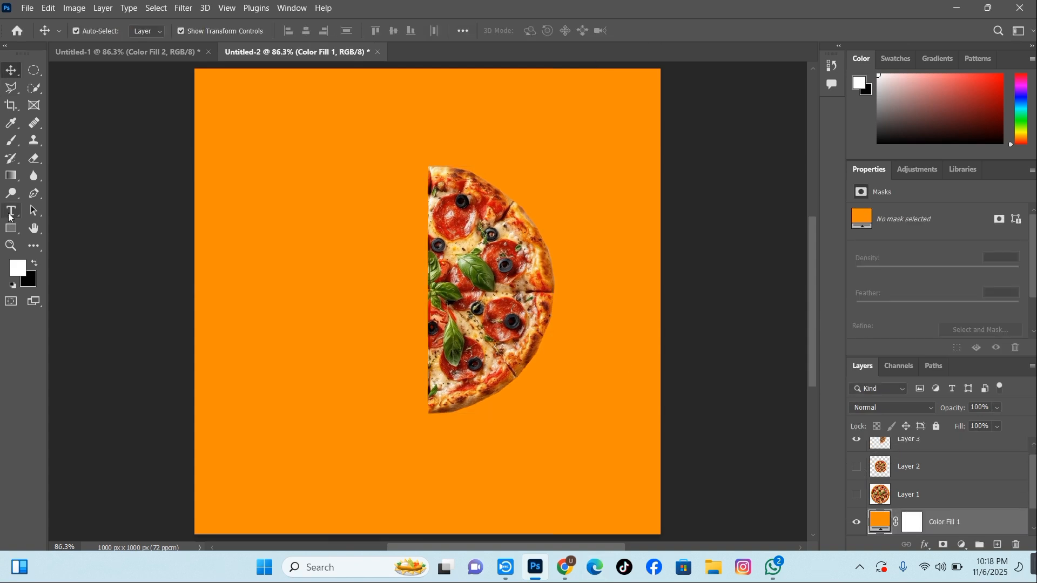
Add the horizontal text TASTE left of the half pizza and a placeholder text line on the pizza's other side
left_click(26, 214)
left_click(11, 212)
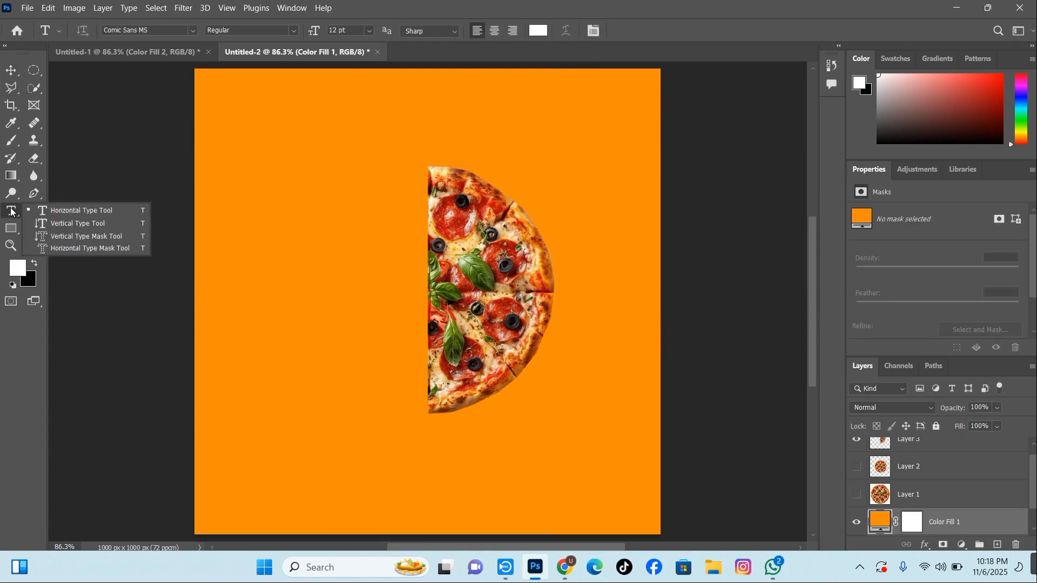
left_click(54, 210)
left_click(326, 207)
key("BackSpace")
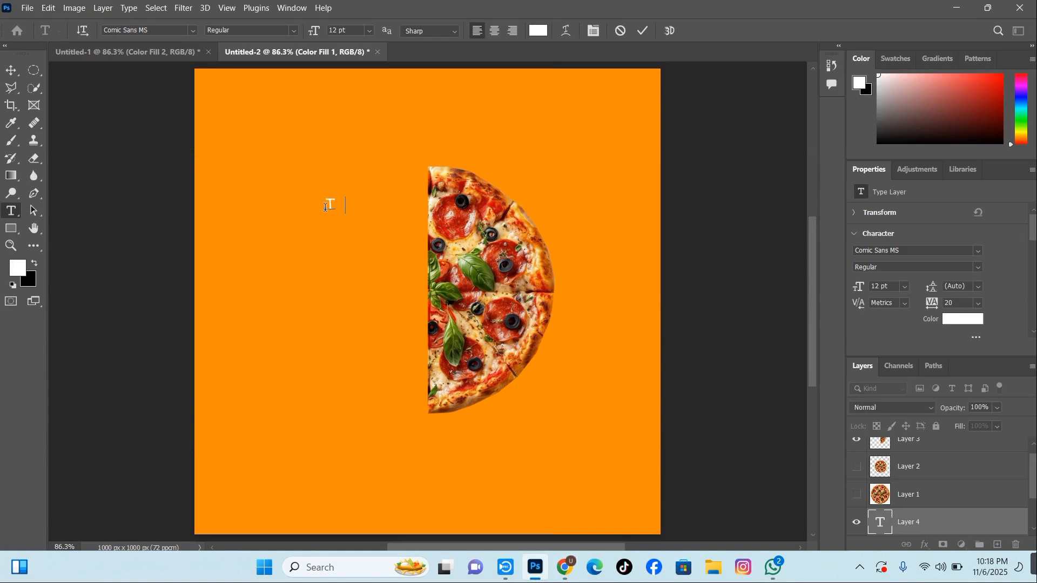
left_click(642, 30)
left_click(581, 179)
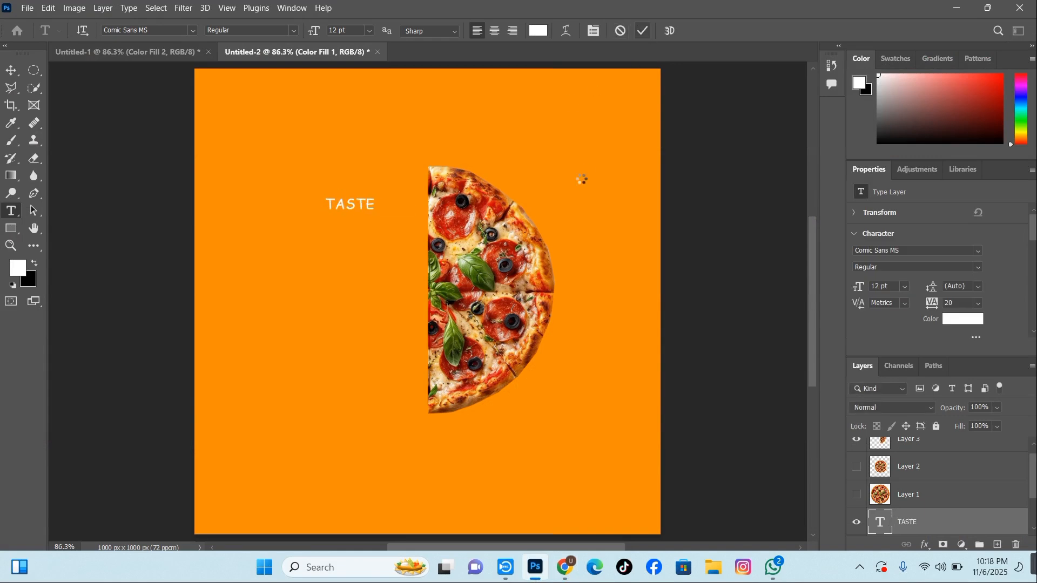
Scale TASTE to 198.23%, skew it vertically by about -1.1°, and fit it against the pizza's straight edge
left_click(11, 70)
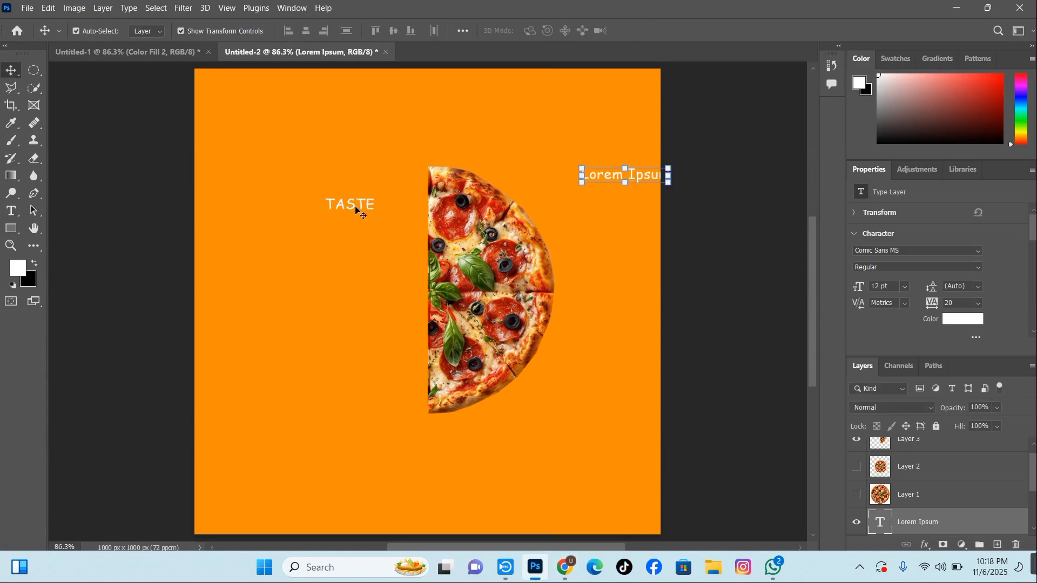
left_click_drag(353, 208, 329, 202)
right_click(426, 200)
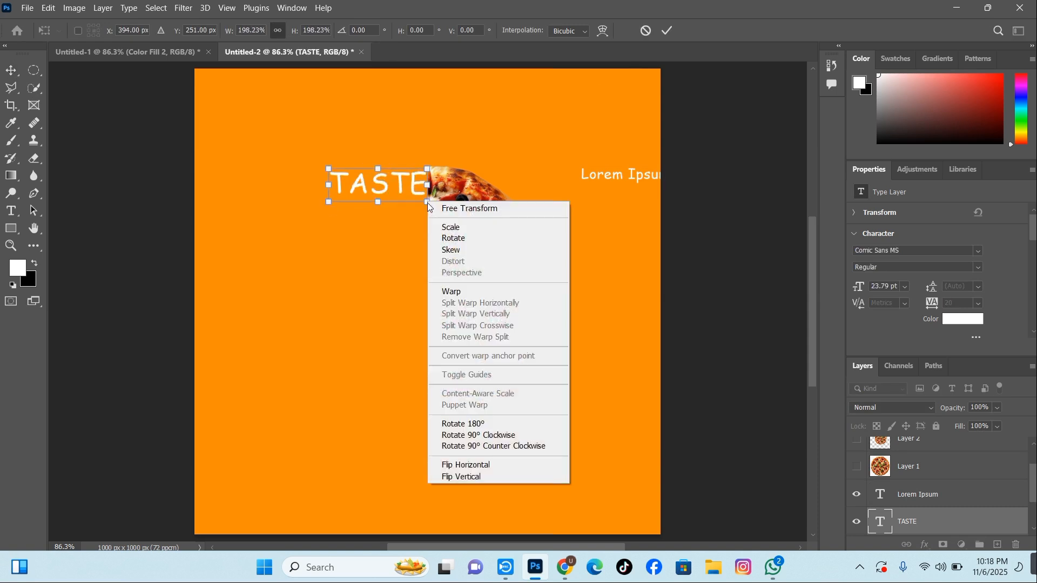
left_click(455, 248)
left_click_drag(426, 203, 426, 201)
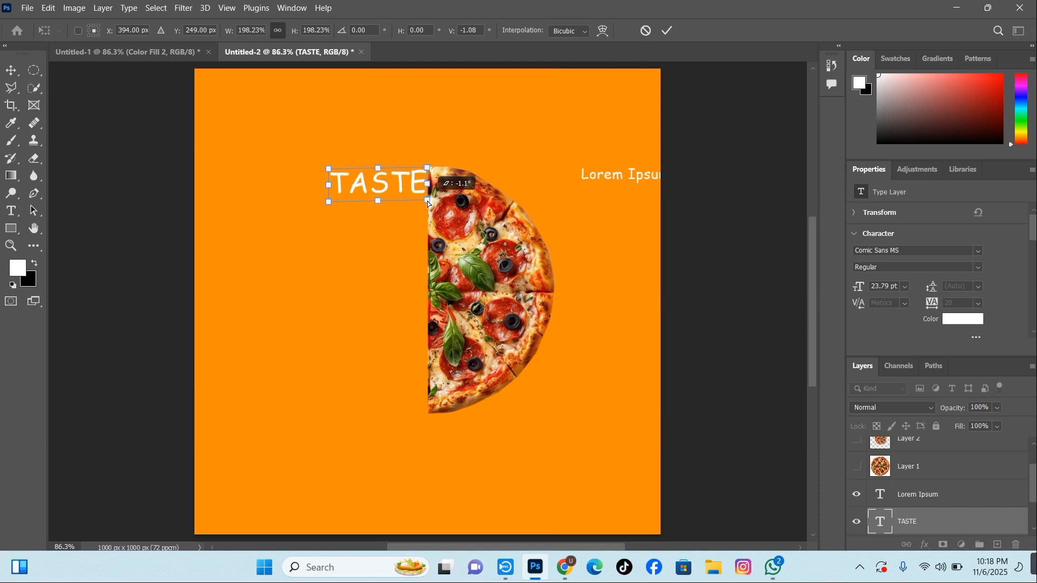
left_click(408, 196)
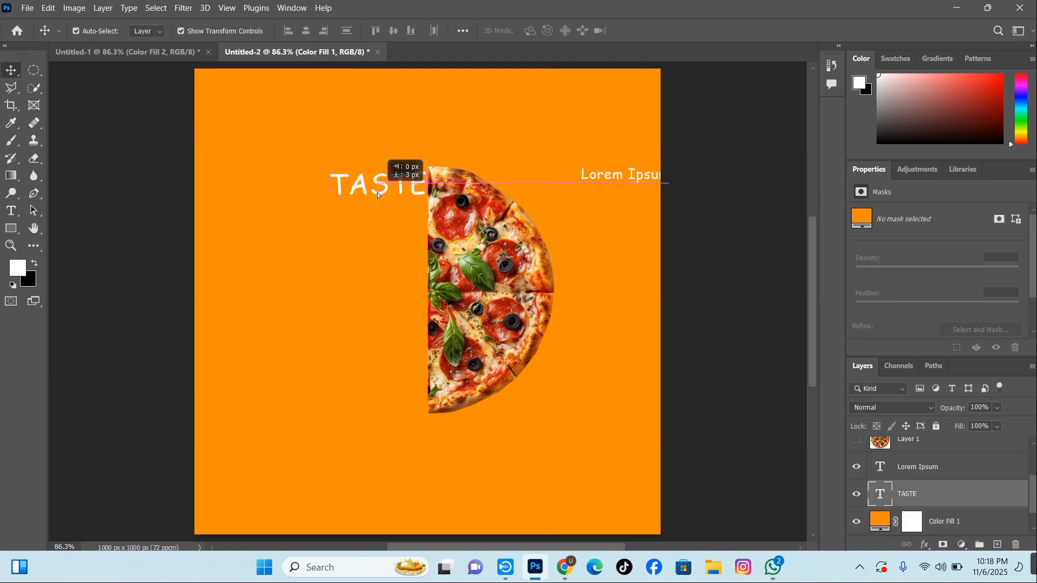
Move the placeholder text beneath TASTE and change its wording to THE
left_click(626, 179)
left_click_drag(627, 178, 376, 217)
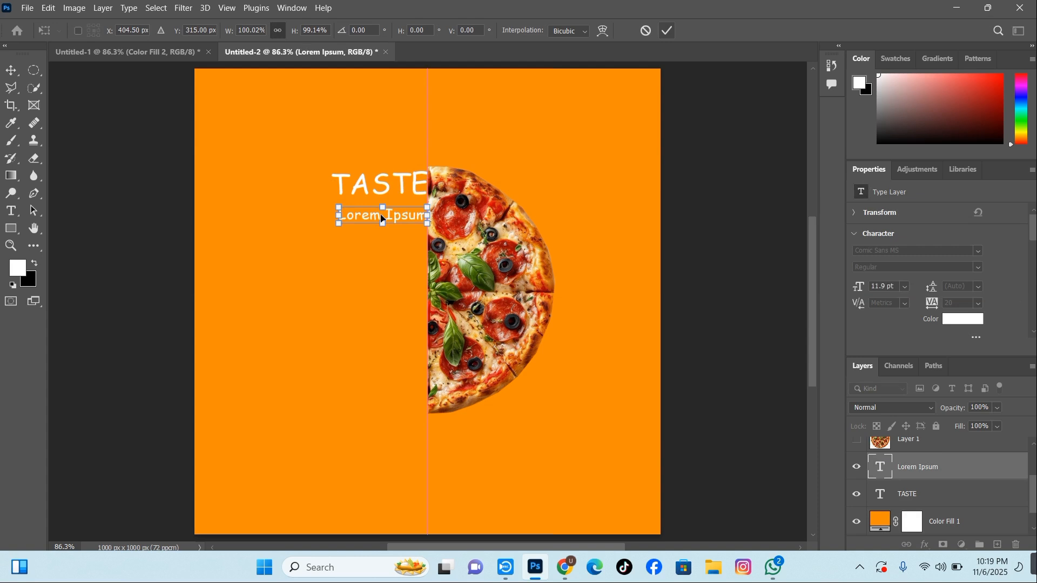
key("Return")
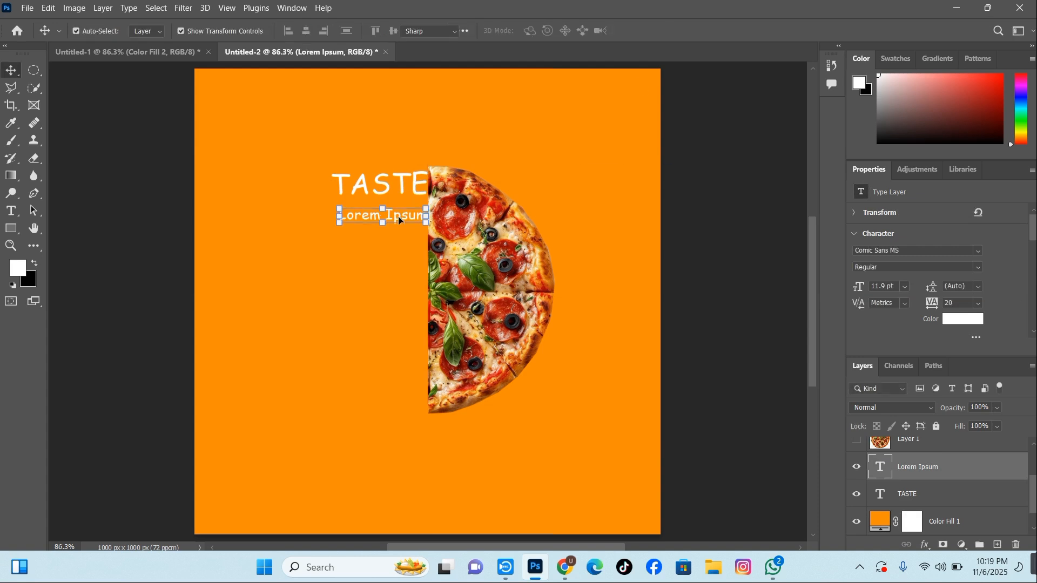
double_click(399, 219)
key("BackSpace")
type("THE")
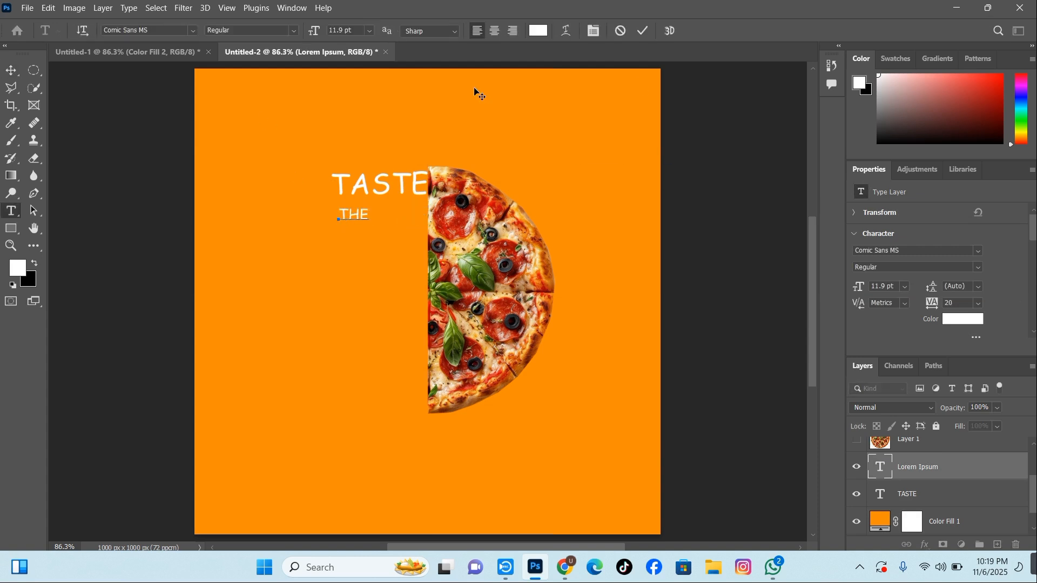
left_click(642, 31)
Enlarge THE to about 33.05 pt and place it beneath TASTE, ending at the pizza's straight edge
key("v")
left_click(380, 210)
left_click_drag(358, 219, 402, 233)
left_click(666, 30)
left_click(640, 115)
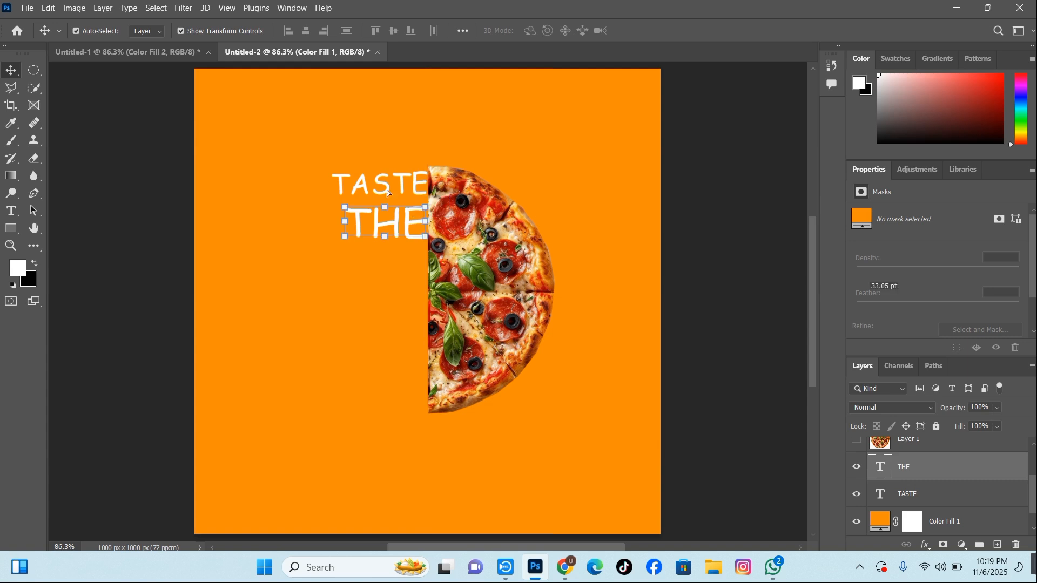
Enlarge the TASTE text to about 30.37 pt so that it ends at the pizza's straight edge, just above THE
left_click(386, 190)
key("ctrl+t")
left_click_drag(379, 199, 388, 232)
left_click(668, 29)
left_click(300, 182)
Adjust the size and position of THE so it sits beneath TASTE with a small gap to the pizza
left_click(350, 223)
key("ctrl+t")
left_click(666, 31)
left_click(409, 230)
Duplicate the TASTE text four times in place for the remaining slogan lines
left_click(393, 138)
left_click(388, 140)
left_click(380, 208, "alt")
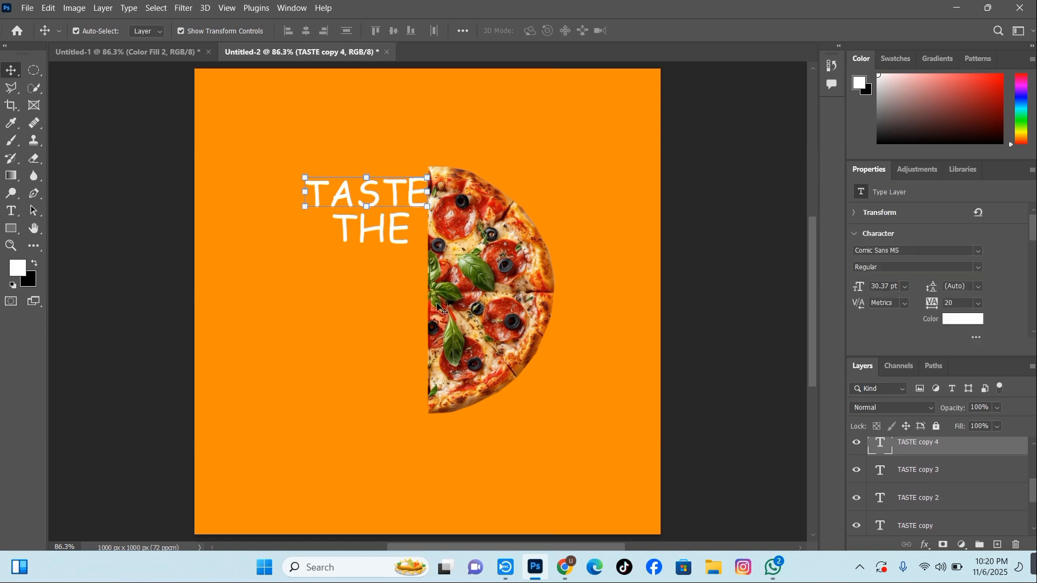
Place one TASTE copy beneath THE and change its wording to BEST
left_click_drag(368, 213, 373, 265)
double_click(373, 265)
type("BEA")
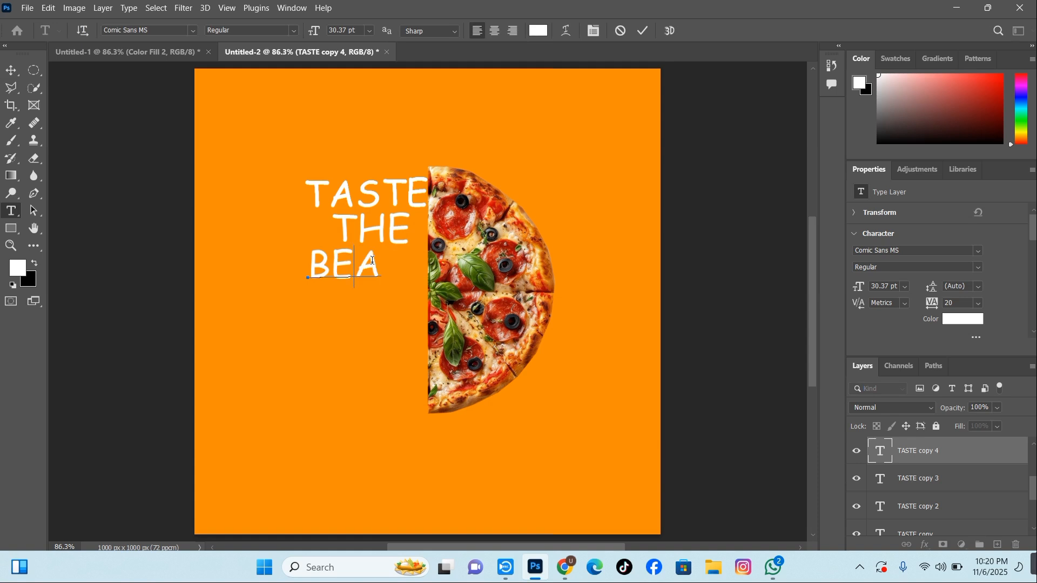
key("BackSpace")
type("ST")
left_click(642, 30)
Shift BEST sideways so it ends just before the pizza's straight edge
key("v")
left_click_drag(374, 265, 394, 265)
left_click(426, 127)
left_click(387, 105)
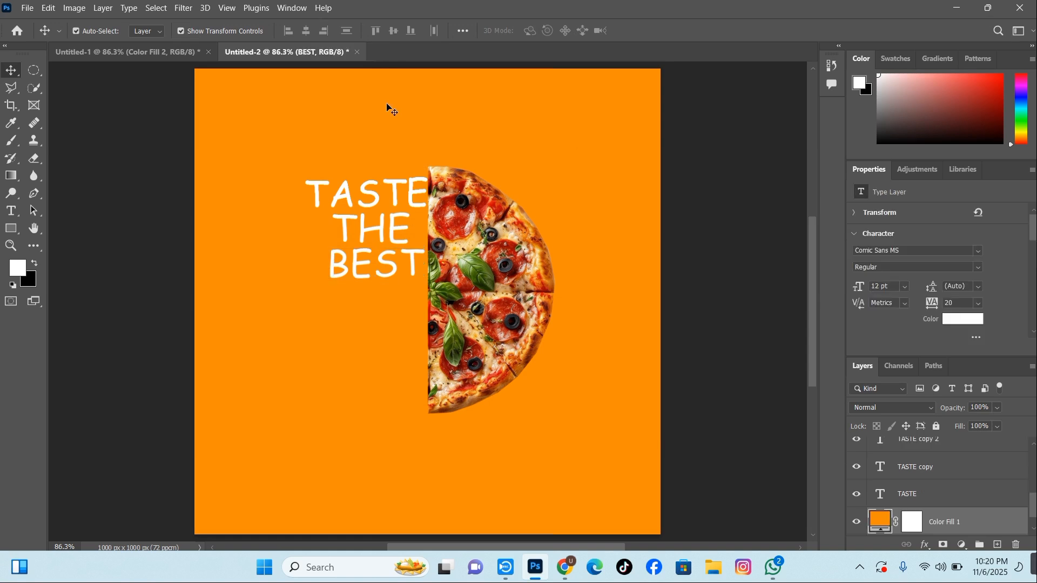
Place another TASTE copy beneath BEST and change its wording to FROM
left_click_drag(373, 202, 376, 308)
key("t")
double_click(377, 309)
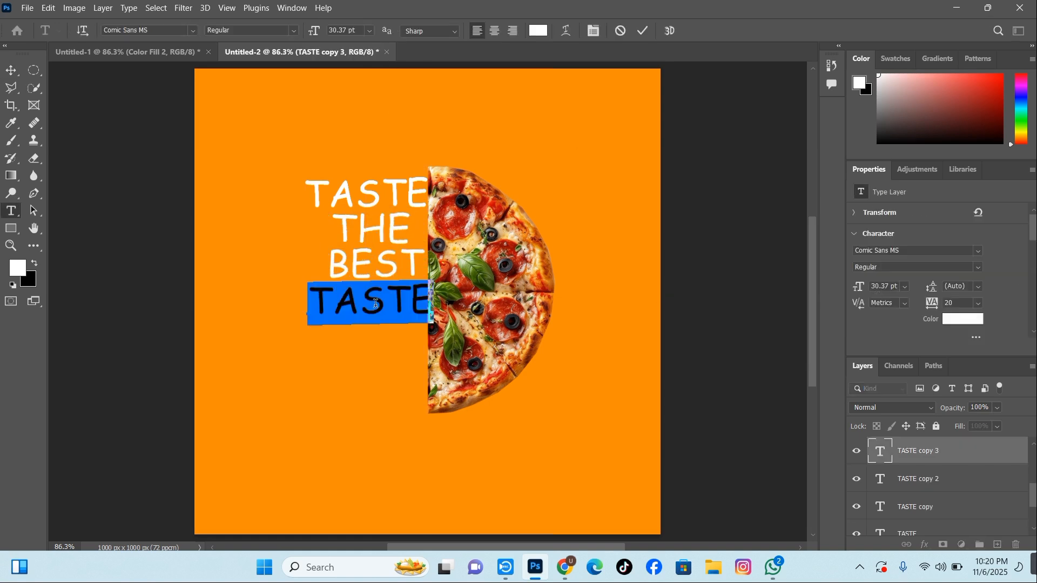
key("BackSpace")
type("FROM")
left_click(644, 30)
Shift FROM slightly sideways so it ends just before the pizza's straight edge
key("v")
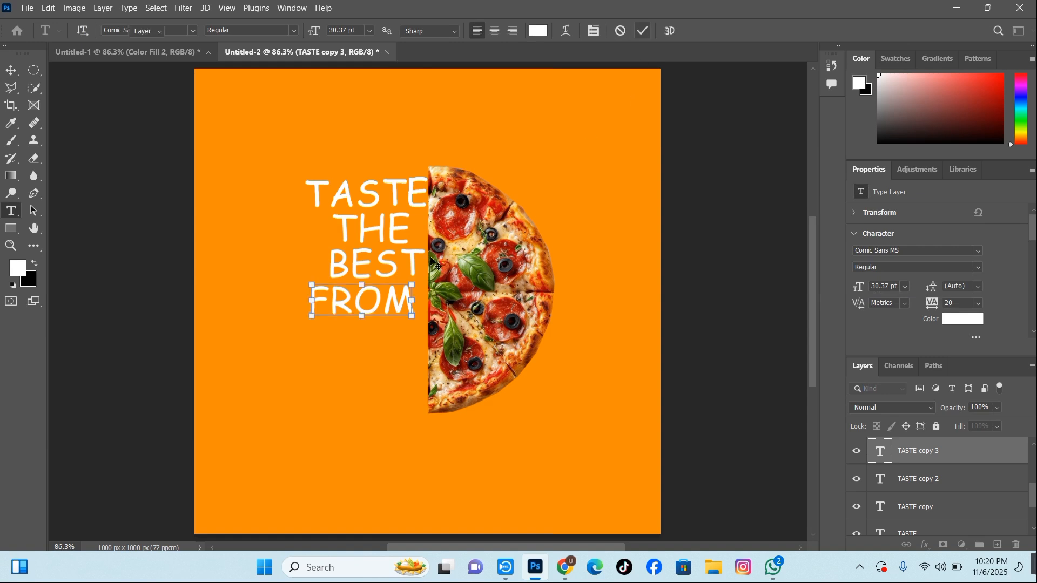
left_click(398, 301)
left_click_drag(393, 302, 403, 303)
left_click(436, 112)
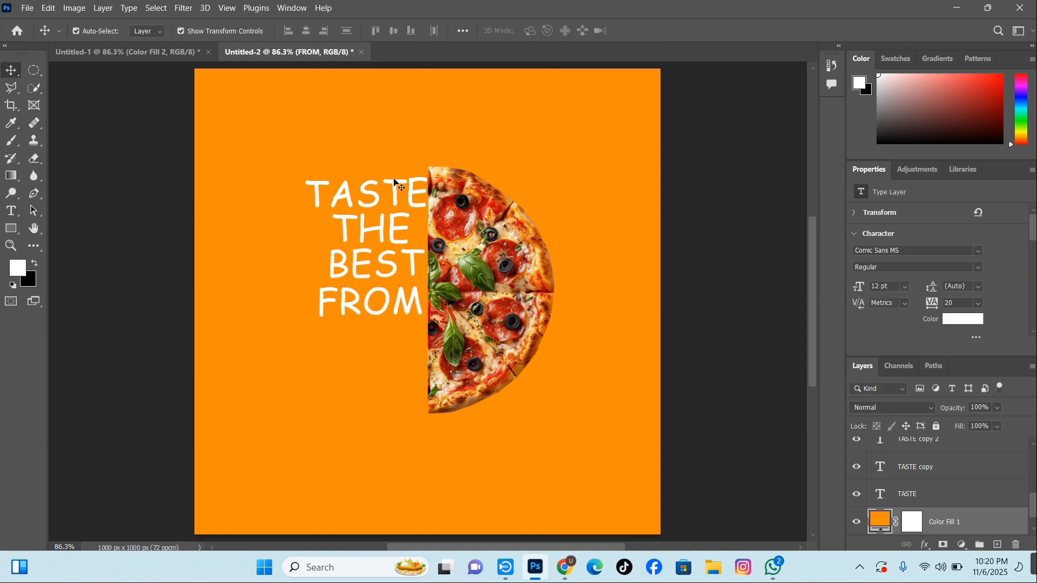
Turn another TASTE copy beneath FROM into THE and shift it sideways in line with the upper THE
left_click_drag(387, 201, 387, 347)
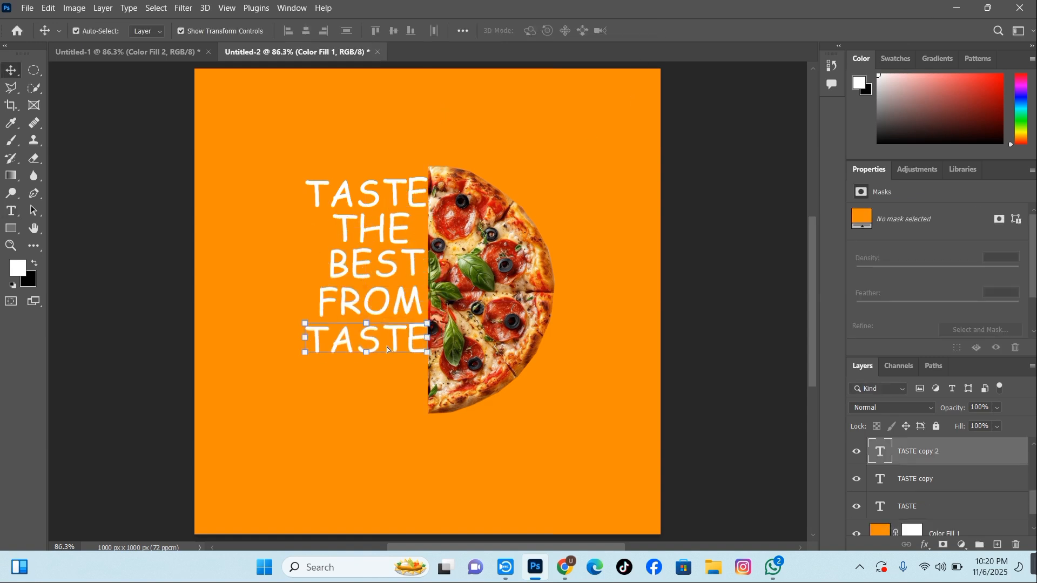
double_click(387, 345)
key("BackSpace")
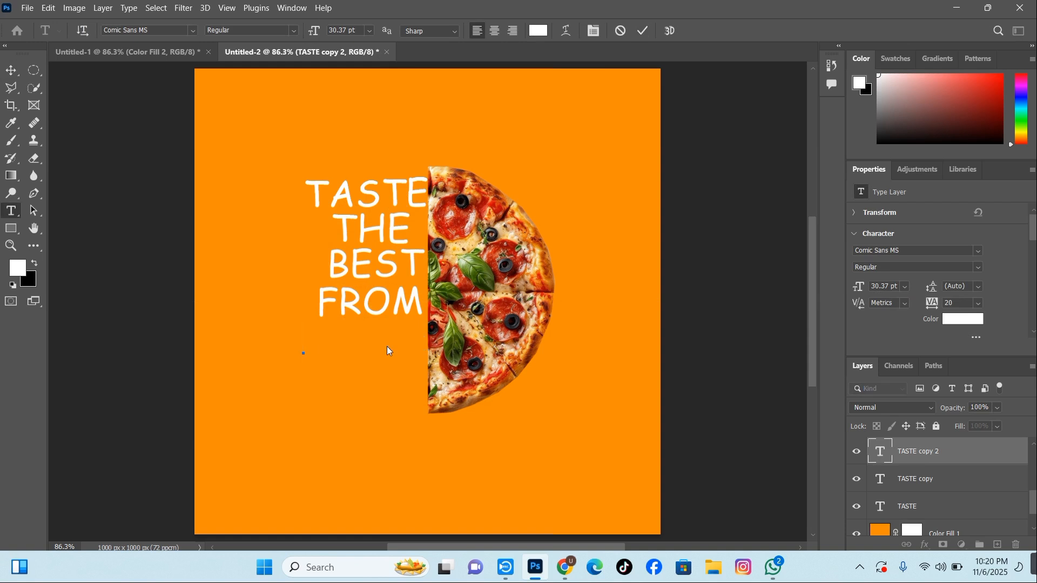
type("THE")
left_click(642, 35)
left_click(380, 339)
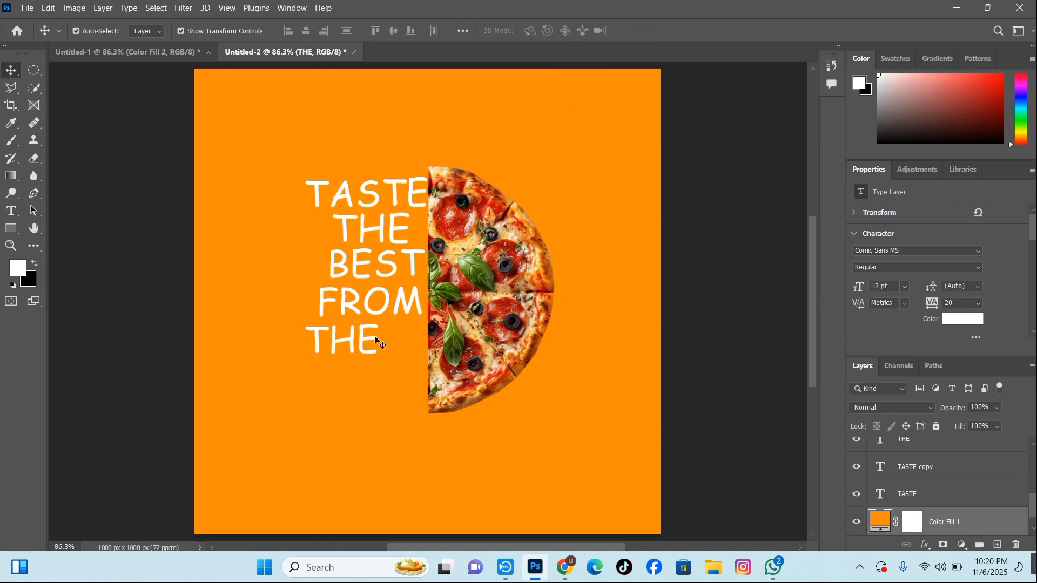
left_click_drag(359, 339, 385, 339)
Place another TASTE copy beneath the lower THE, change its wording to OVEN and shift it sideways toward the pizza's straight edge
left_click_drag(373, 199, 374, 387)
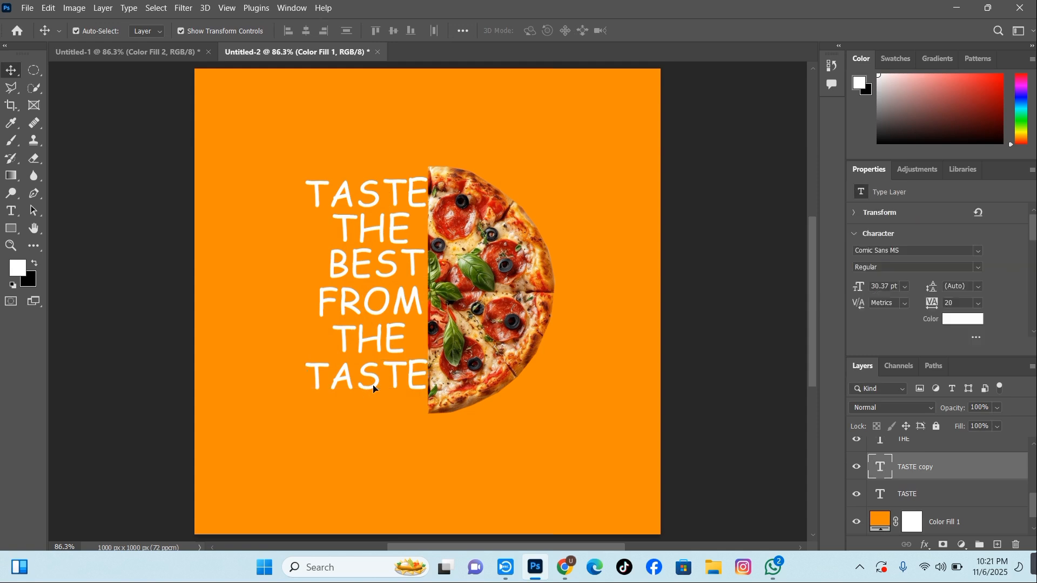
double_click(373, 385)
key("BackSpace")
type("OVEN")
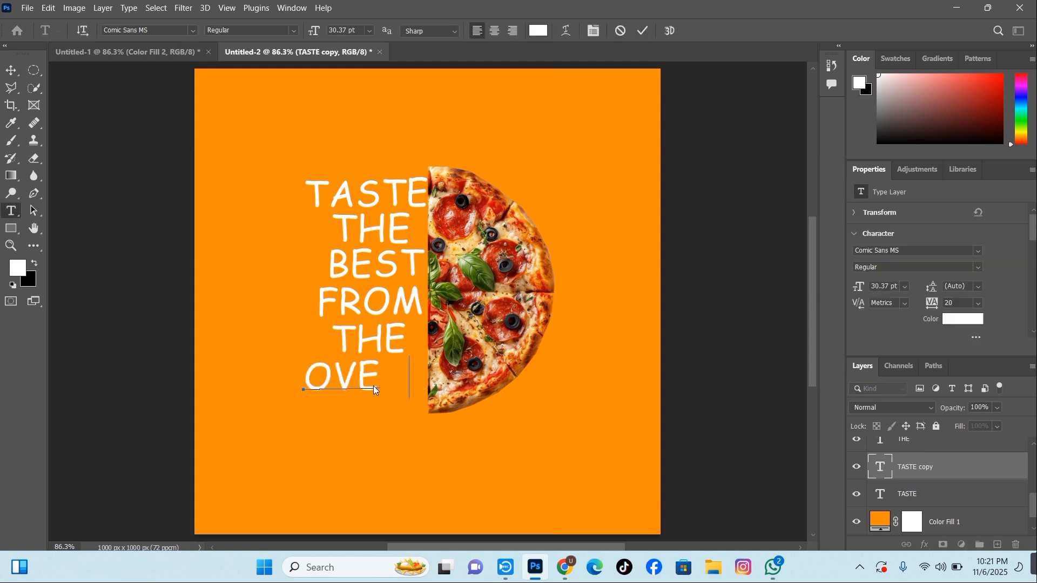
left_click(628, 157, "ctrl")
key("v")
left_click_drag(380, 374, 392, 374)
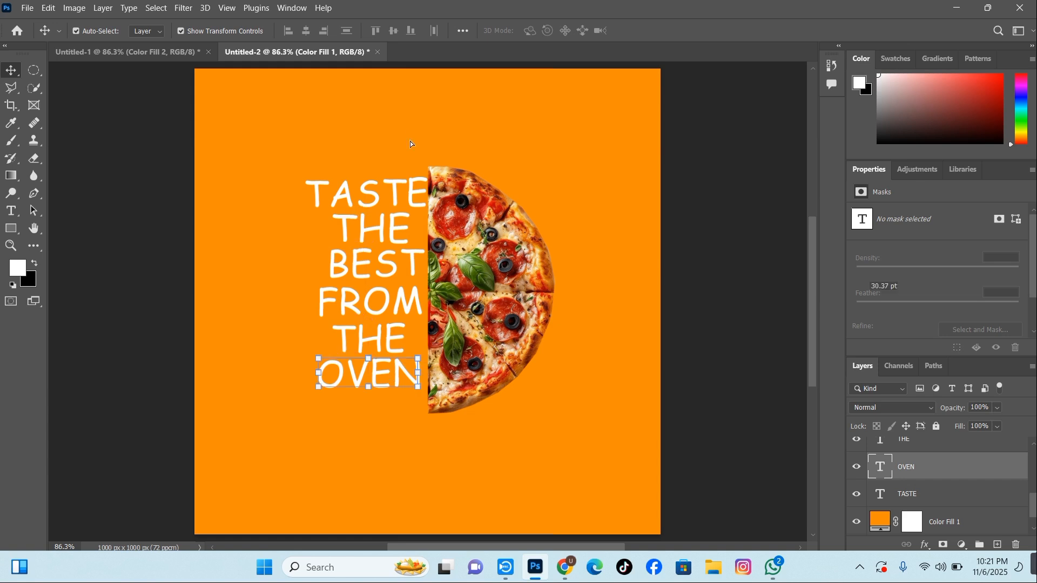
left_click(411, 141)
Set the font of the upper THE to Copperplate Gothic Bold
left_click(392, 229)
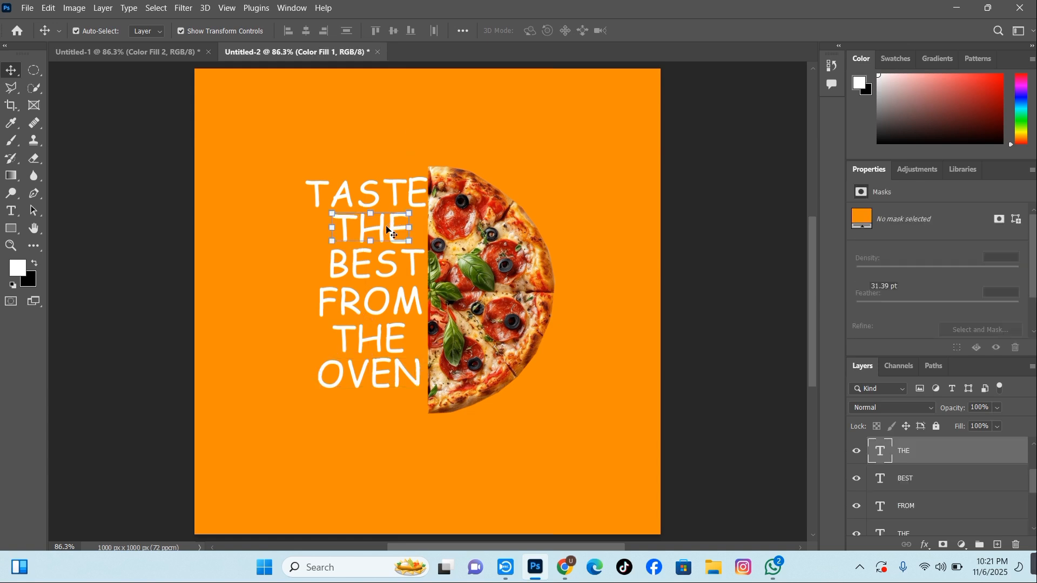
left_click(980, 251)
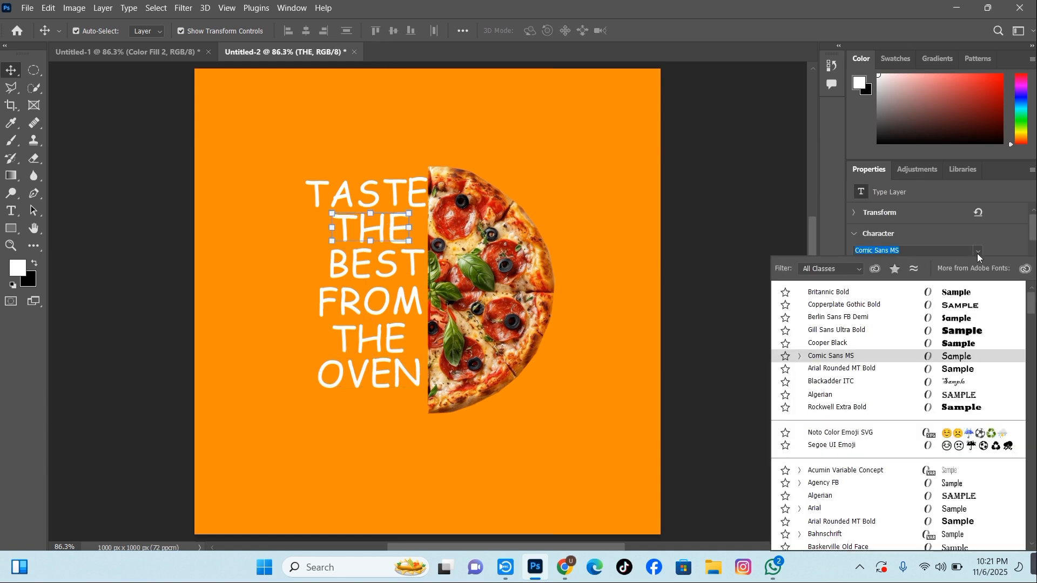
left_click(970, 306)
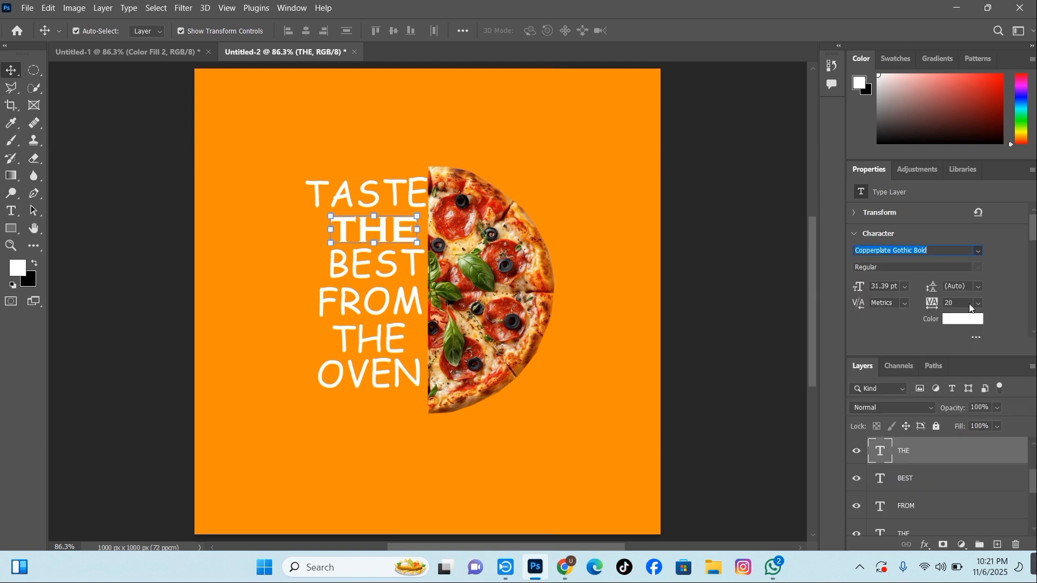
left_click(465, 128)
Set the font of the word BEST to Cooper Black
left_click(398, 264)
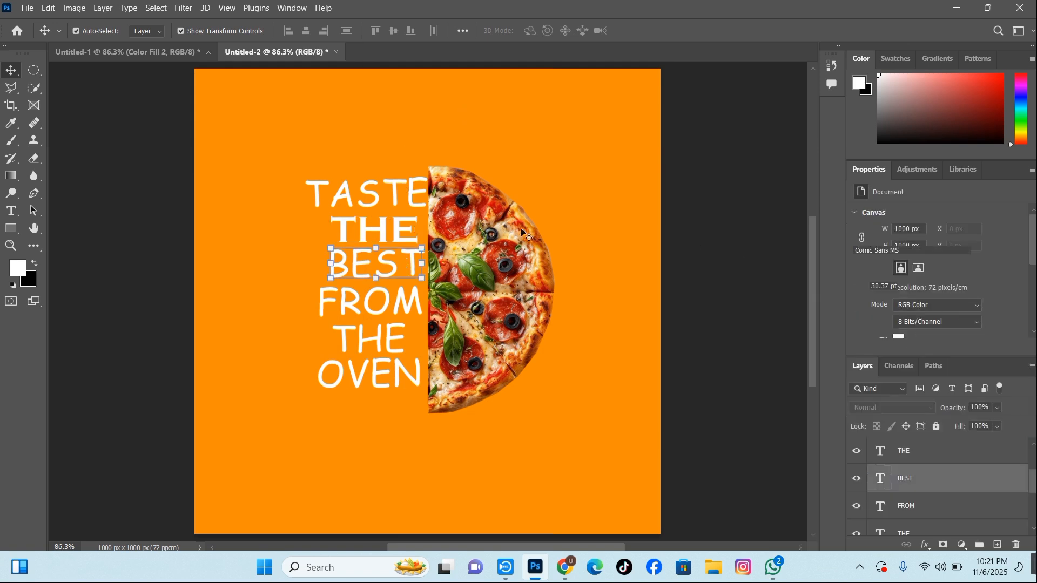
left_click(978, 251)
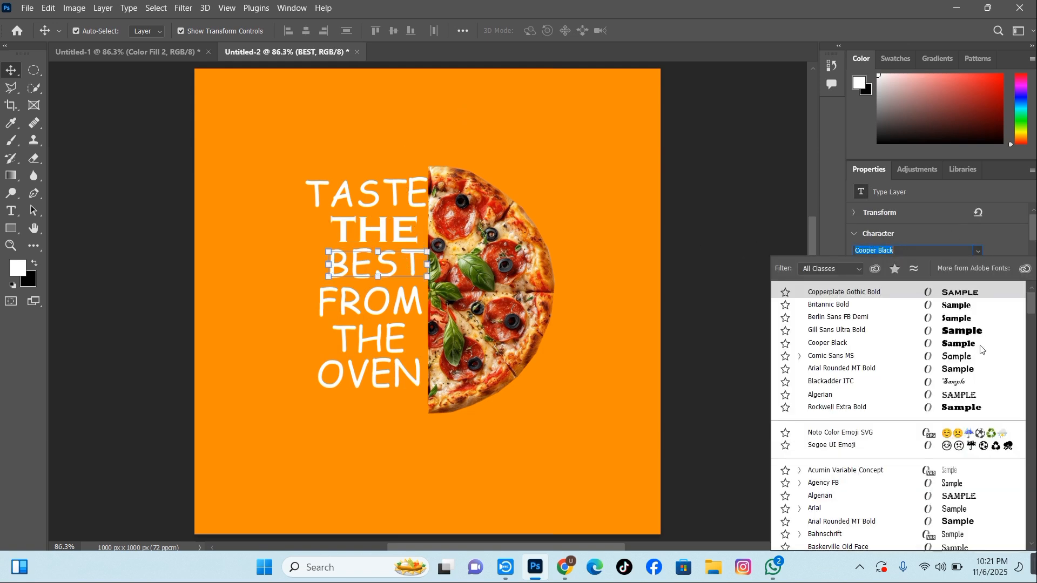
left_click(980, 346)
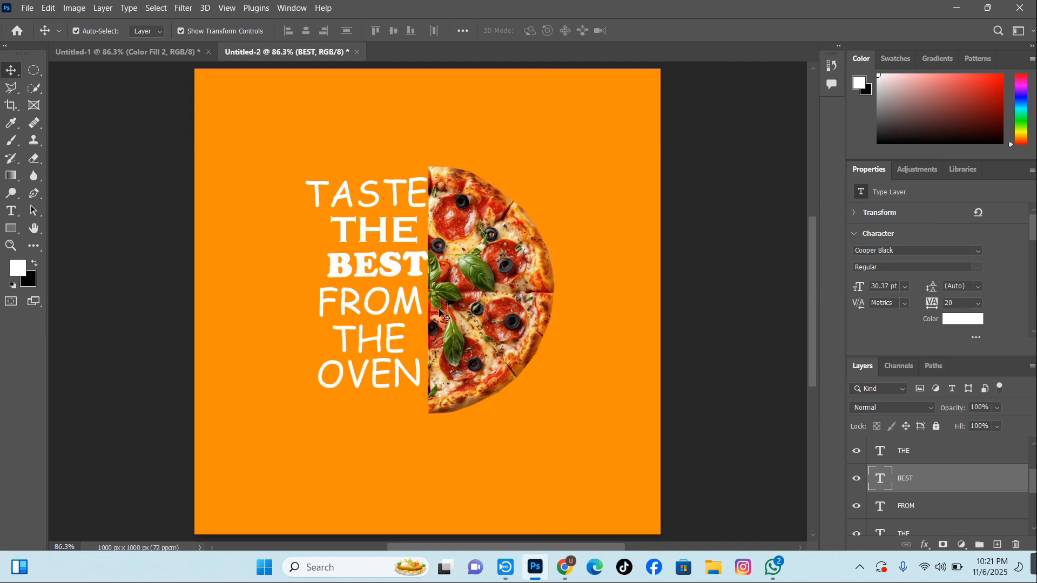
Set the font of the word FROM to Arial Rounded MT Bold
left_click(373, 303)
left_click(978, 251)
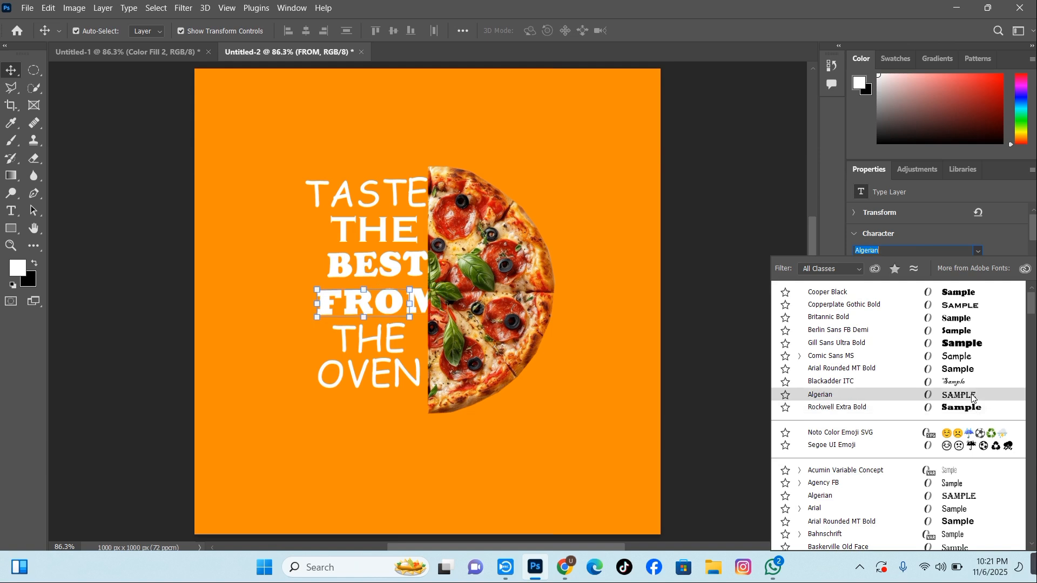
left_click(980, 524)
left_click(393, 347)
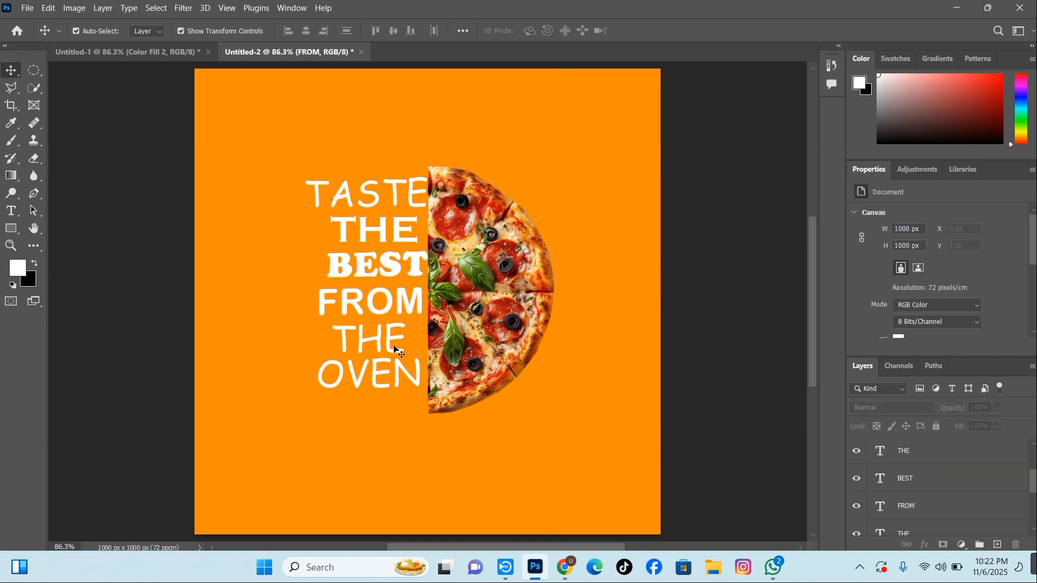
left_click(979, 250)
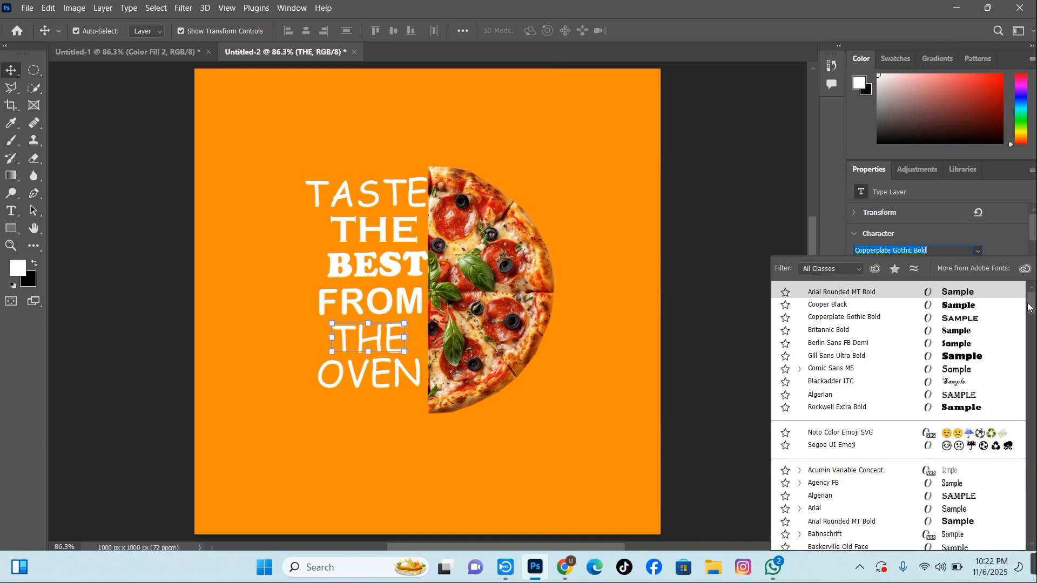
left_click_drag(1031, 307, 1033, 326)
left_click(371, 342)
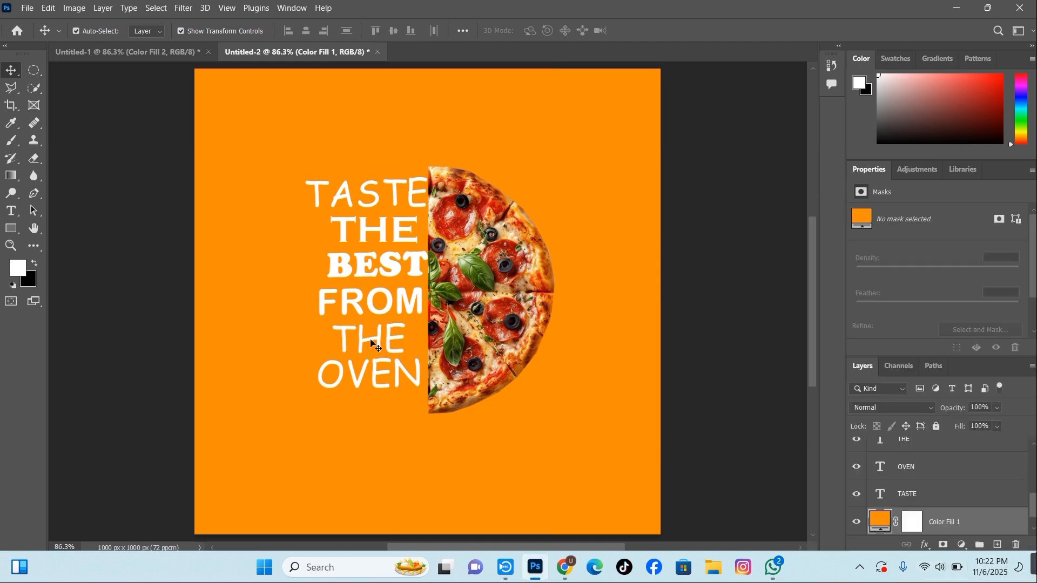
Set the font of the lower THE to Berlin Sans FB Demi and nudge the word slightly toward the pizza
left_click(370, 340)
left_click(978, 251)
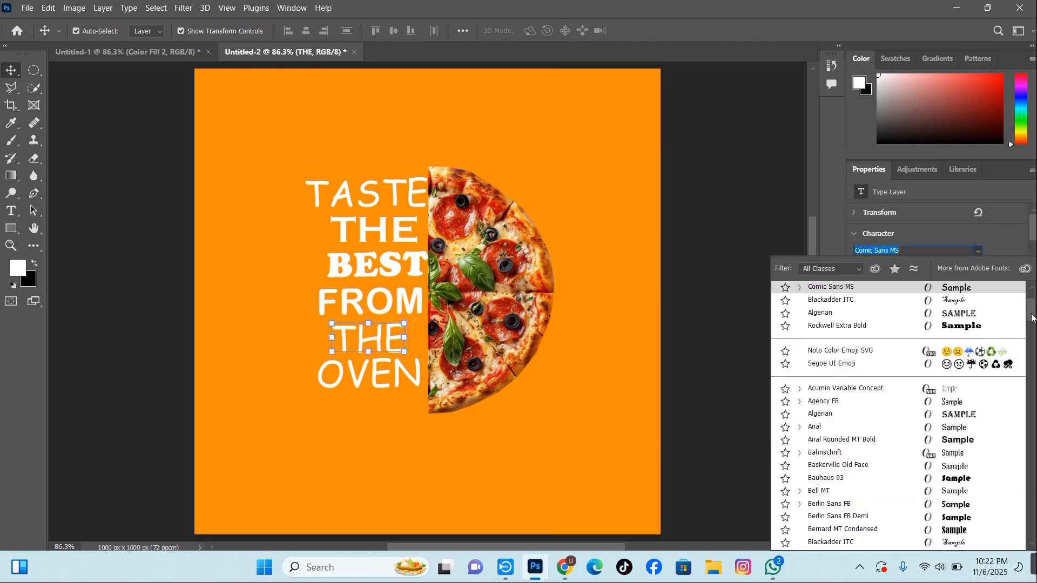
left_click_drag(1030, 312, 1032, 328)
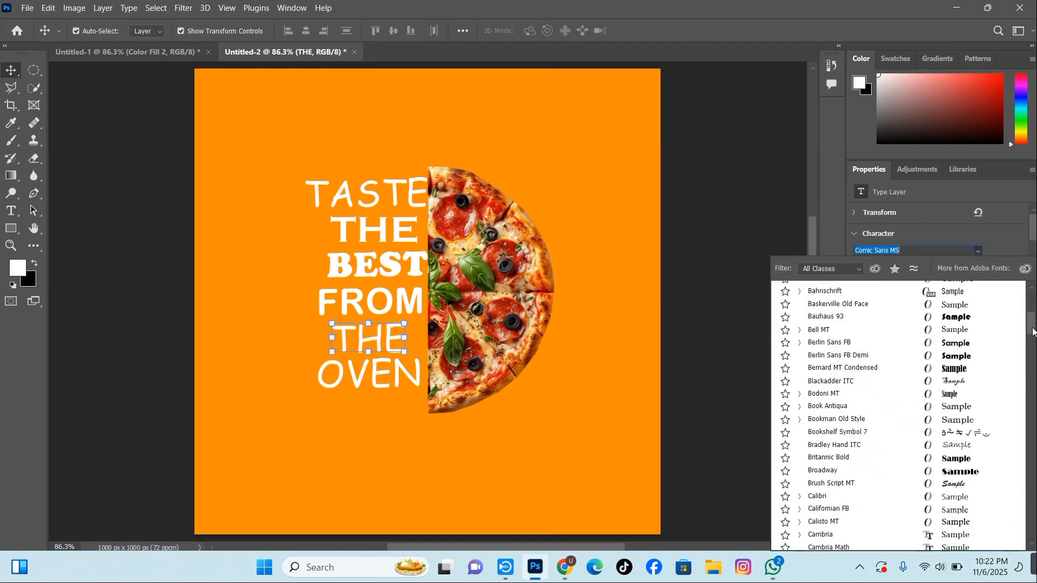
left_click(975, 361)
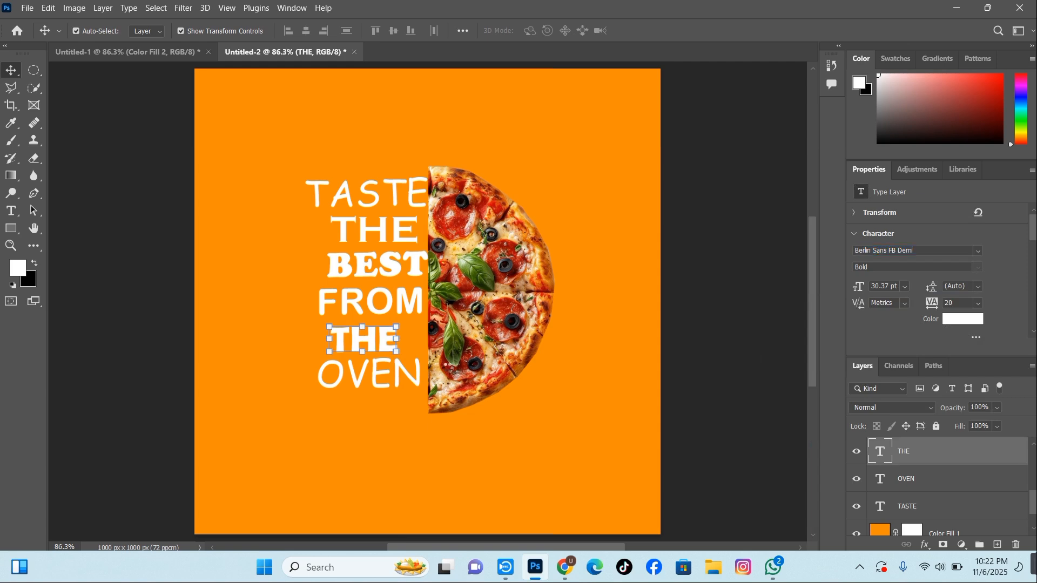
left_click_drag(375, 336, 380, 338)
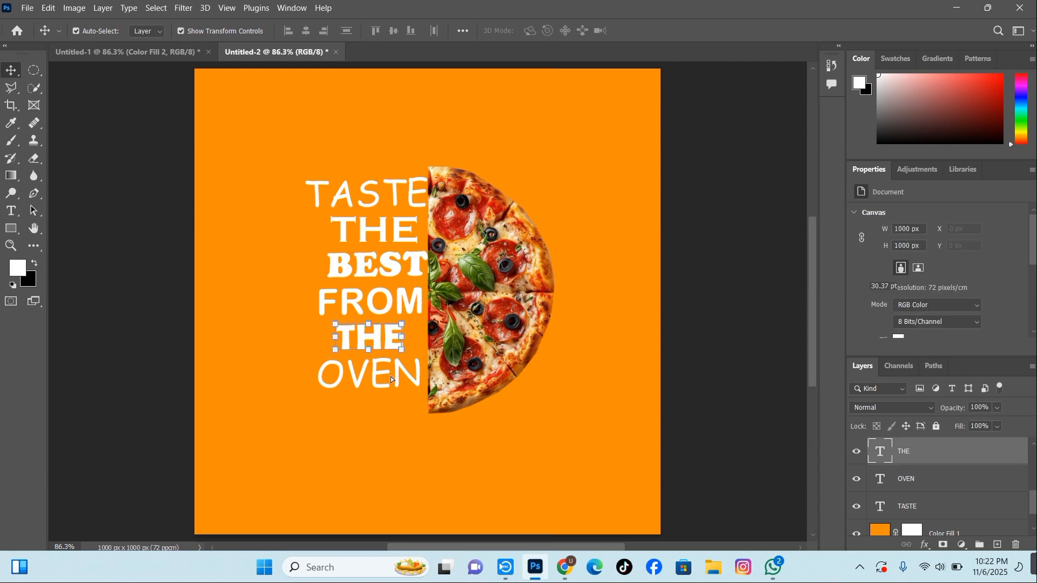
Set the font of OVEN to Copperplate Gothic Bold and nudge it sideways so it ends just before the pizza's straight edge
left_click(390, 377)
left_click(978, 251)
scroll(919, 421, "down", 4)
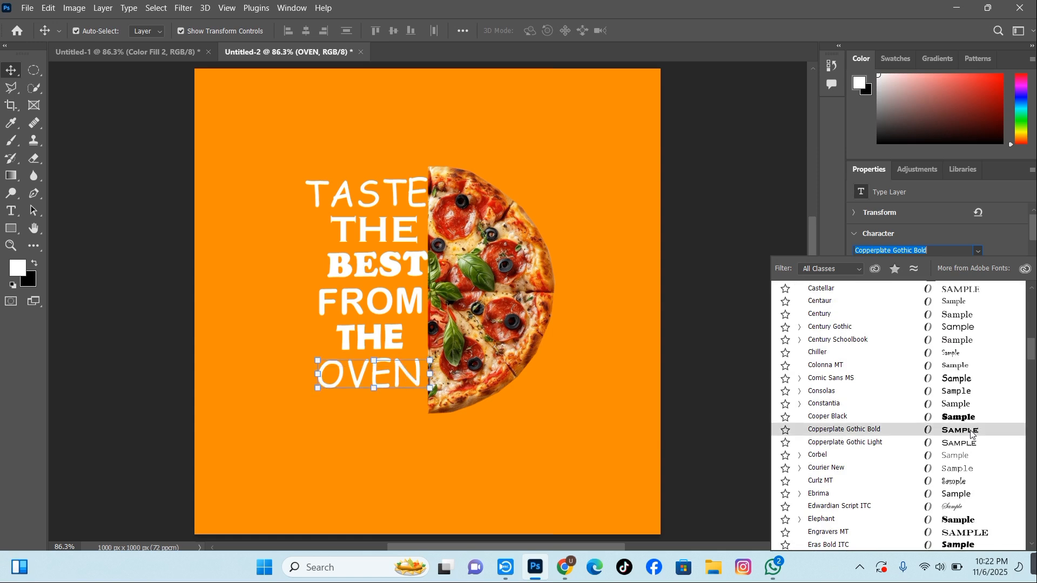
left_click(970, 432)
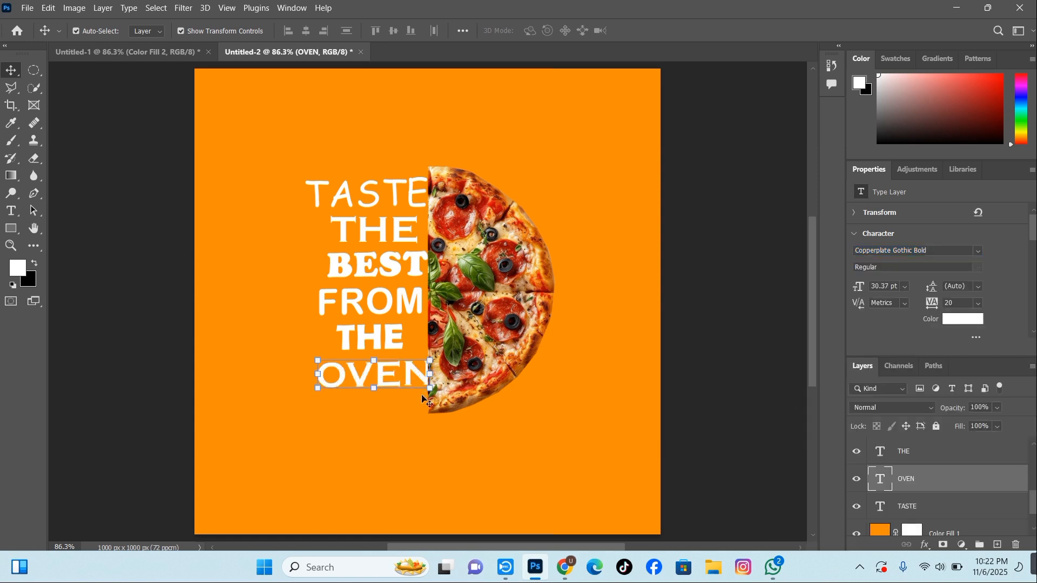
left_click_drag(399, 382, 395, 381)
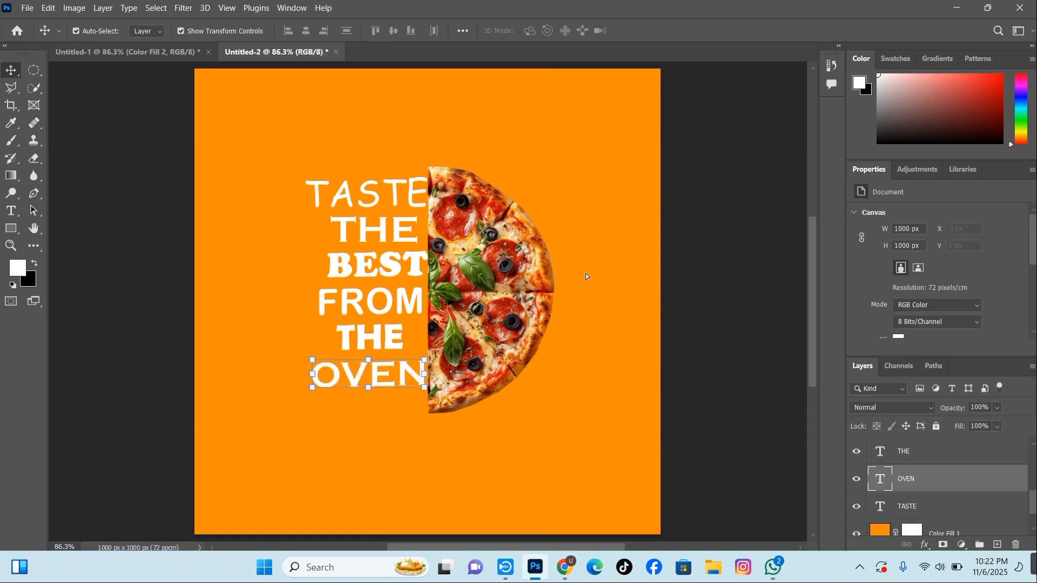
left_click(585, 273)
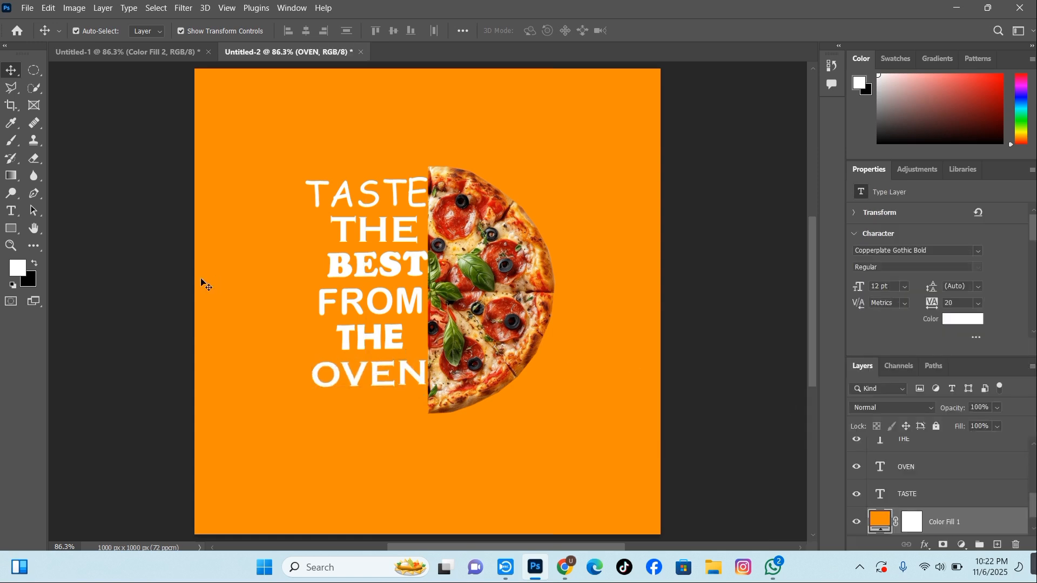
Draw an ellipse about 186 by 192 px in the canvas's upper-left corner, above the slogan
left_click(9, 232)
right_click(12, 231)
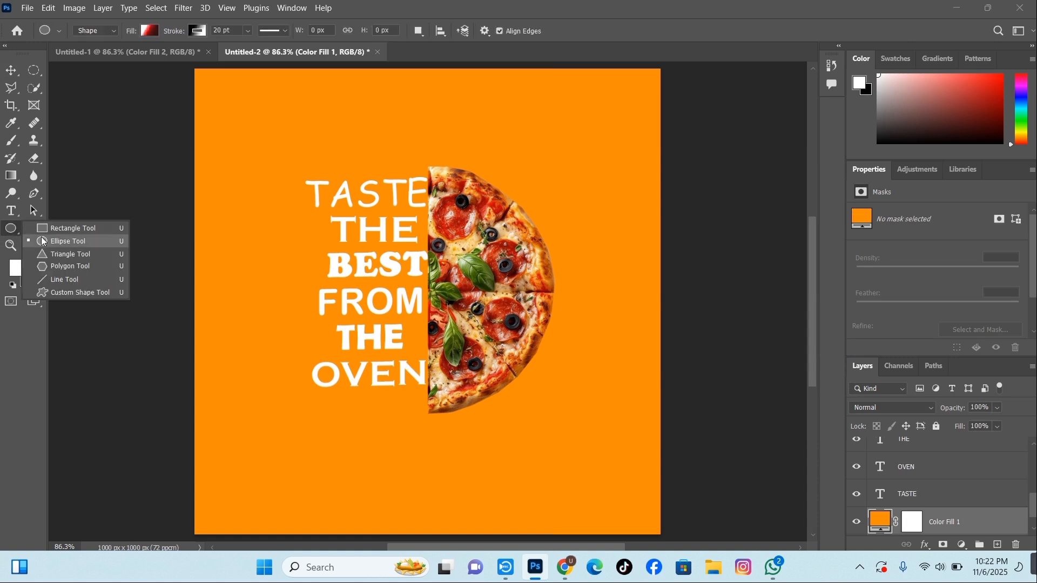
left_click(66, 241)
left_click_drag(219, 89, 304, 177)
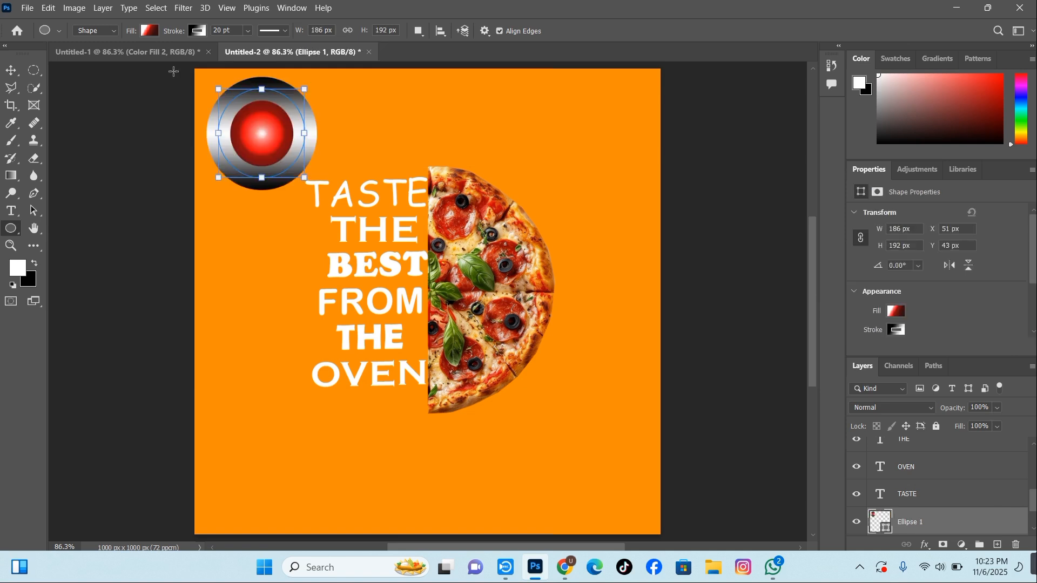
Remove the ellipse's gradient fill and give it a solid white stroke
left_click(146, 33)
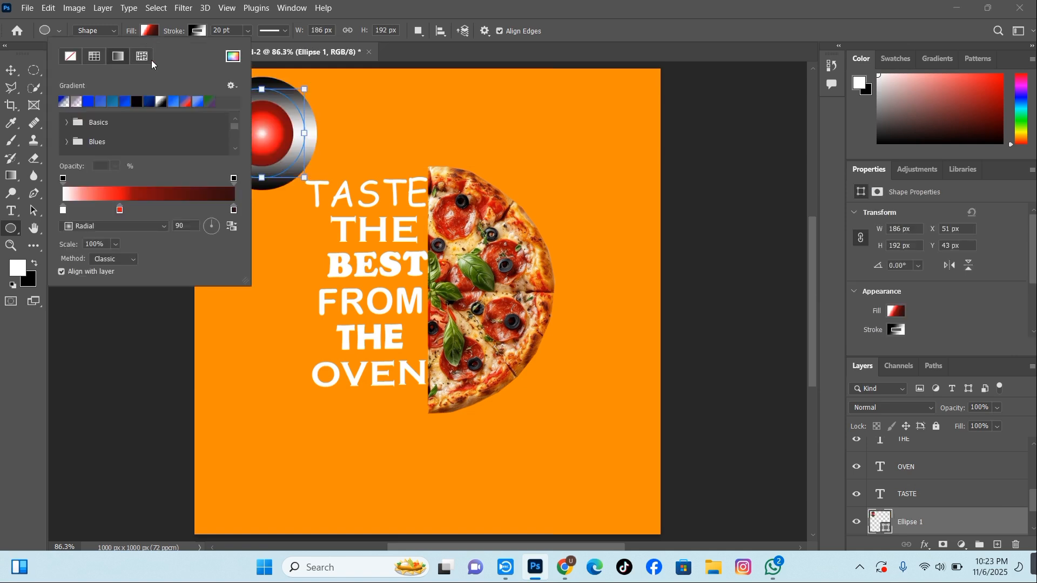
left_click(72, 55)
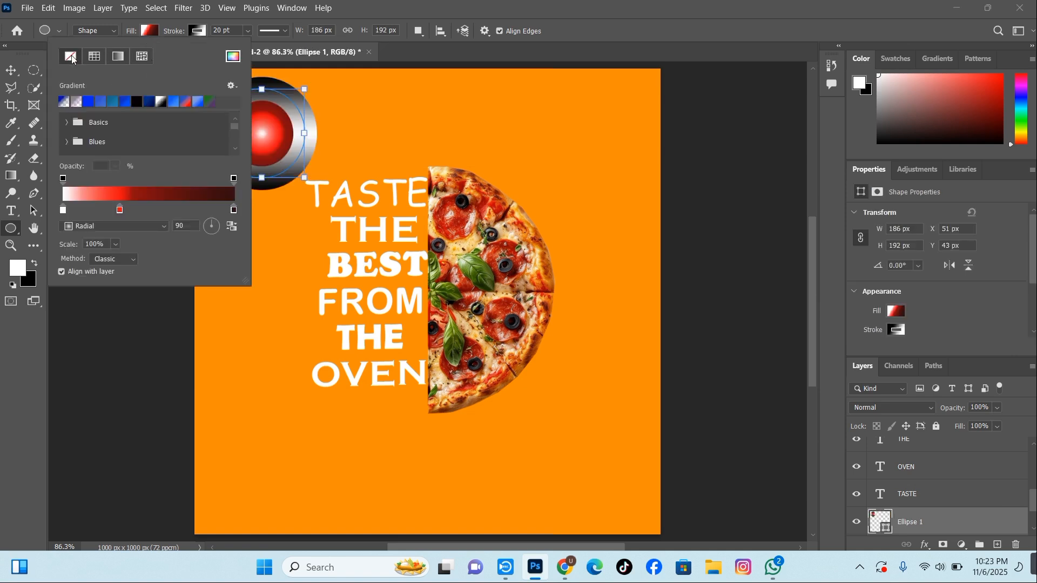
left_click(194, 26)
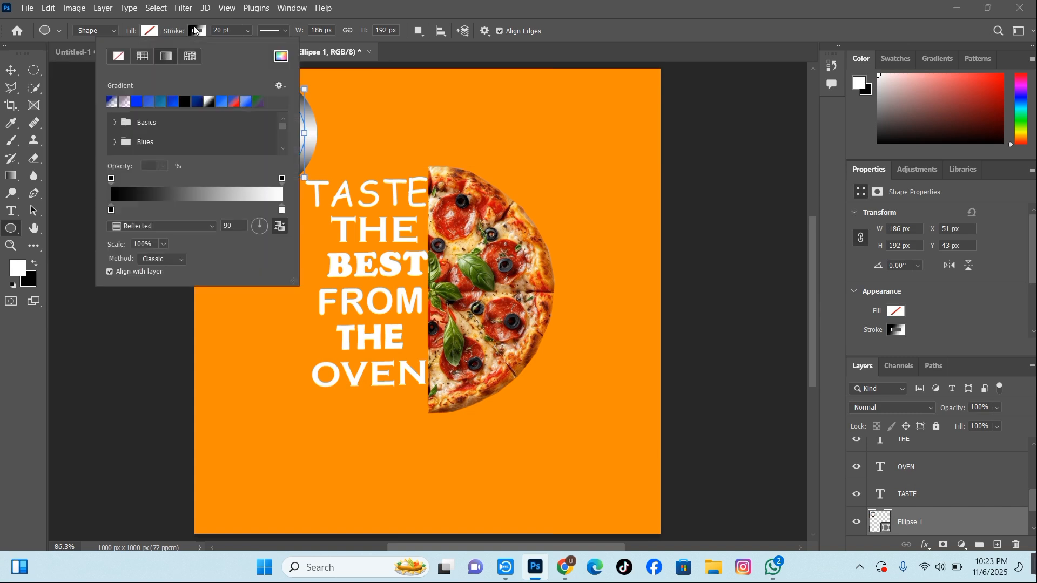
left_click(145, 58)
left_click(125, 102)
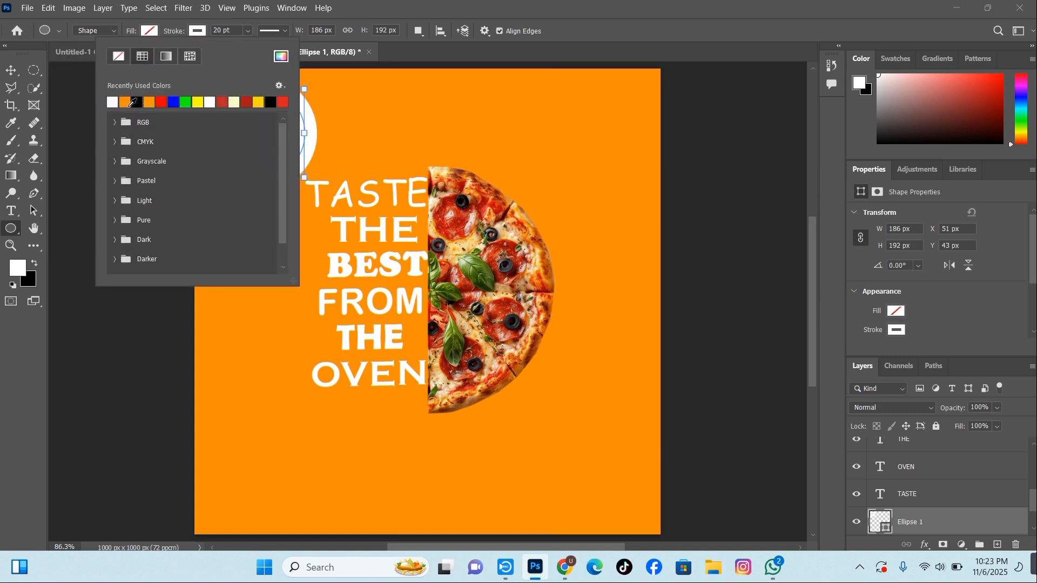
Thin the ellipse's stroke to 1.28 pt
left_click(284, 33)
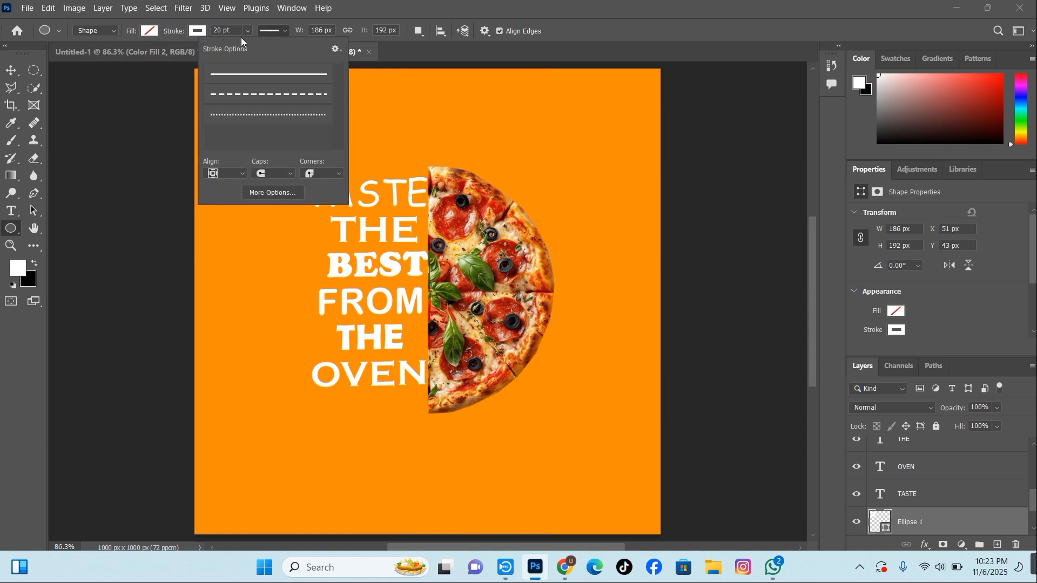
left_click(248, 31)
left_click_drag(255, 47, 238, 47)
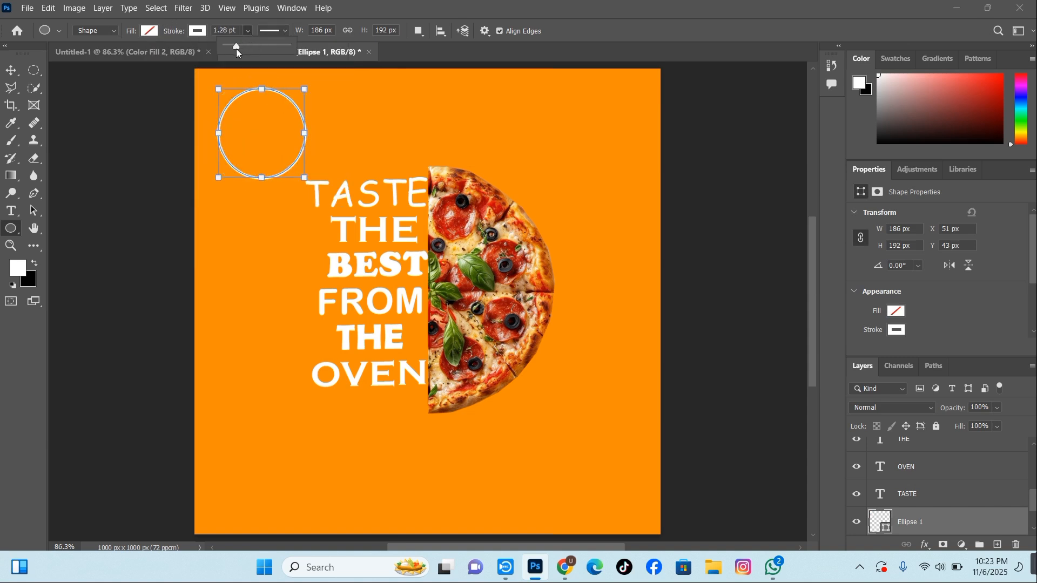
left_click(16, 73)
left_click(144, 178)
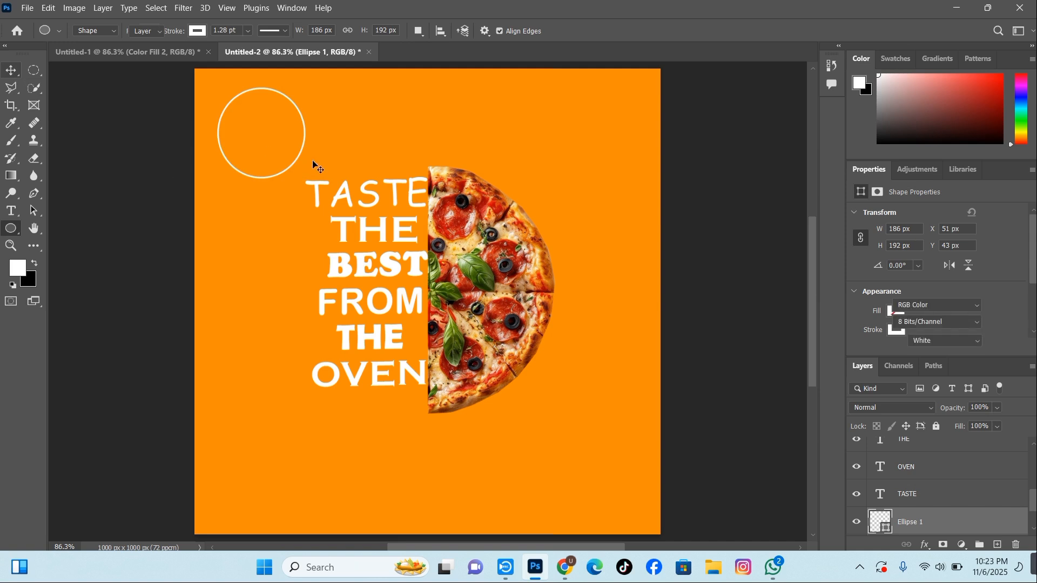
Move the white ellipse outline slightly upward, to about 18 px from the canvas's top edge
left_click(300, 155)
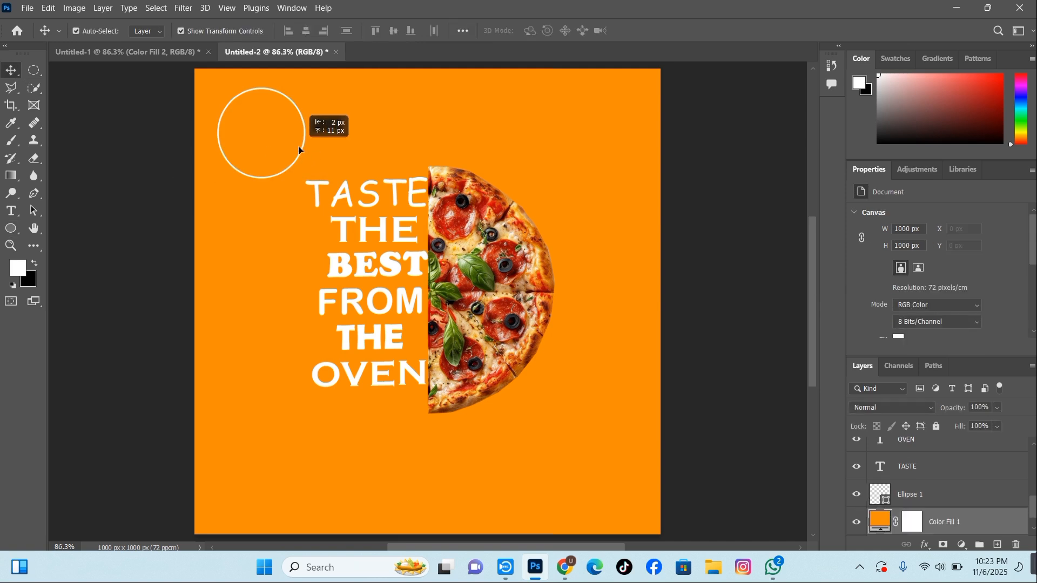
left_click_drag(301, 154, 300, 147)
left_click(384, 140)
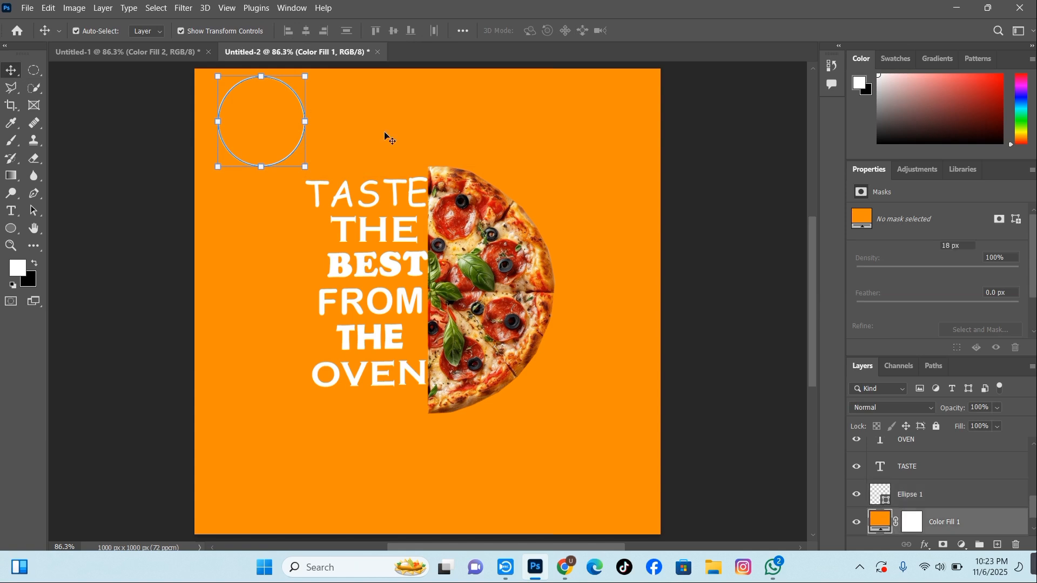
Add the white horizontal text LOGO inside the circle outline, in Copperplate Gothic Bold at 12 pt
left_click(12, 211)
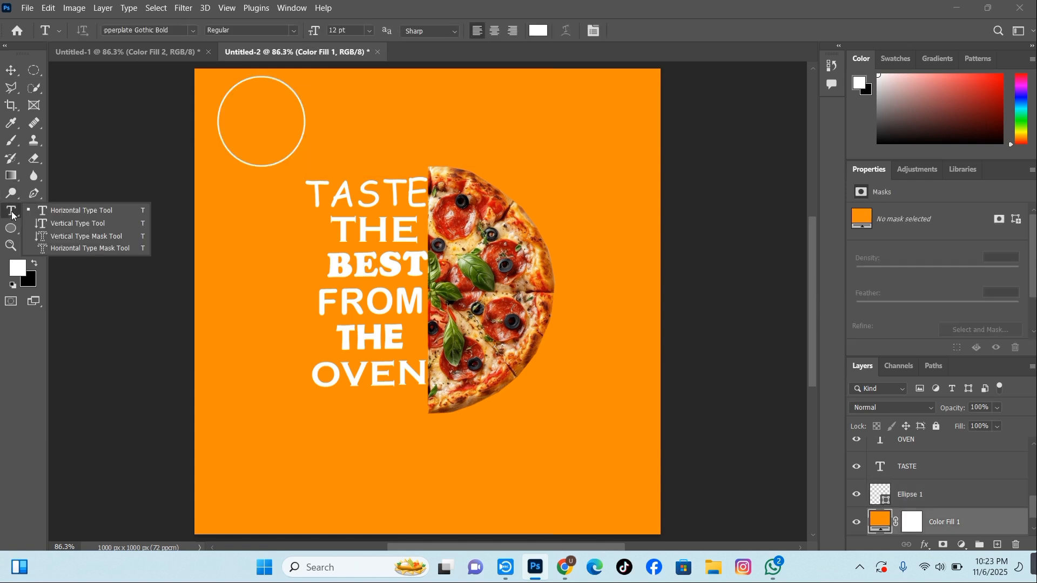
left_click(15, 214)
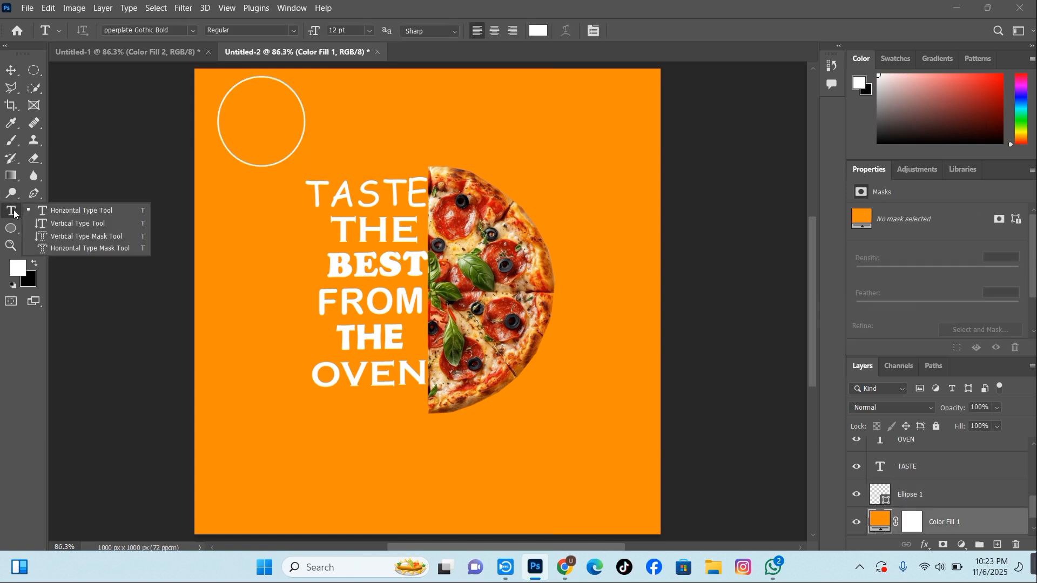
left_click(54, 210)
left_click(249, 122)
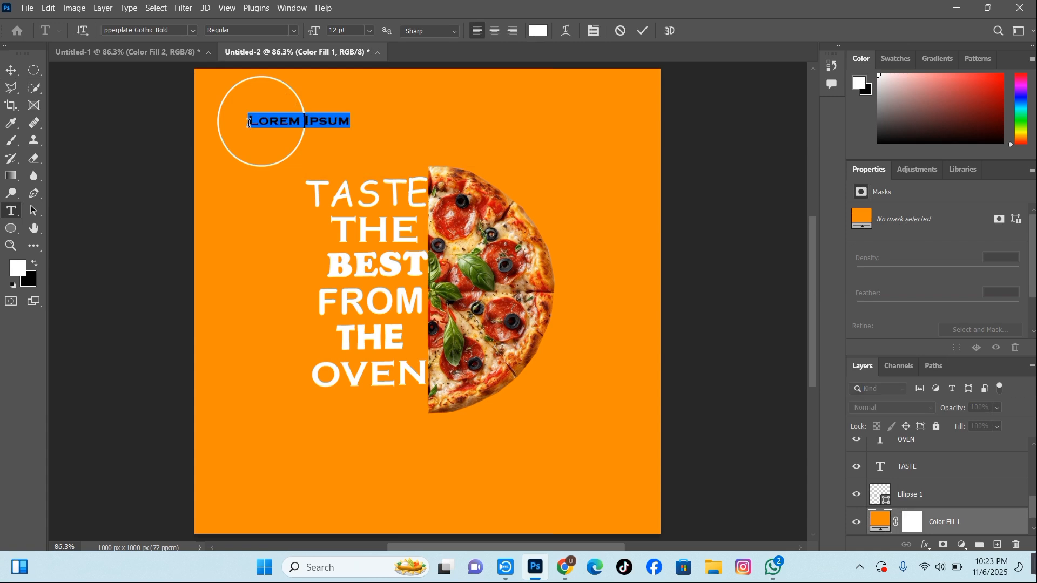
key("BackSpace")
type("LO")
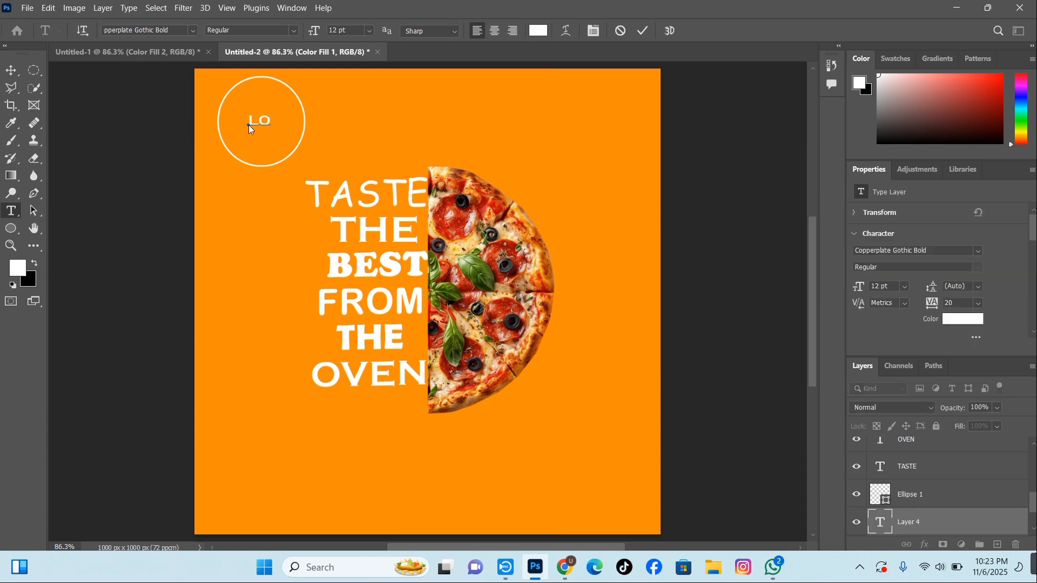
type("GI")
key("BackSpace")
type("O")
left_click(637, 31)
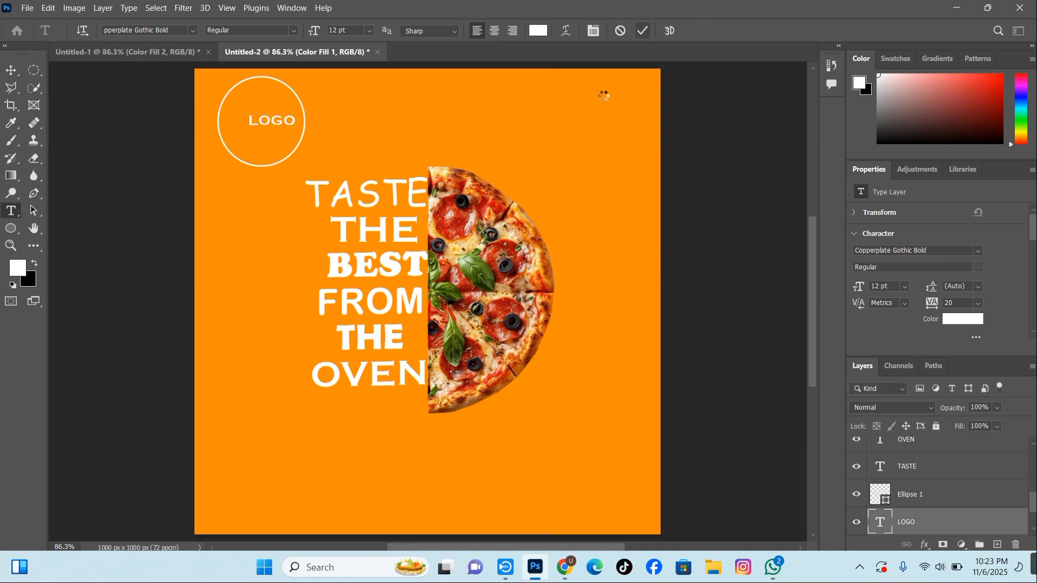
Scale the LOGO text to about 157% and centre it inside the circle outline
left_click(255, 103)
left_click(9, 83)
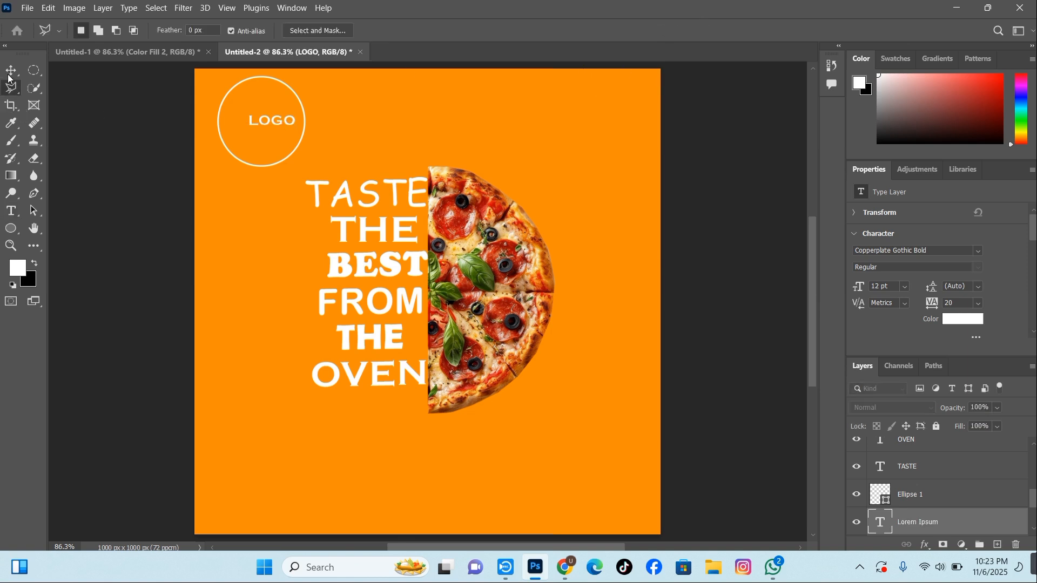
left_click(8, 74)
left_click(58, 170)
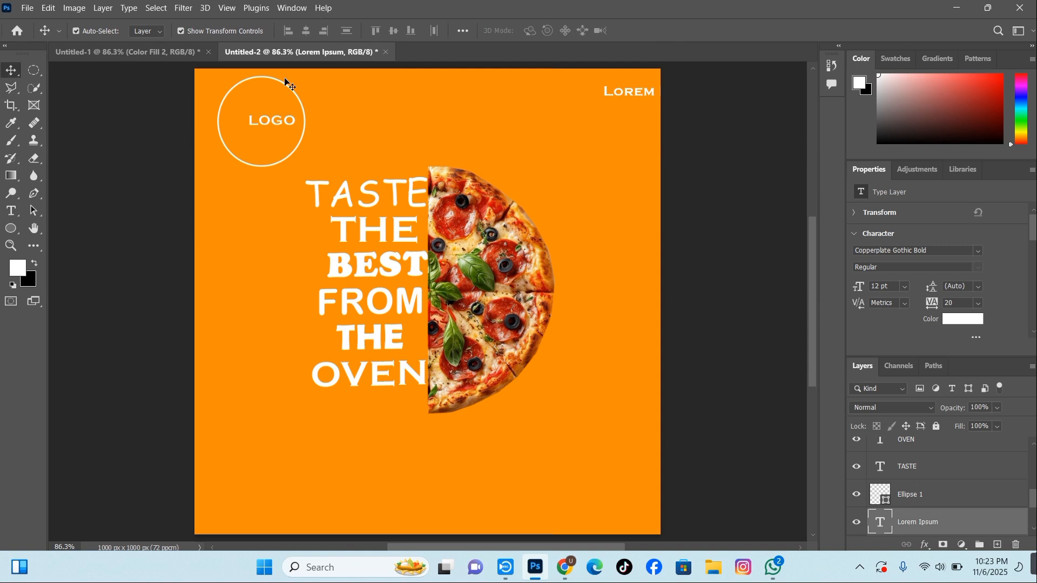
left_click(277, 124)
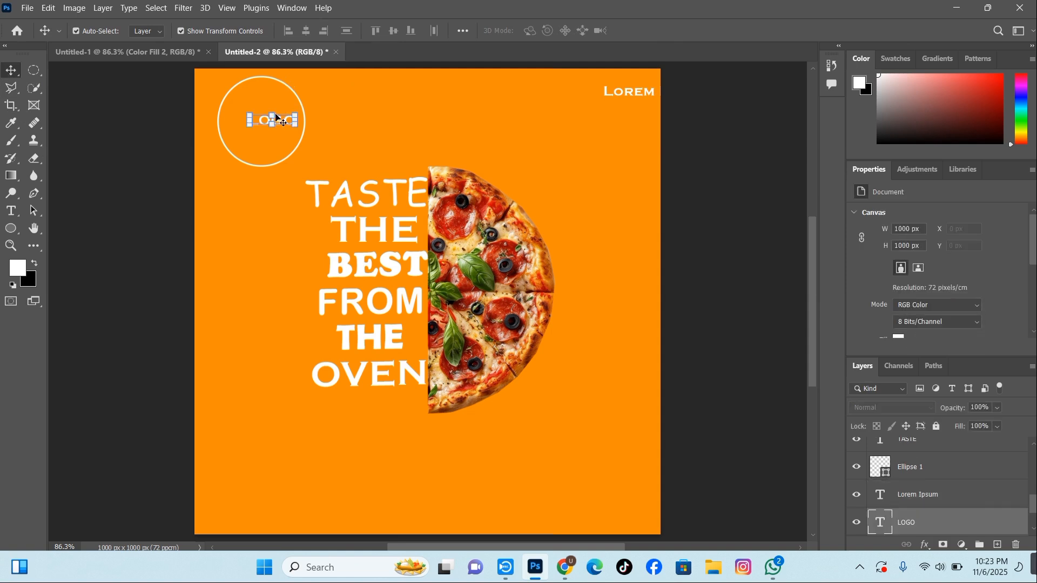
mouse_move(281, 123)
left_mouse_down()
mouse_move(261, 118)
mouse_move(306, 132)
mouse_move(279, 126)
left_mouse_up()
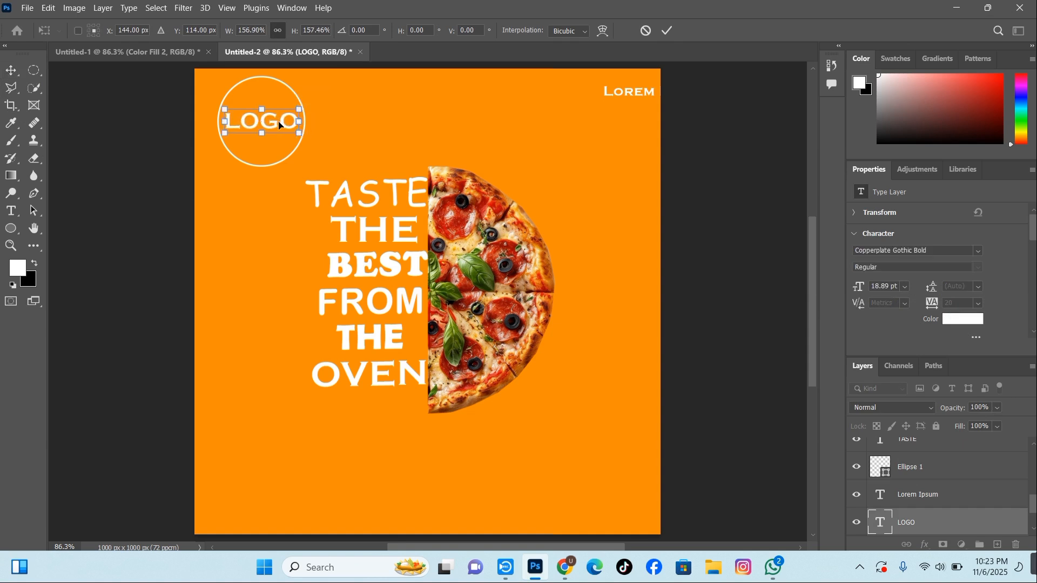
left_click(675, 28)
left_click(630, 144)
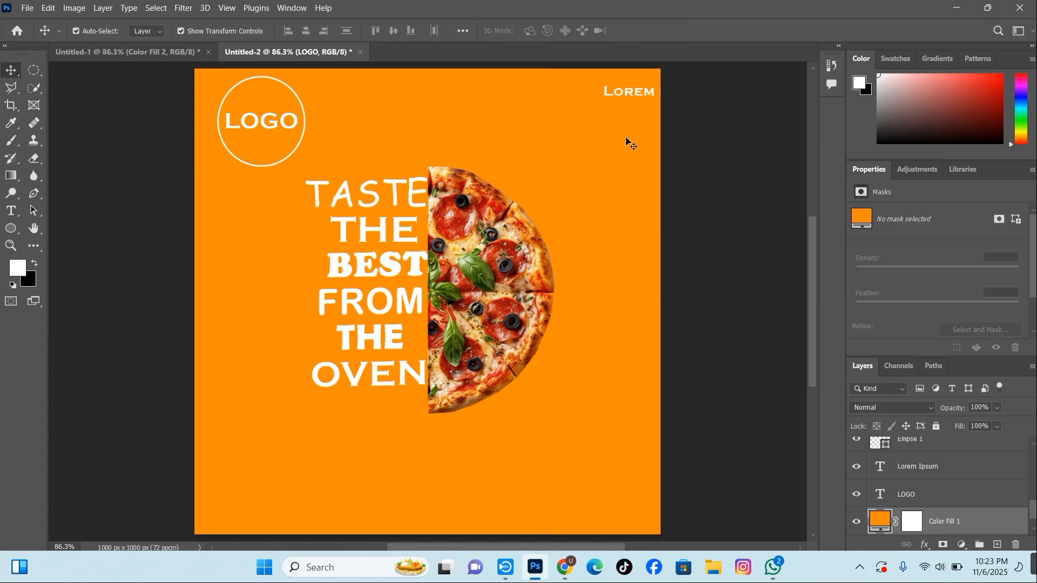
Move the stray Lorem Ipsum text between the logo and the canvas's right edge and replace its wording with PIZZA
left_click_drag(622, 96, 392, 132)
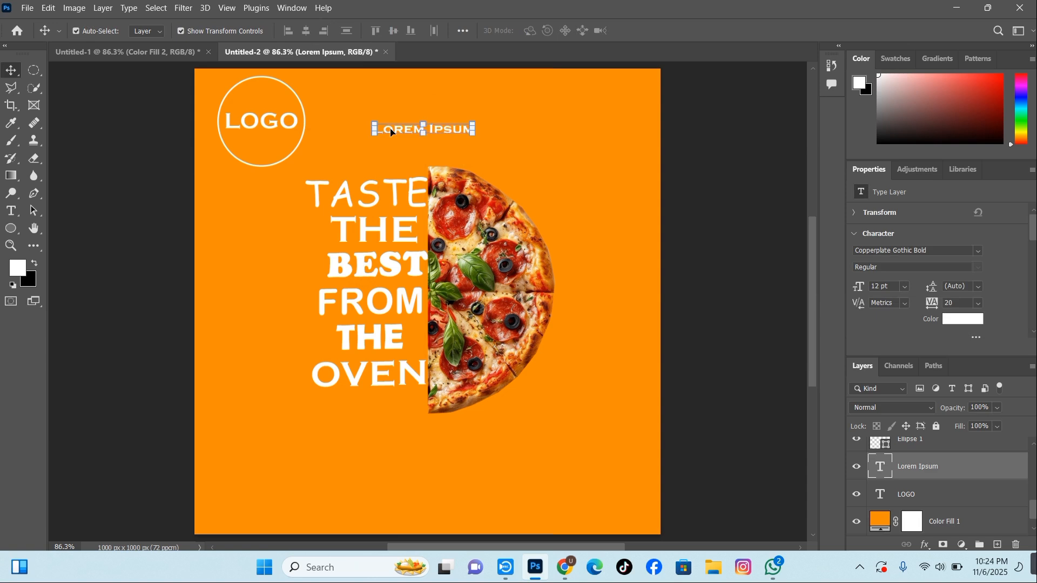
double_click(392, 129)
key("ctrl+a")
key("BackSpace")
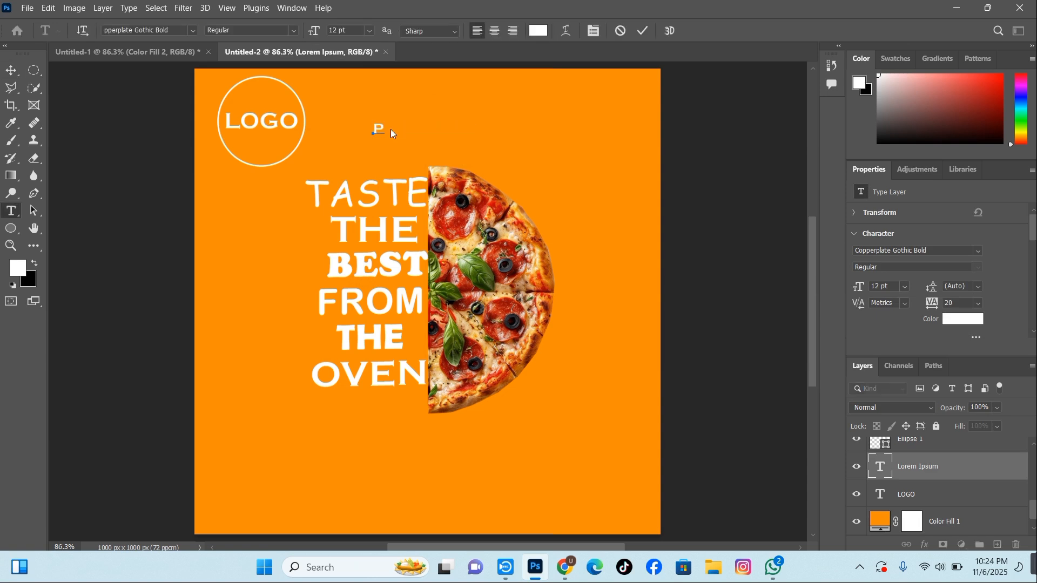
left_click(641, 33)
key("v")
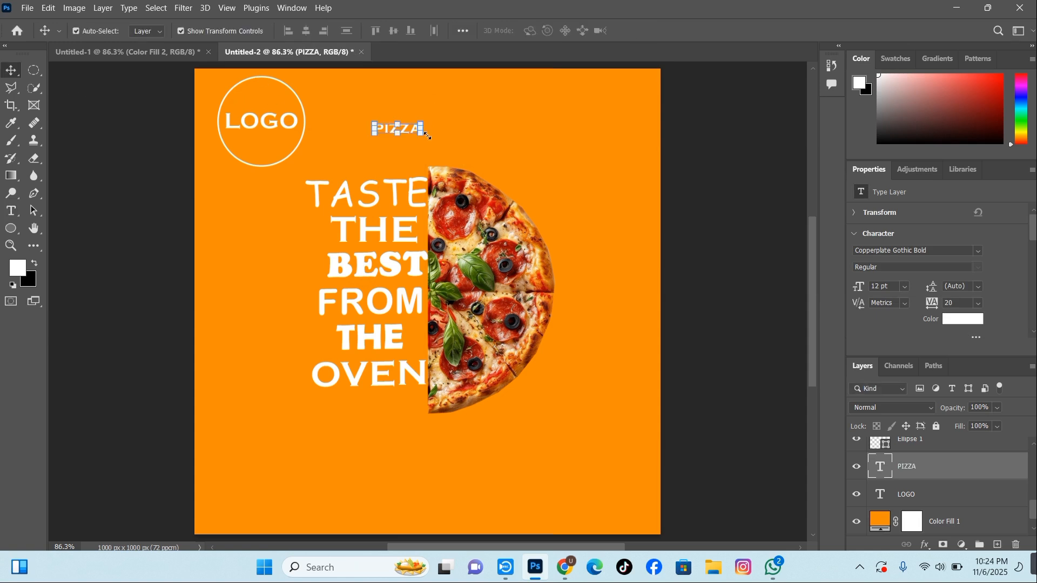
Enlarge the PIZZA text to about 535% above the half pizza and skew it vertically by about 5.2°
left_click_drag(423, 137, 633, 189)
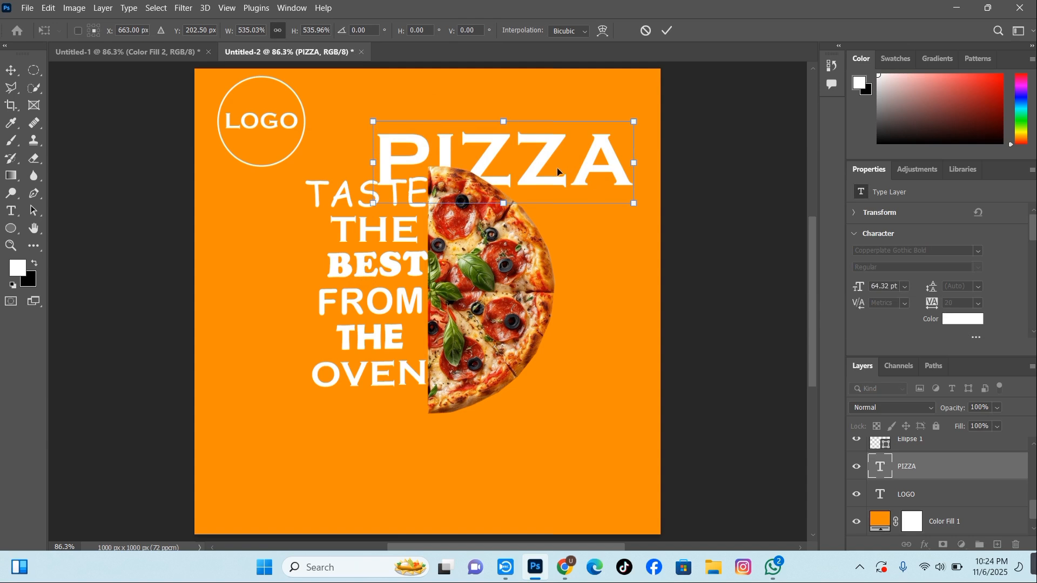
left_click_drag(549, 154, 506, 129)
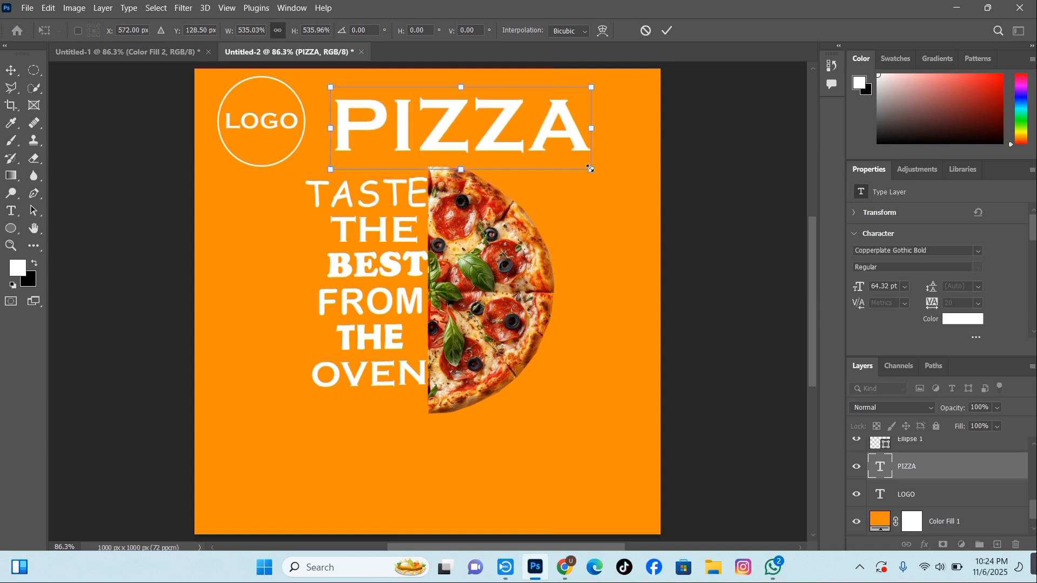
right_click(590, 169)
left_click(616, 219)
left_click_drag(592, 172, 594, 196)
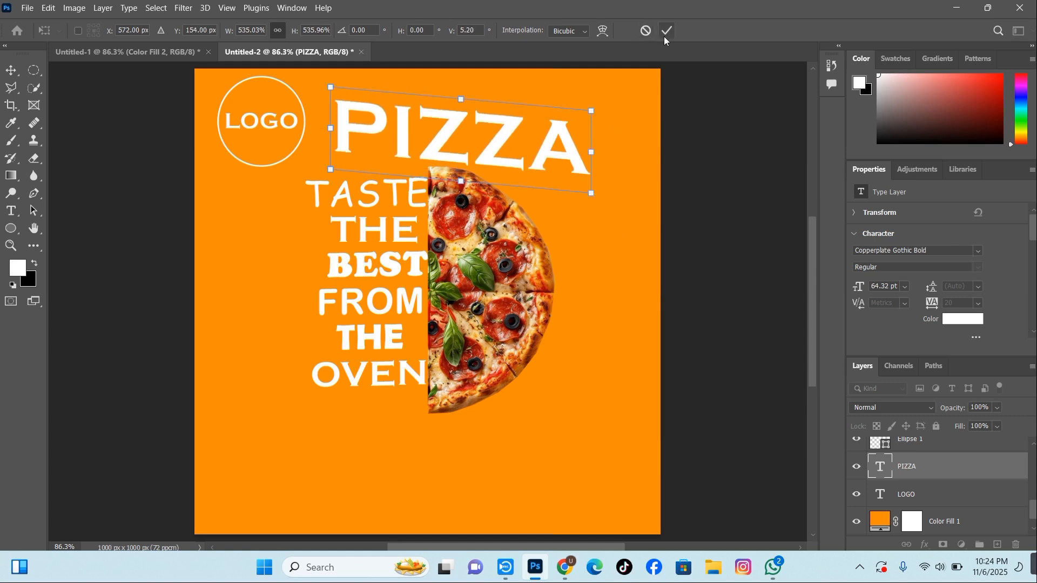
left_click(664, 36)
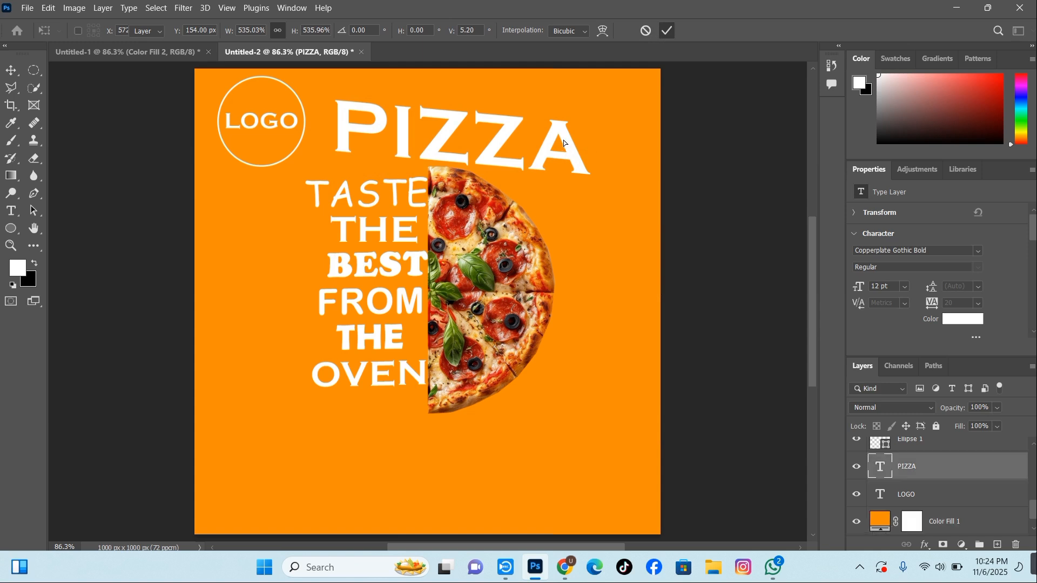
left_click_drag(564, 142, 561, 140)
left_click(611, 133)
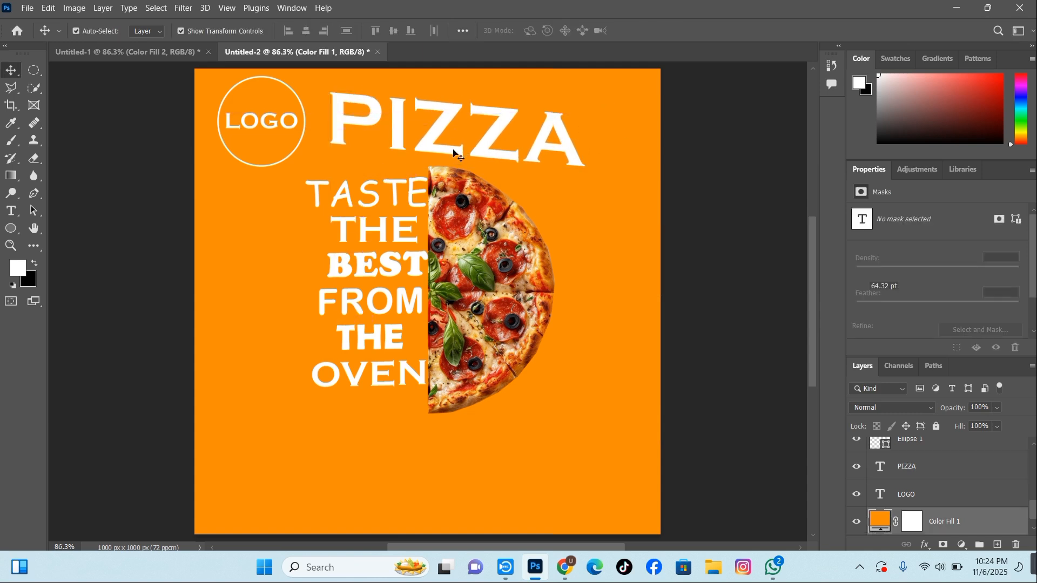
Add Bevel & Emboss with Contour to the PIZZA text: smooth Outer Bevel, 1000% depth, 8 px size, 15 px soften
left_click(437, 143)
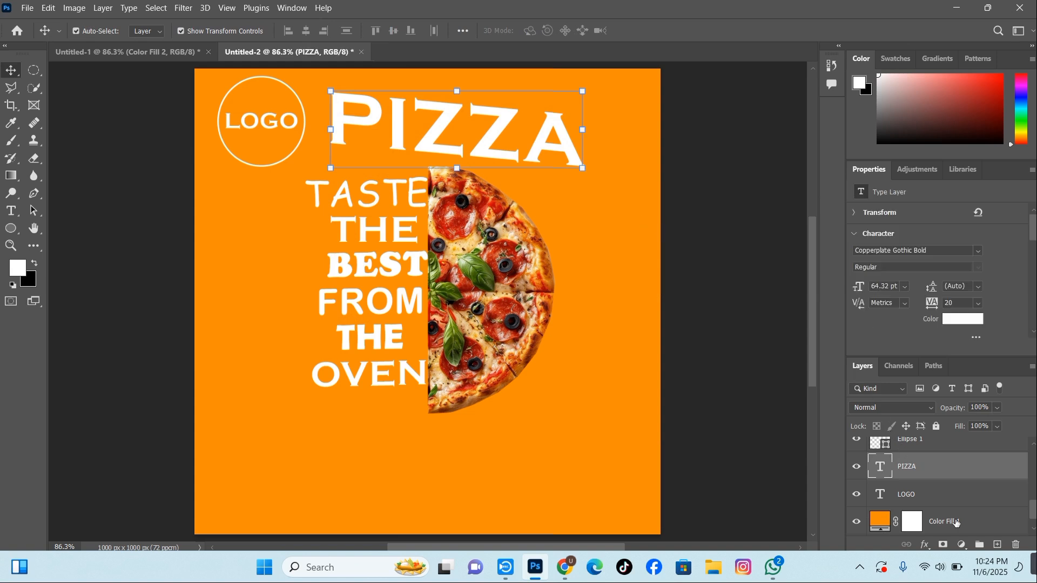
left_click(926, 546)
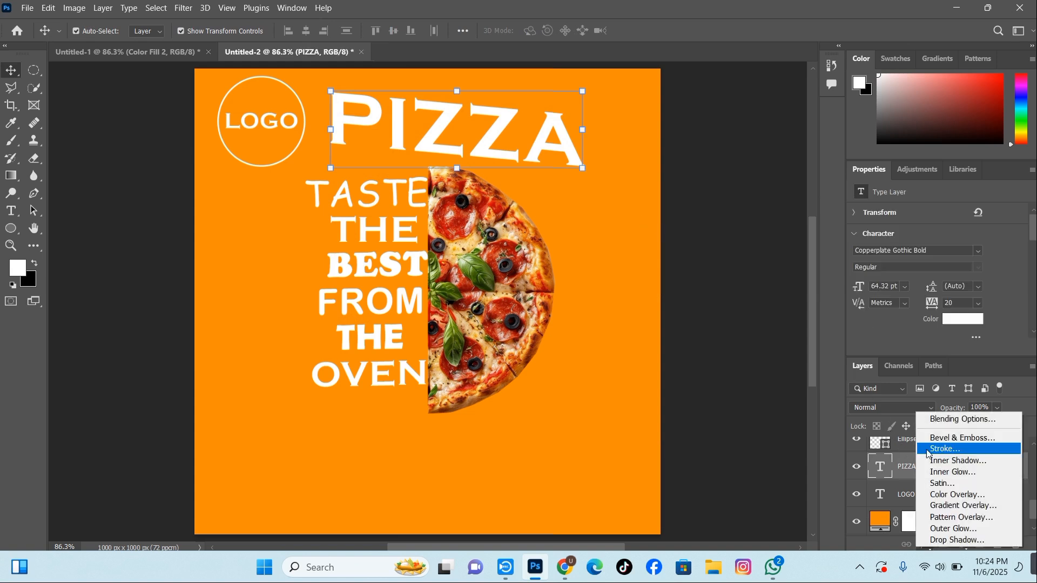
left_click(929, 424)
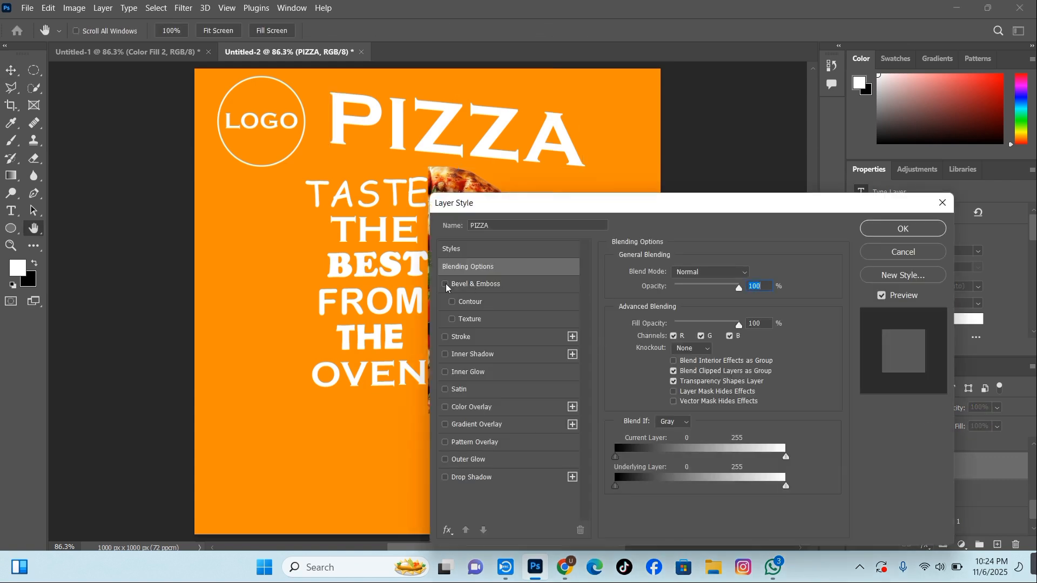
left_click(446, 285)
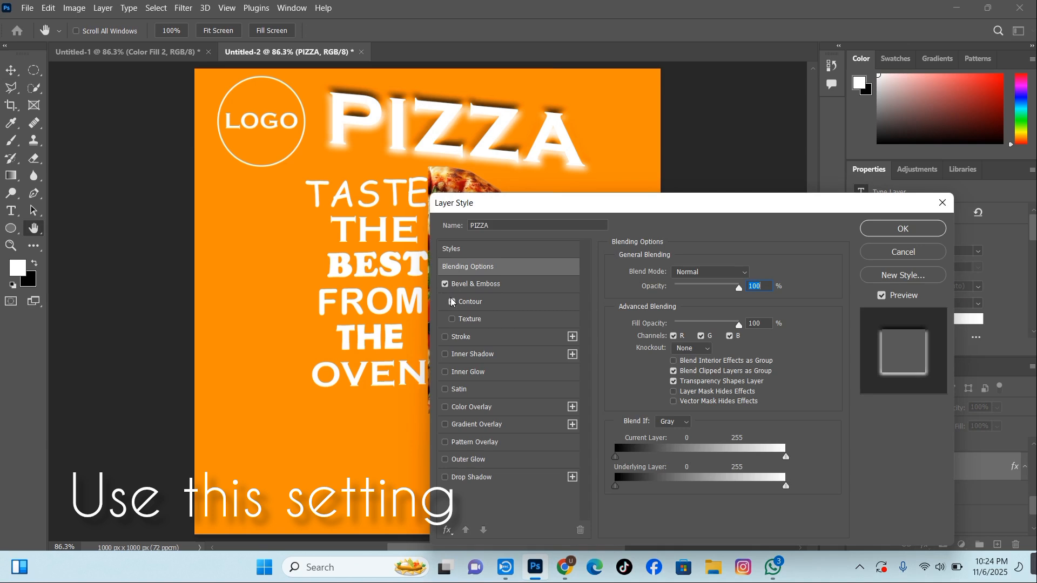
left_click(460, 285)
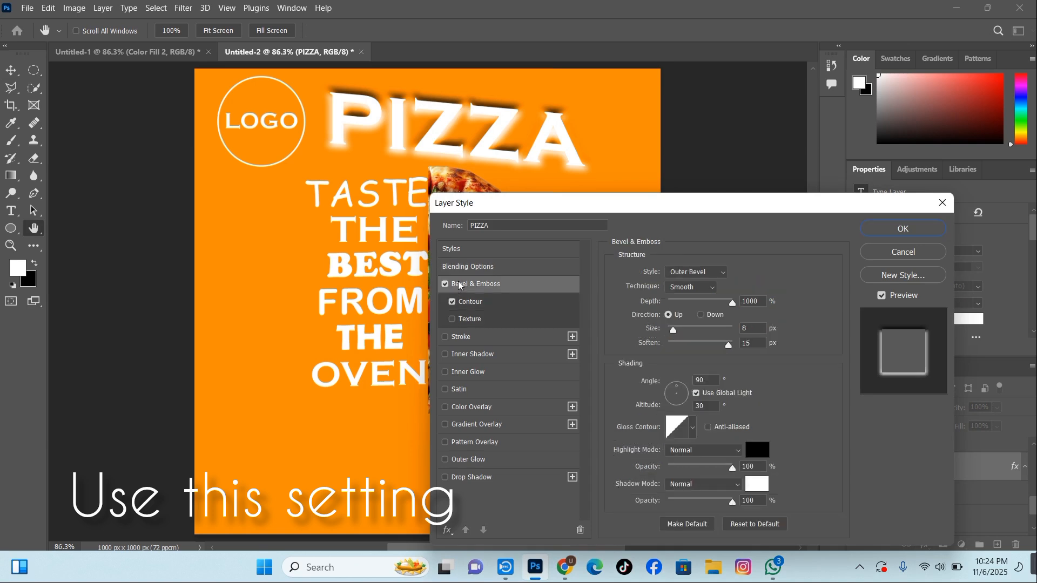
Add a red Satin effect at 100% opacity and a white 13 px outside Stroke to the PIZZA text
left_click(446, 389)
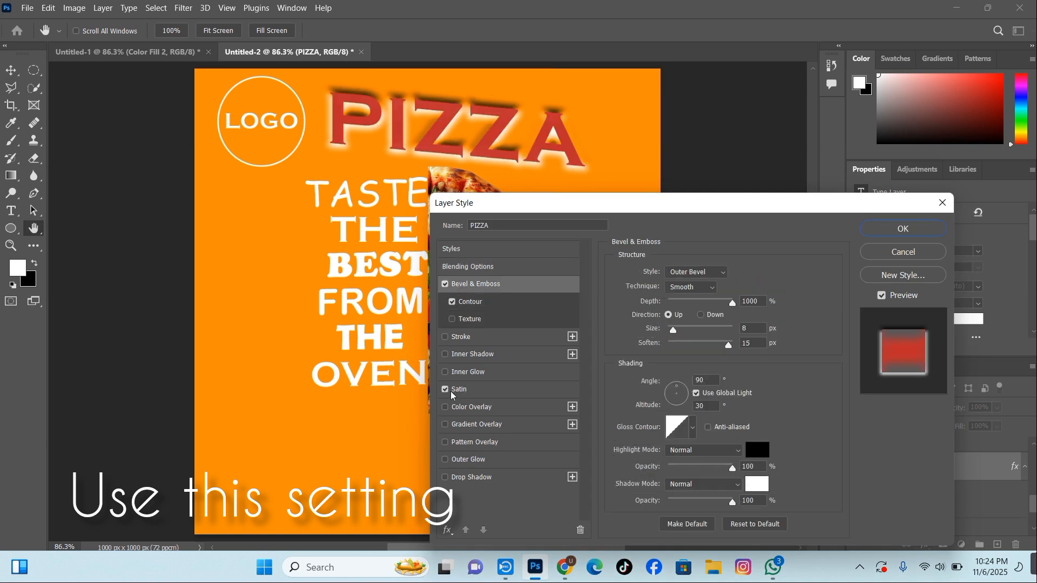
left_click(452, 341)
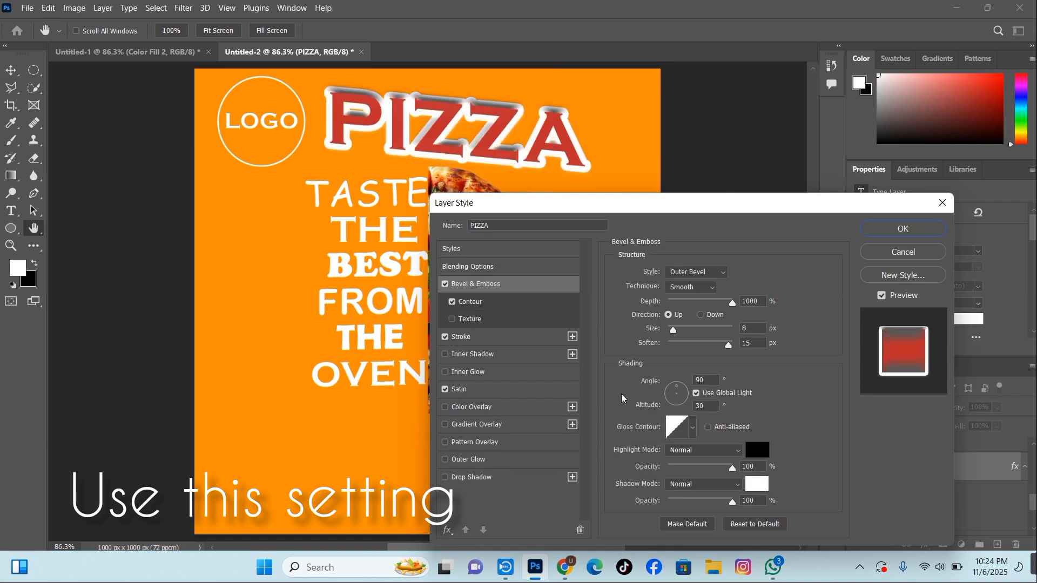
left_click(481, 338)
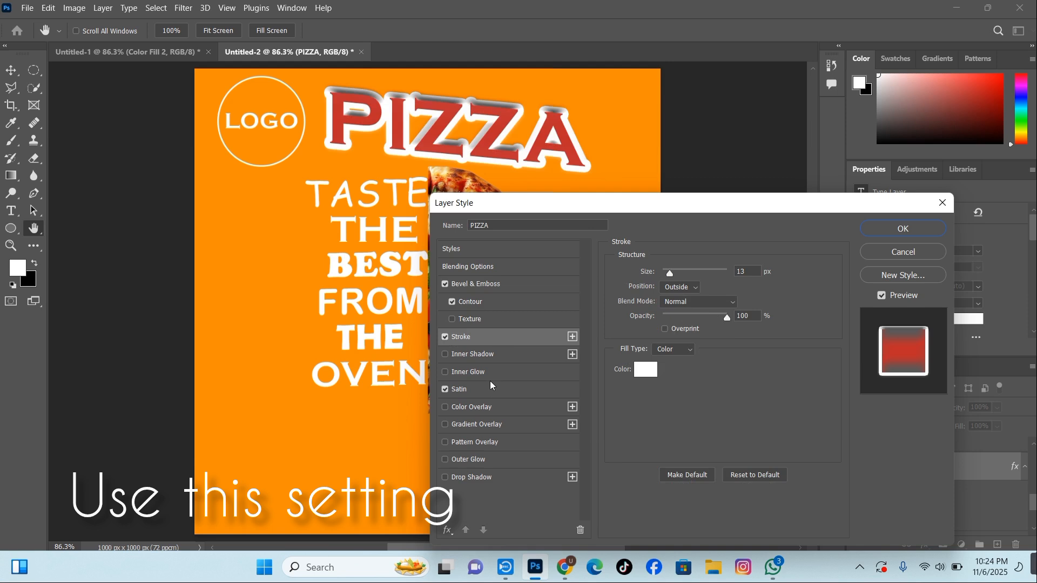
left_click(477, 393)
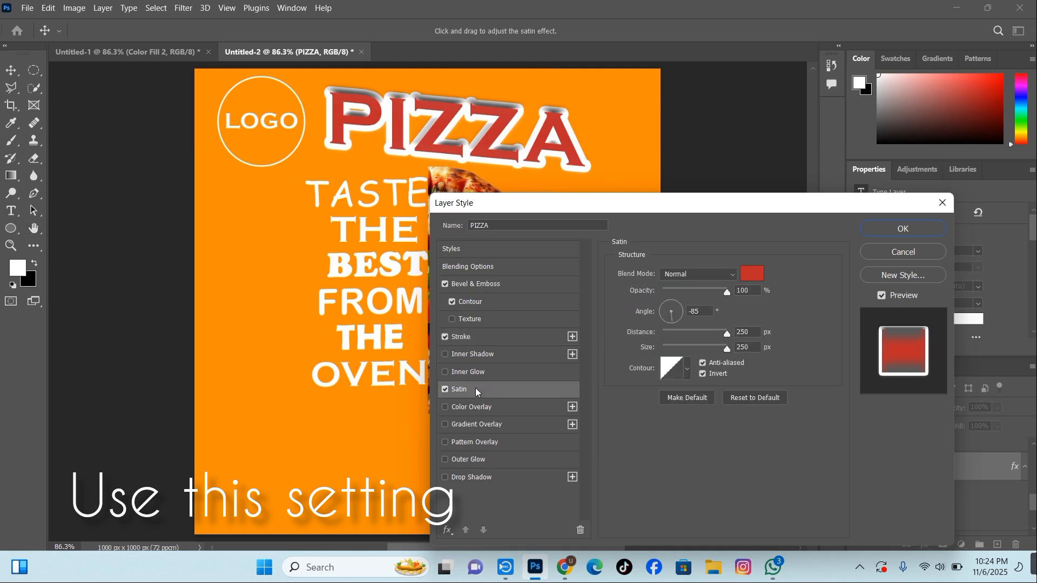
Add a white Drop Shadow to the PIZZA text with 3 px distance, 16% spread and 48 px size, and apply the layer style
left_click(446, 478)
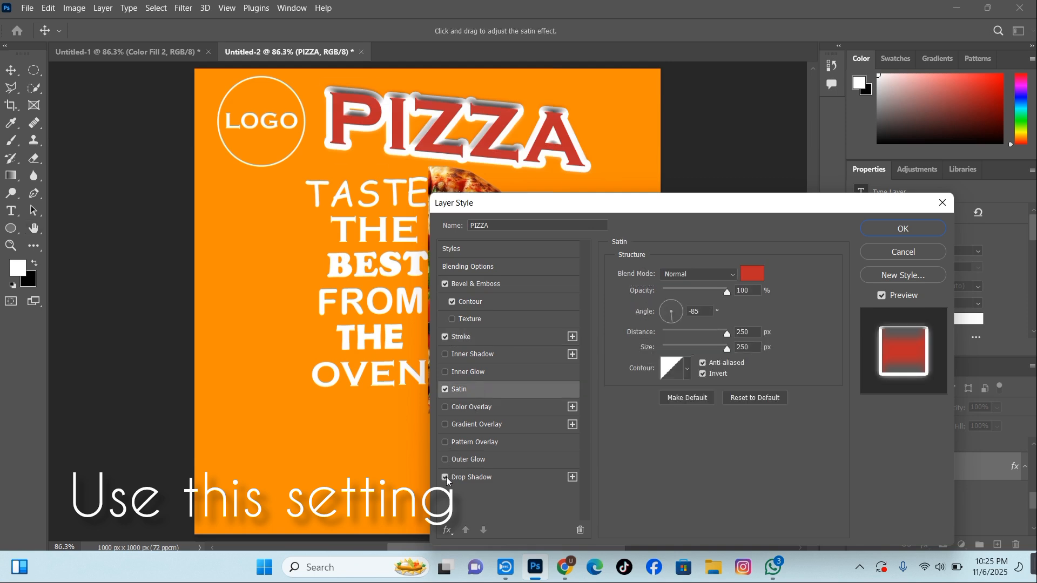
left_click(469, 480)
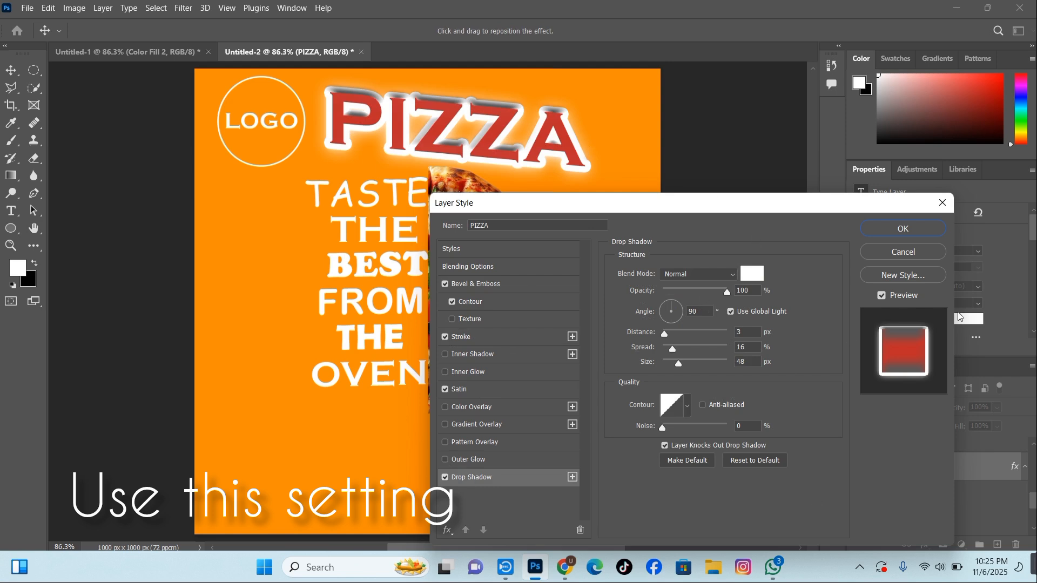
left_click(898, 229)
Paste the green leaf just above the background layer, place it behind the pizza's lower right edge, and duplicate it higher up
left_click(599, 372)
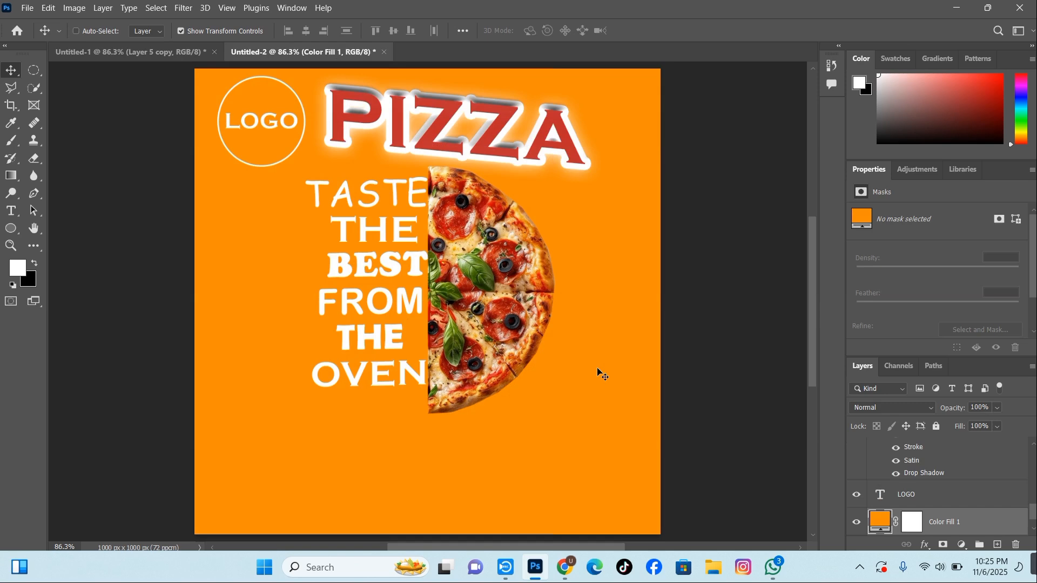
key("ctrl+v")
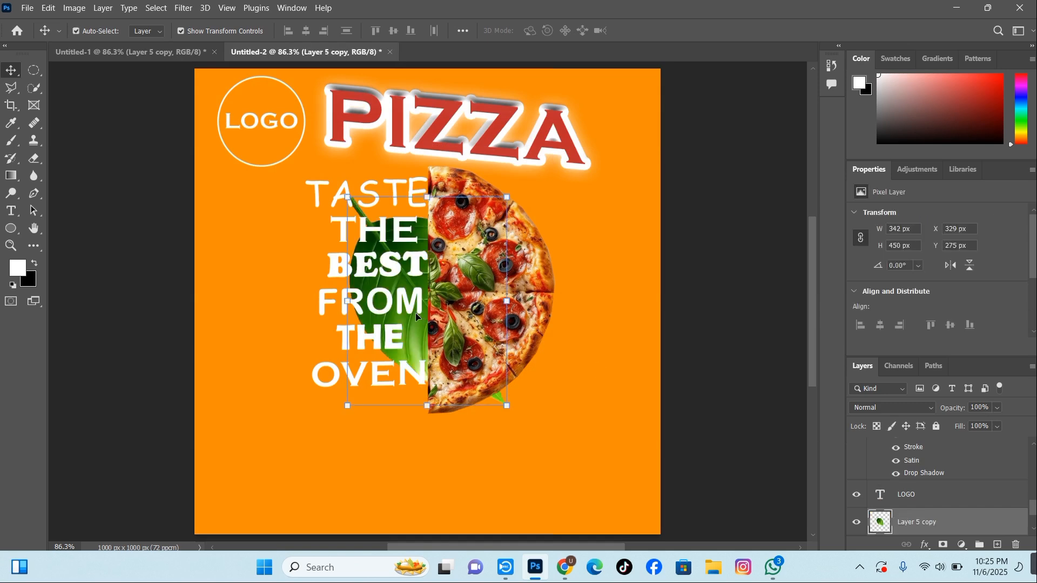
left_click_drag(416, 322, 577, 343)
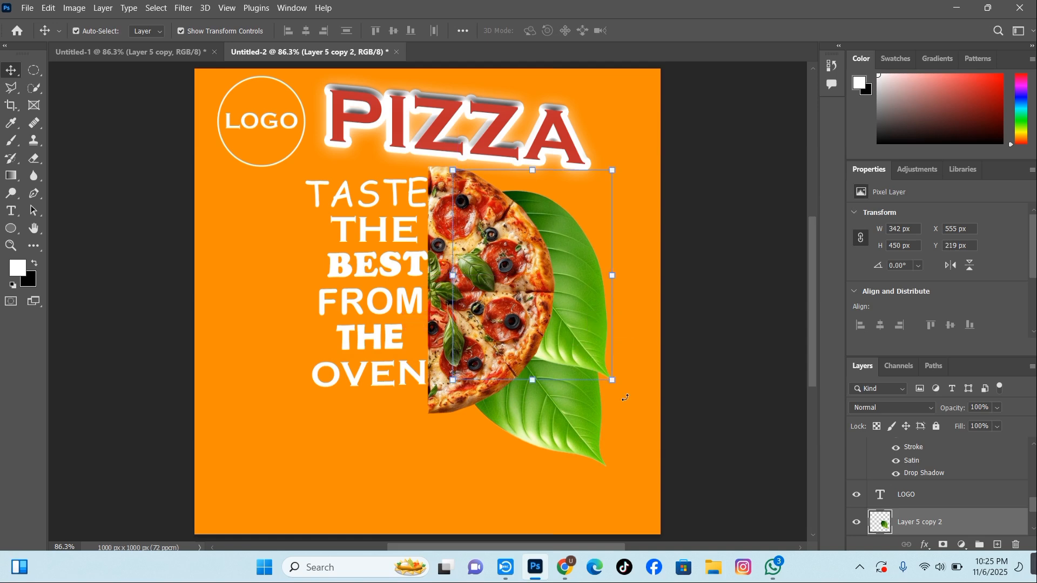
Rotate the duplicate leaf about 99° counterclockwise and place it behind the pizza's upper right edge
left_click_drag(619, 393, 617, 189)
left_click_drag(583, 250, 606, 222)
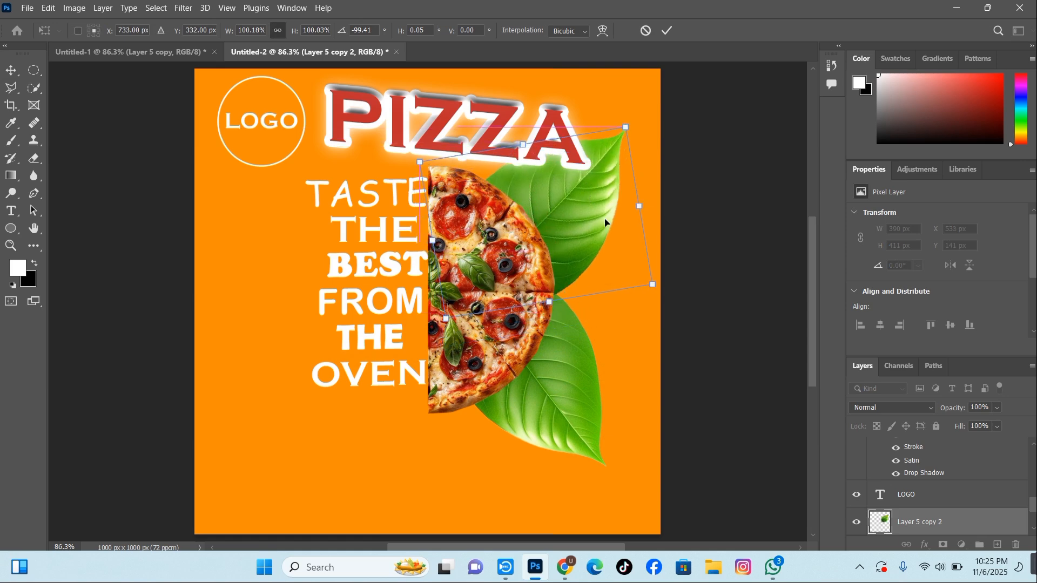
left_click(667, 31)
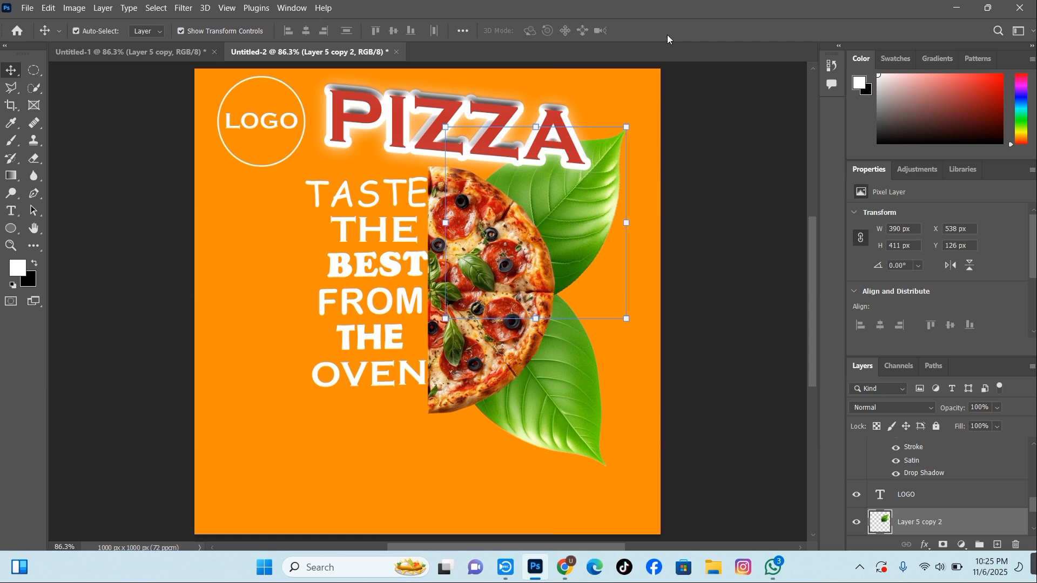
left_click(658, 94)
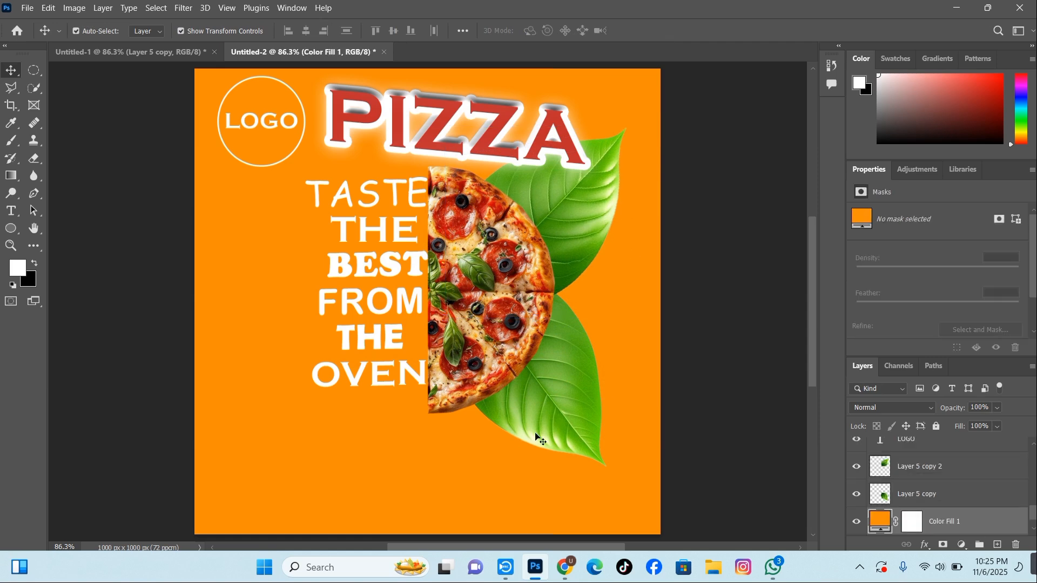
Shrink the lower leaf to about 85% and the upper leaf to about 80% so both stay tucked behind the pizza
left_click(554, 425)
left_click_drag(606, 467, 569, 438)
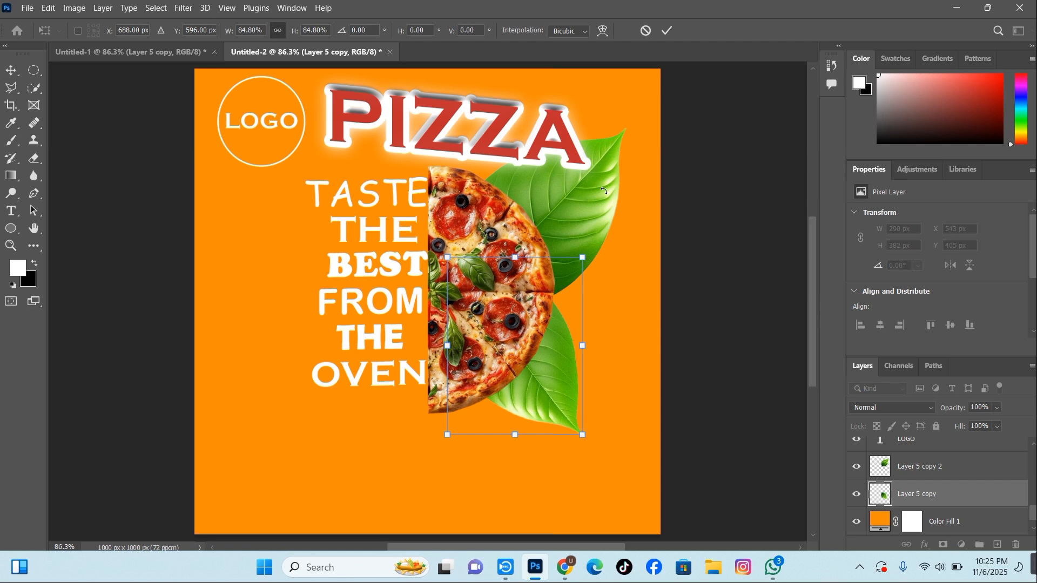
left_click(666, 31)
left_click(611, 150)
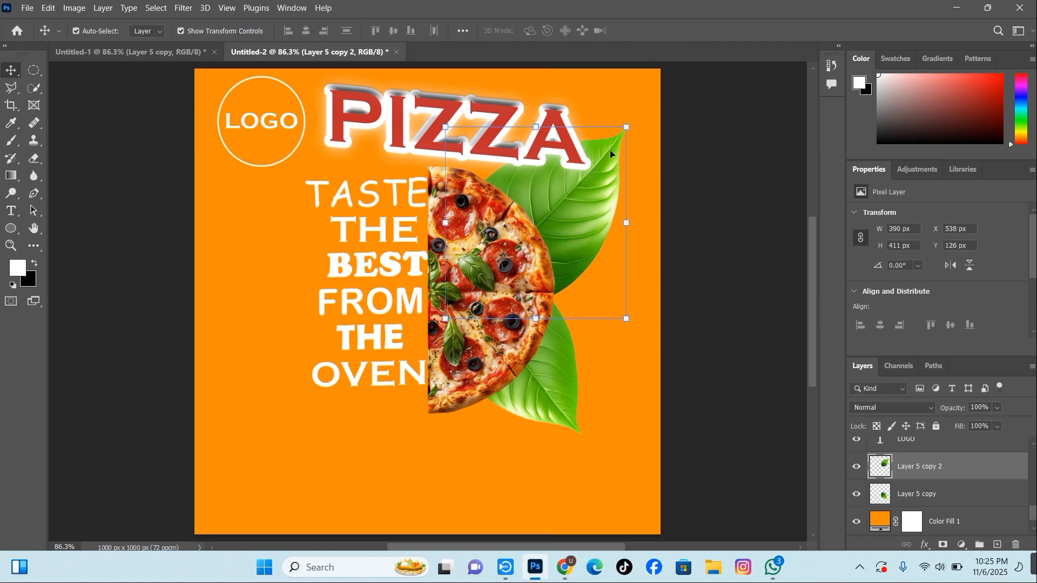
left_click_drag(622, 133, 603, 173)
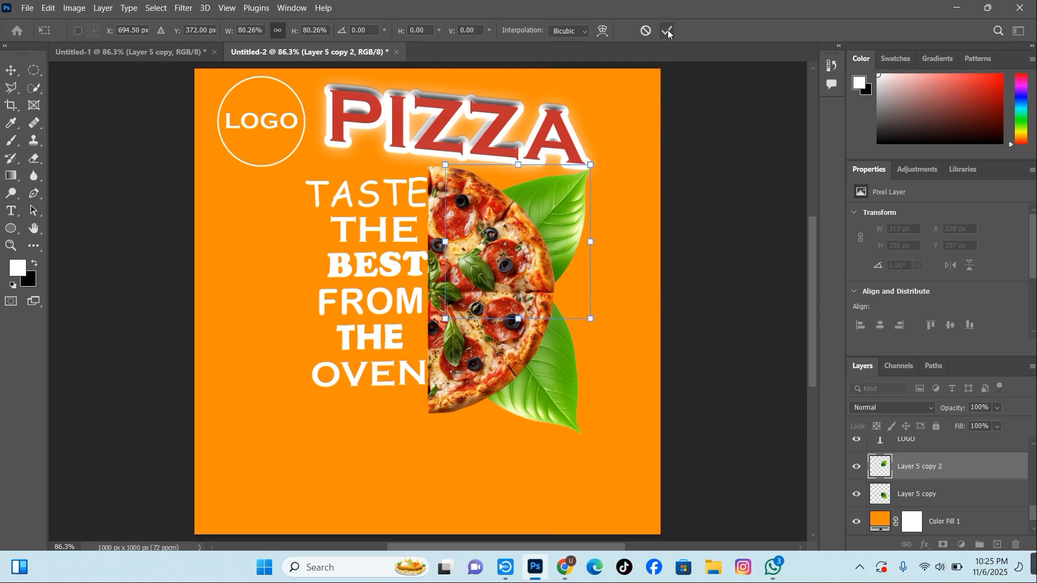
left_click(666, 32)
left_click(637, 169)
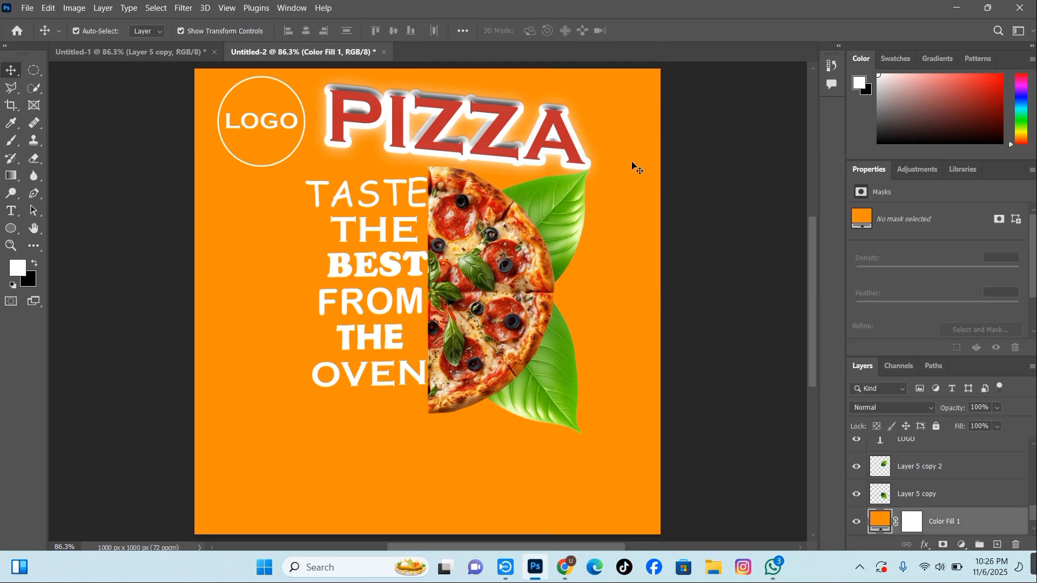
Draw a rectangle about 1009 px wide and 126 px high across the full canvas width below the pizza
left_click(11, 210)
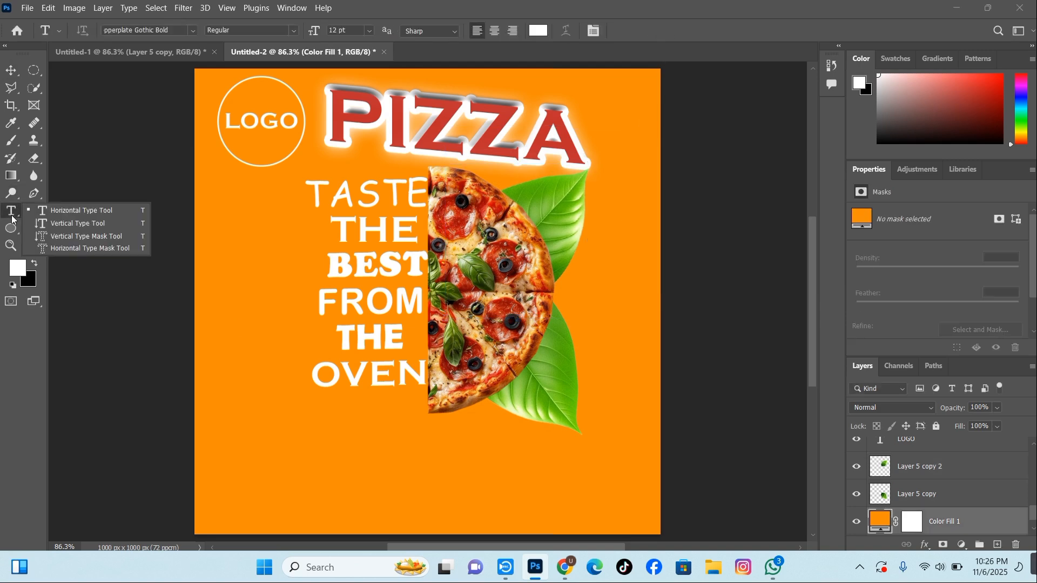
left_click(28, 215)
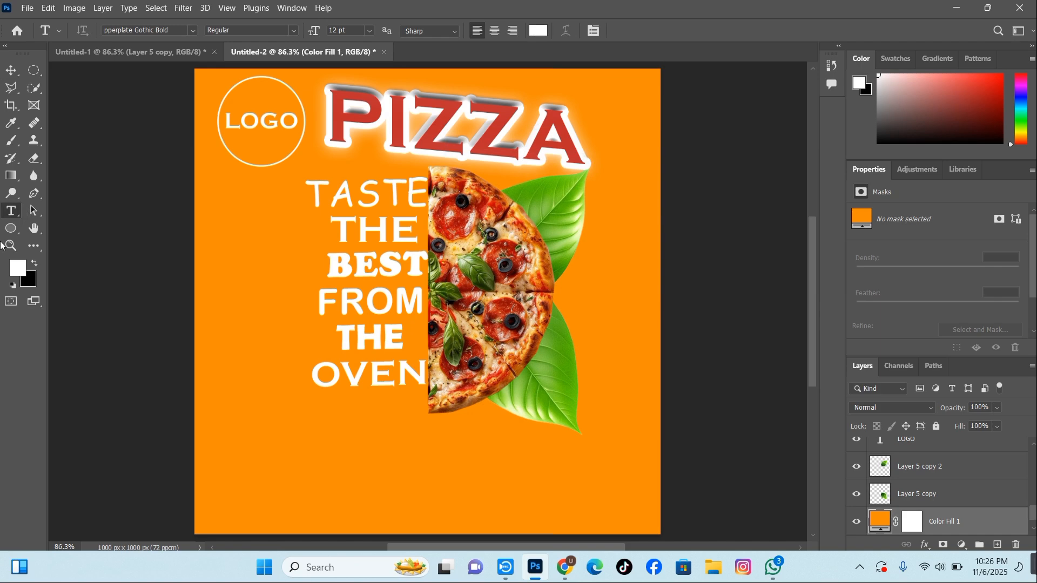
left_click(11, 228)
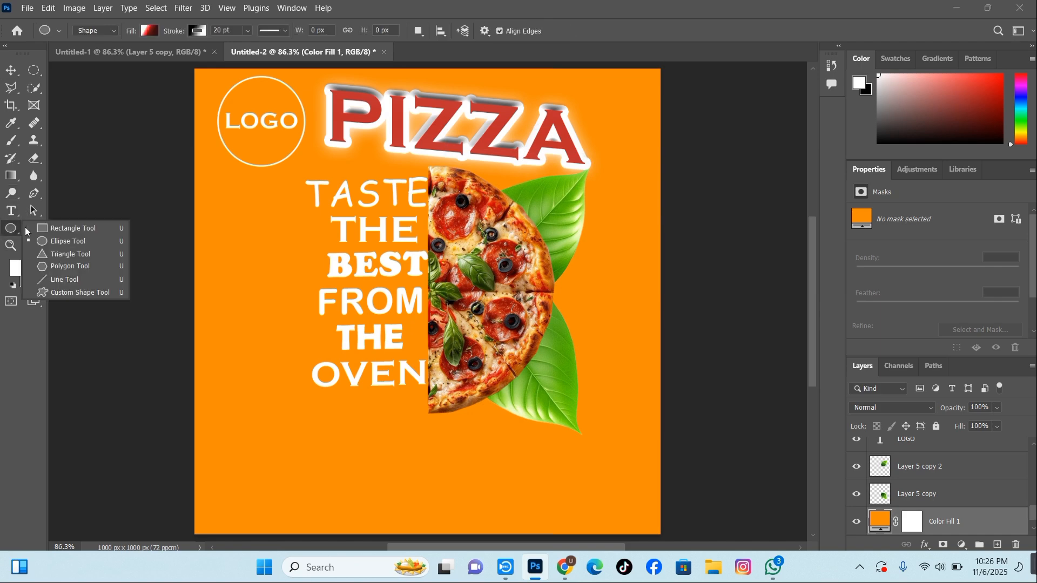
left_click(73, 228)
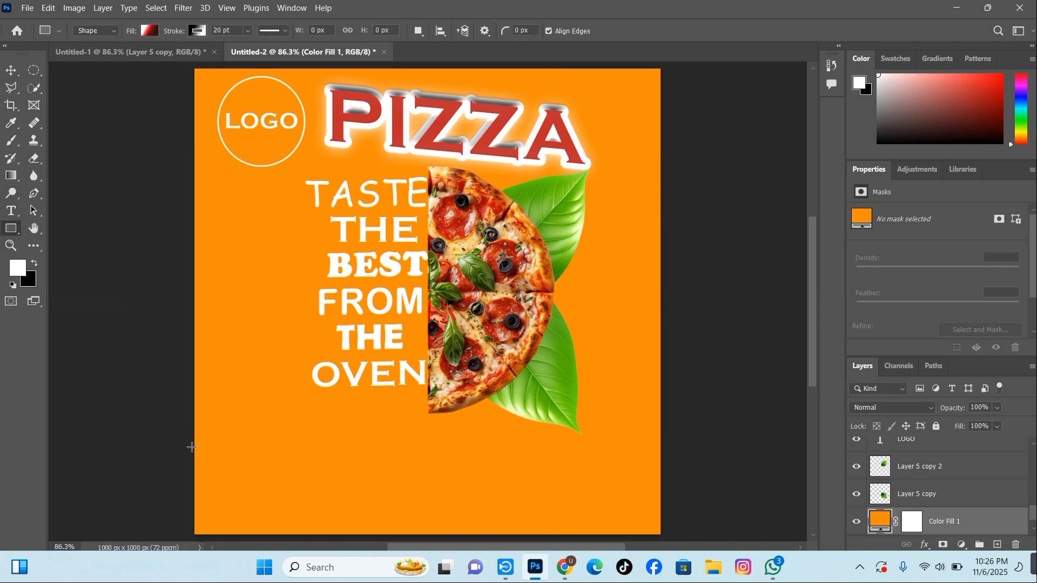
left_click_drag(192, 451, 663, 509)
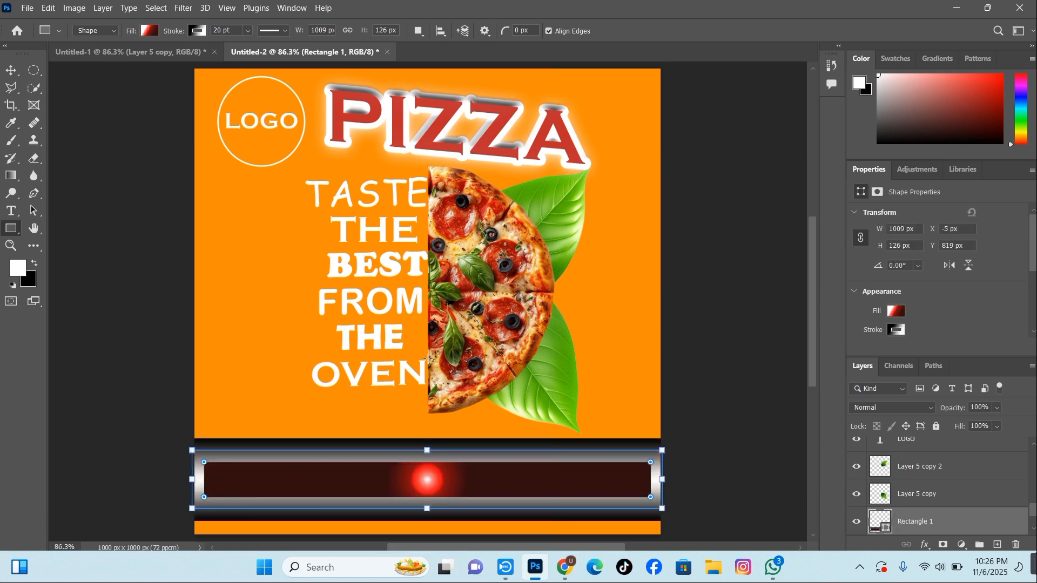
Fill the rectangle with solid white and remove its stroke
left_click(150, 31)
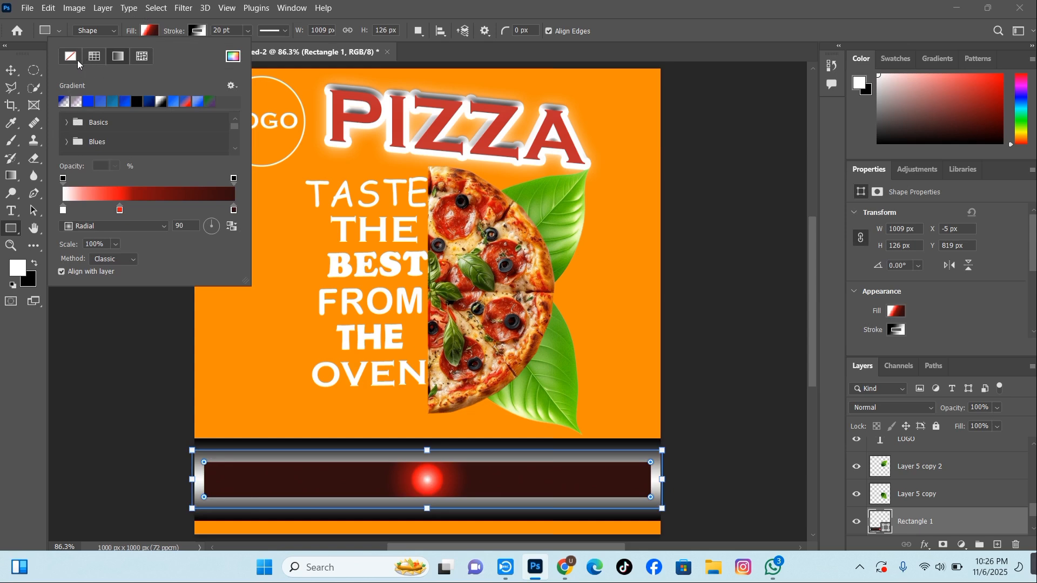
left_click(93, 59)
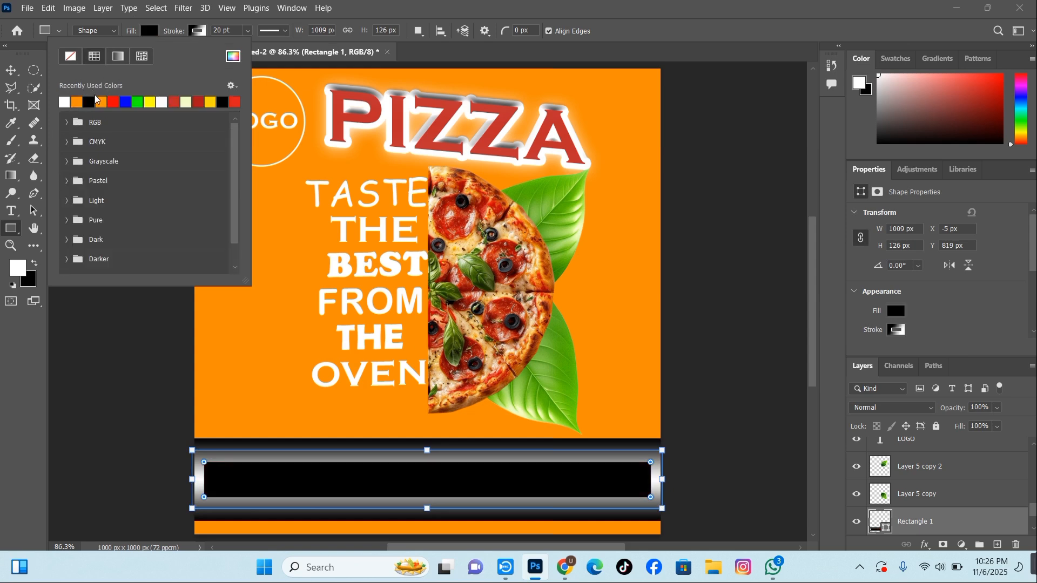
left_click(66, 101)
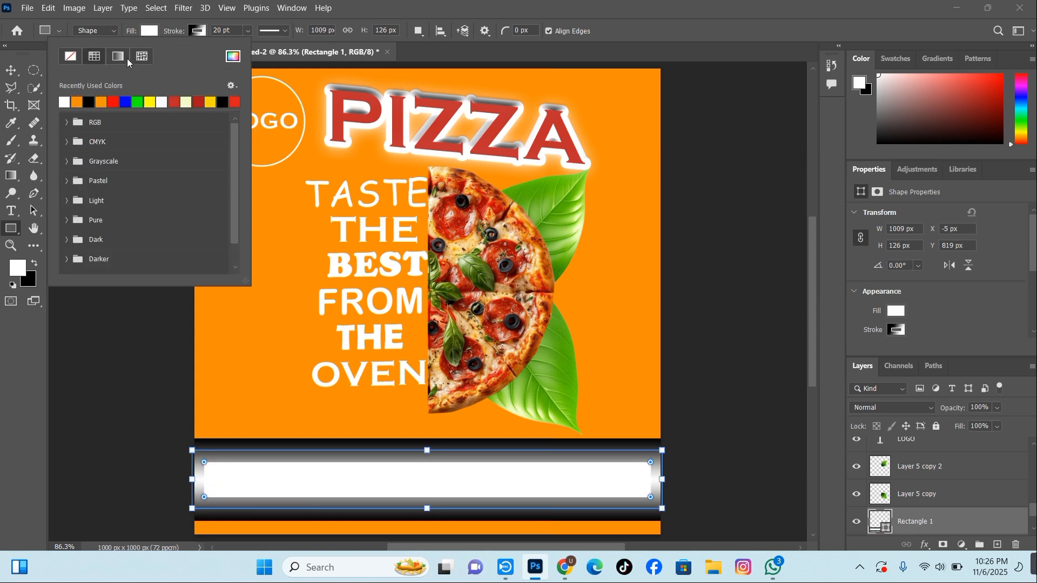
left_click(201, 31)
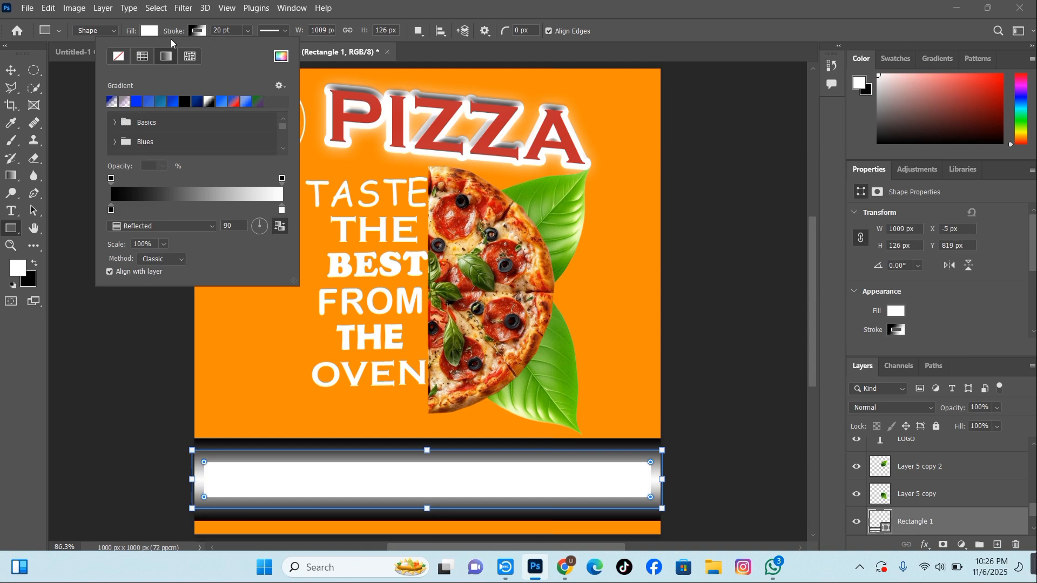
left_click(118, 61)
left_click(11, 68)
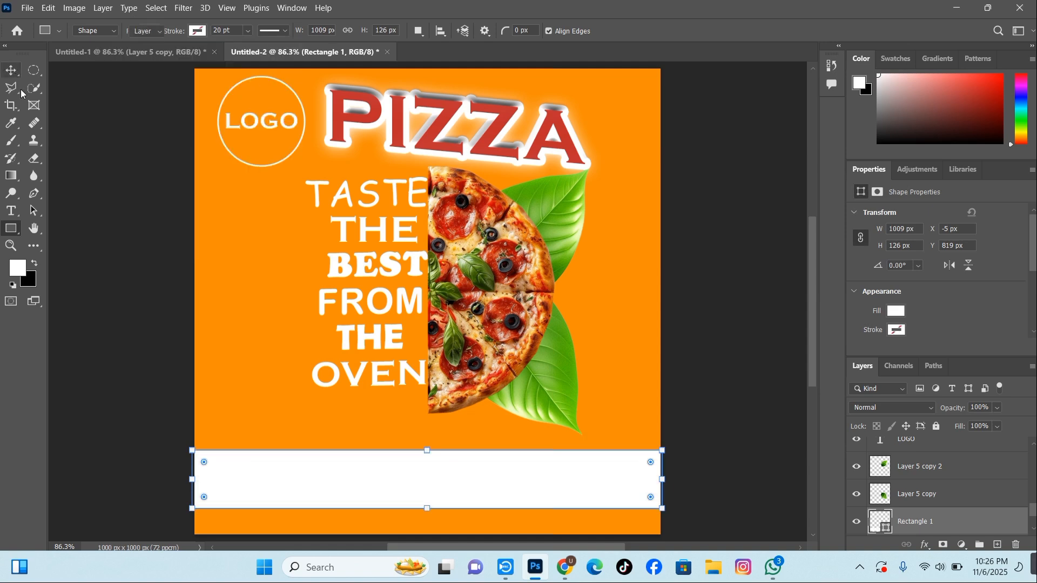
key("v")
left_click(313, 475)
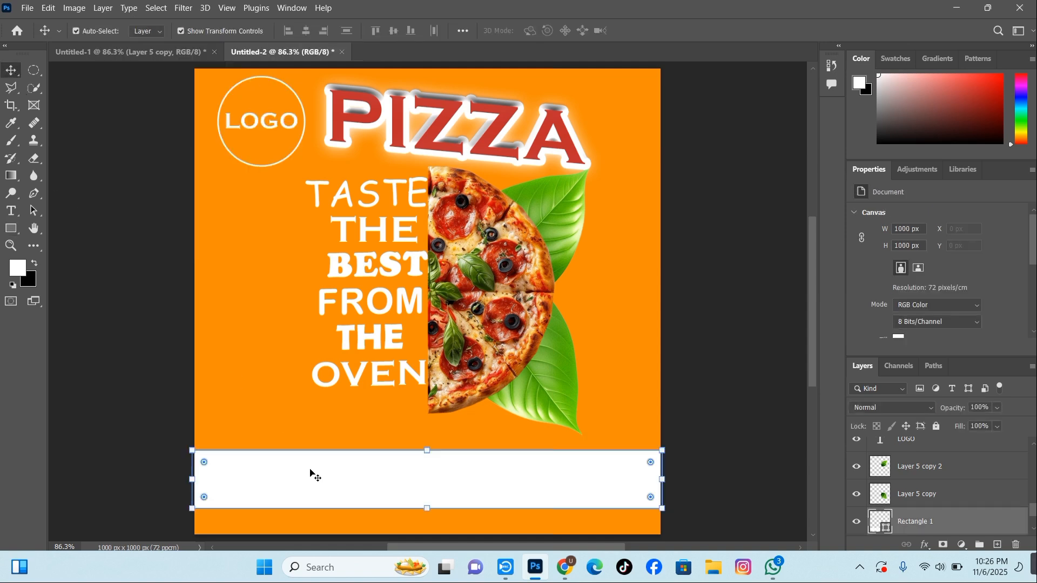
Add an inverted black mask to the rectangle, raise its layer above the lower leaf, and brush a faint white band in at 4% flow
left_click(943, 545)
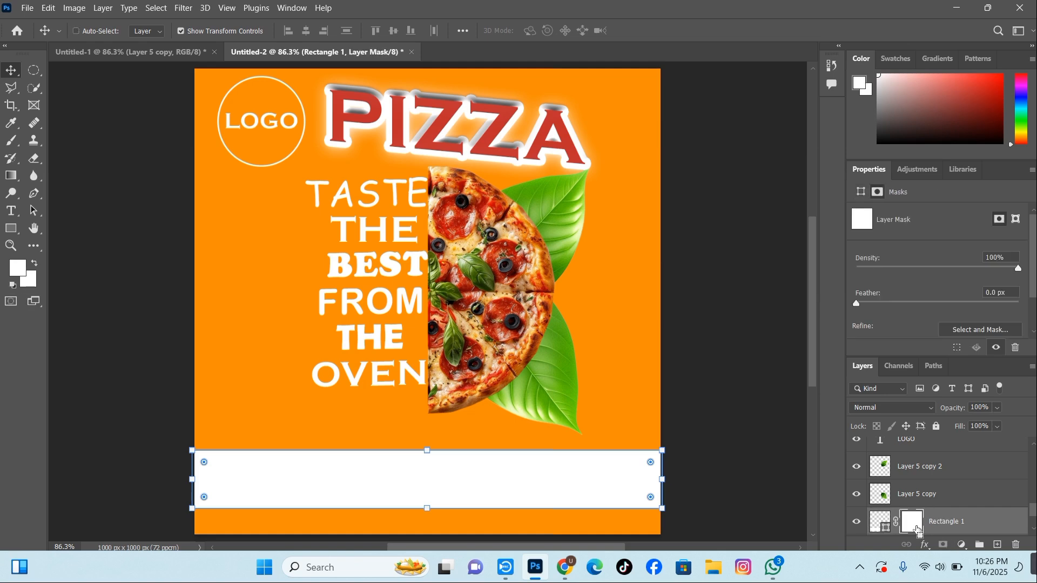
key("ctrl+bracketright")
key("b")
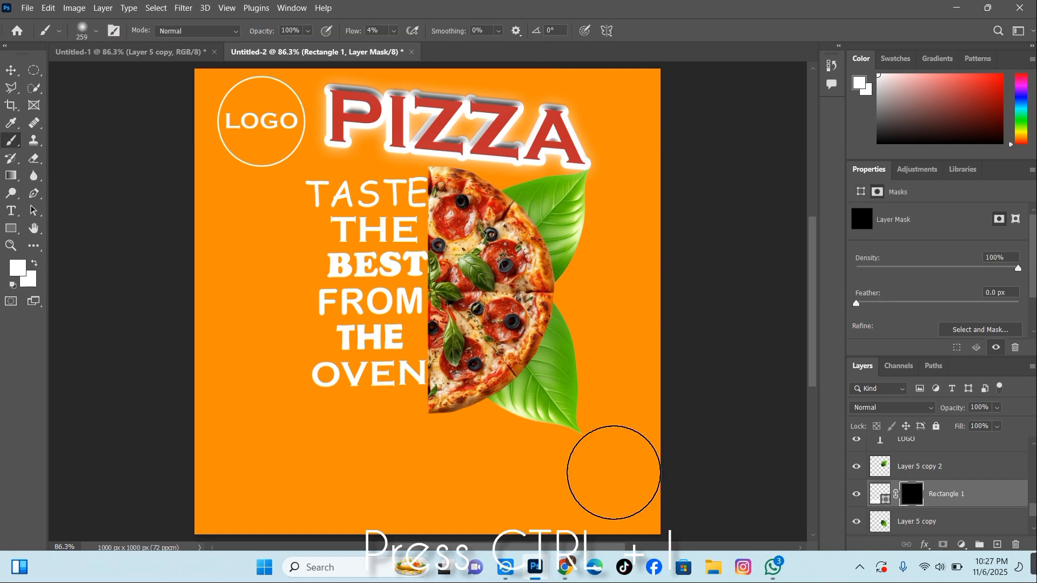
mouse_move(629, 473)
left_mouse_down()
mouse_move(172, 489)
mouse_move(674, 448)
left_mouse_up()
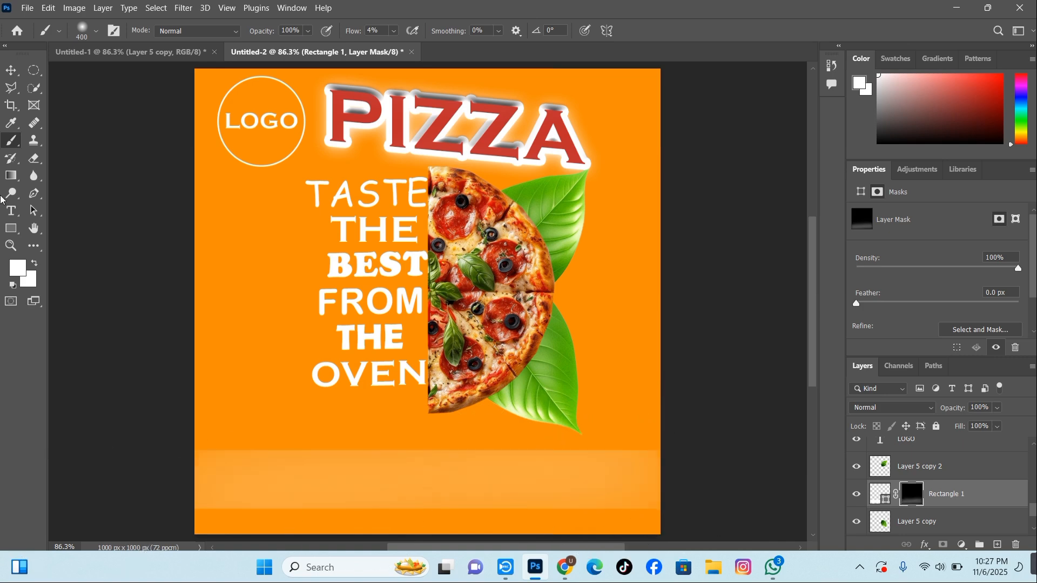
left_click(11, 70)
left_click(141, 236)
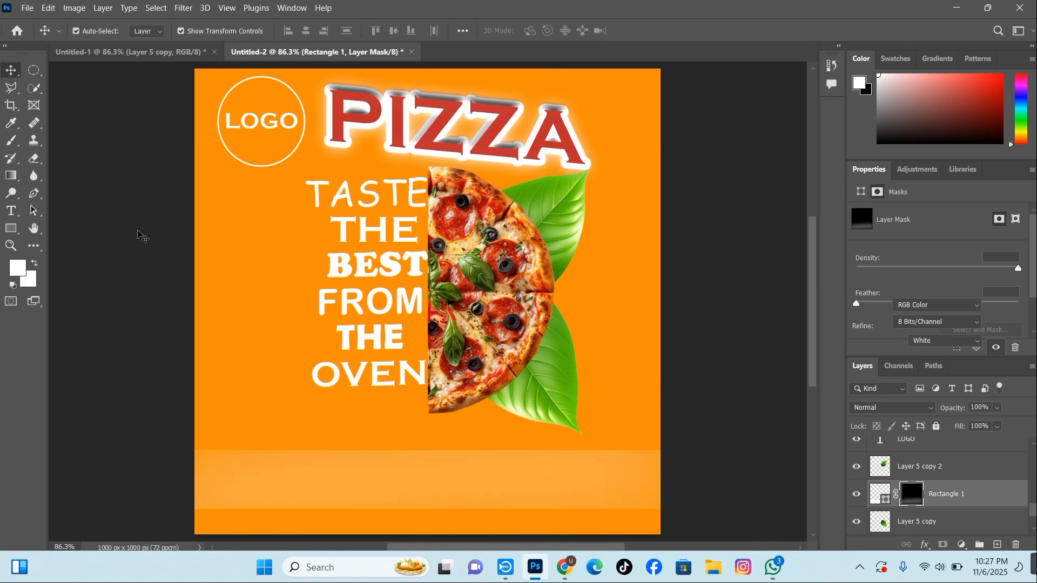
Add the white text ORERNOW on the translucent band in Copperplate Gothic Bold at 12 pt
left_click(16, 211)
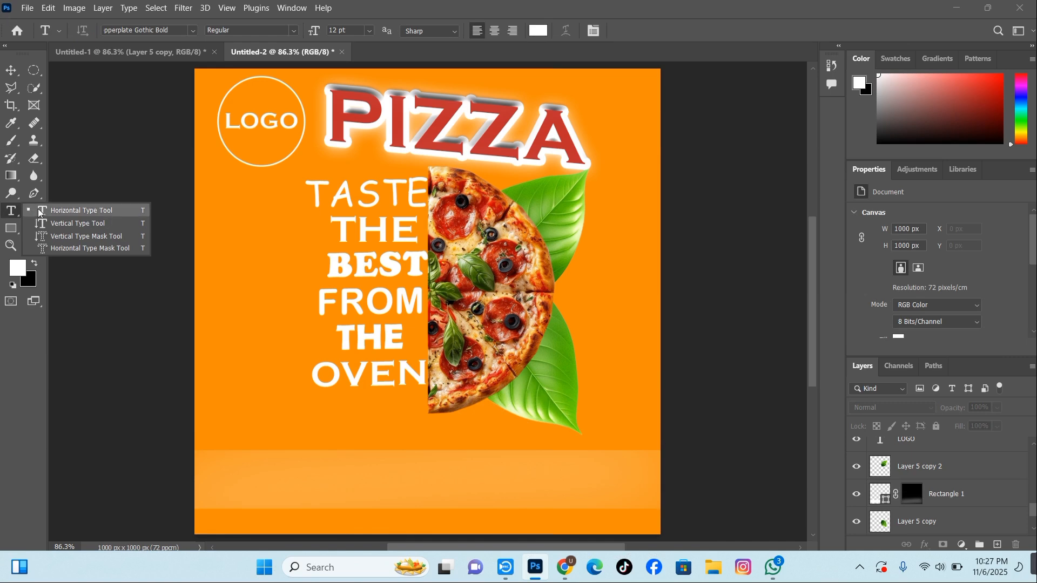
left_click(41, 210)
left_click(401, 474)
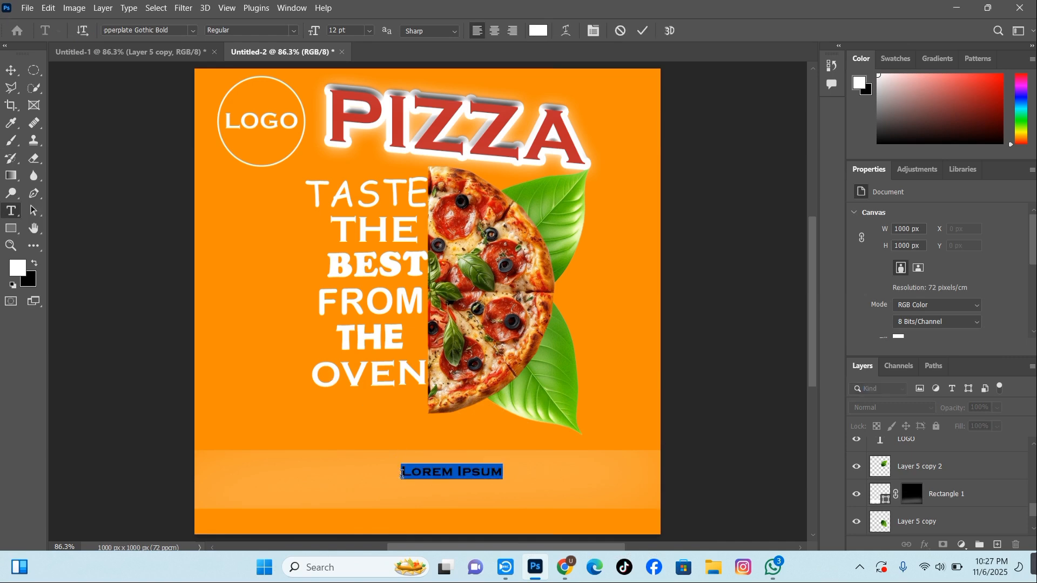
key("BackSpace")
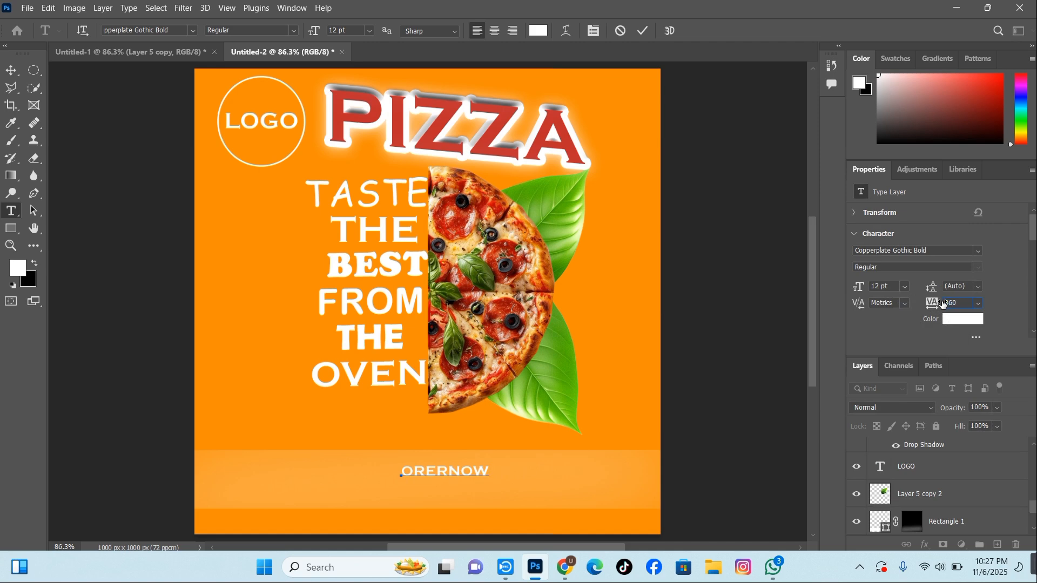
left_click(643, 31)
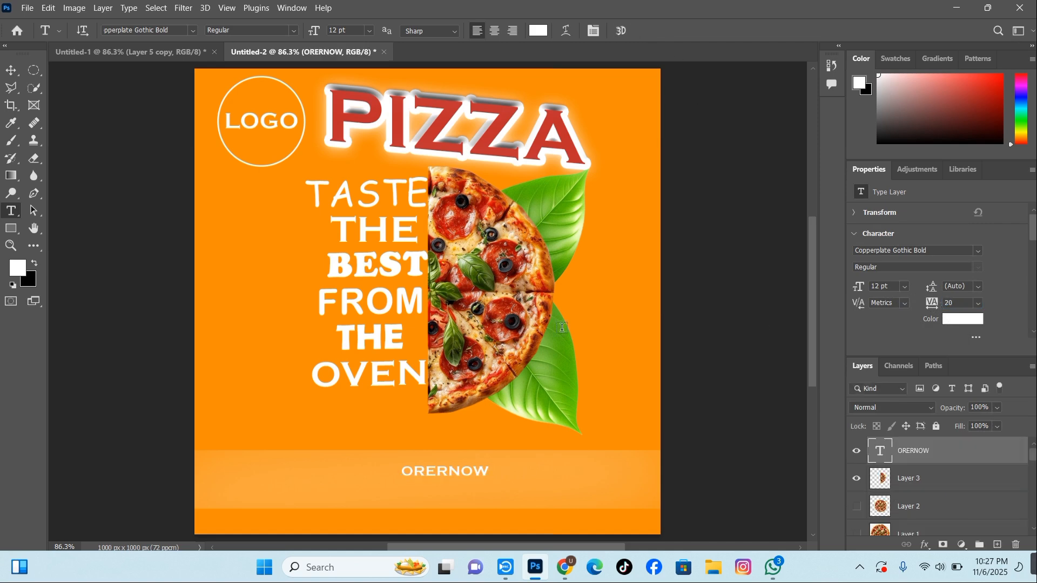
Increase the ORERNOW text's tracking to 880
left_click(10, 70)
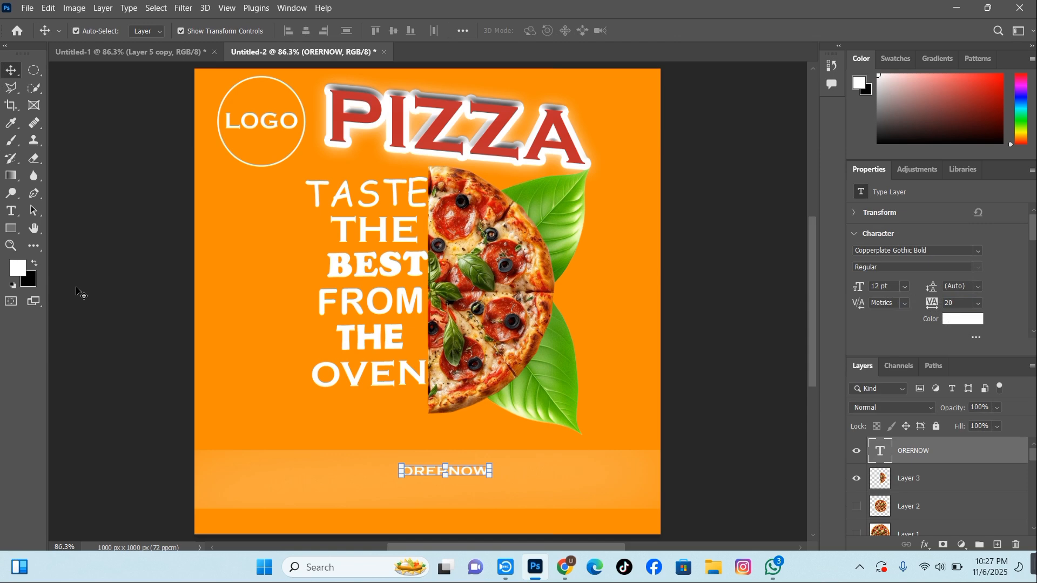
left_click(431, 448)
left_click(454, 470)
mouse_move(933, 304)
left_mouse_down()
mouse_move(949, 296)
mouse_move(934, 304)
left_mouse_up()
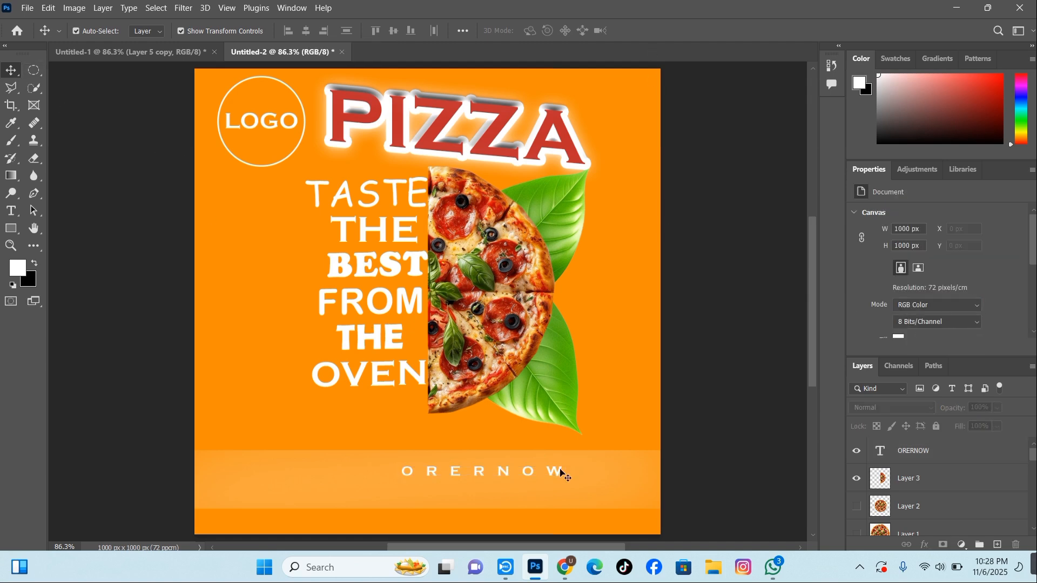
Scale the ORERNOW text to about 251% and position it so it spans the translucent band
left_click_drag(559, 471, 640, 487)
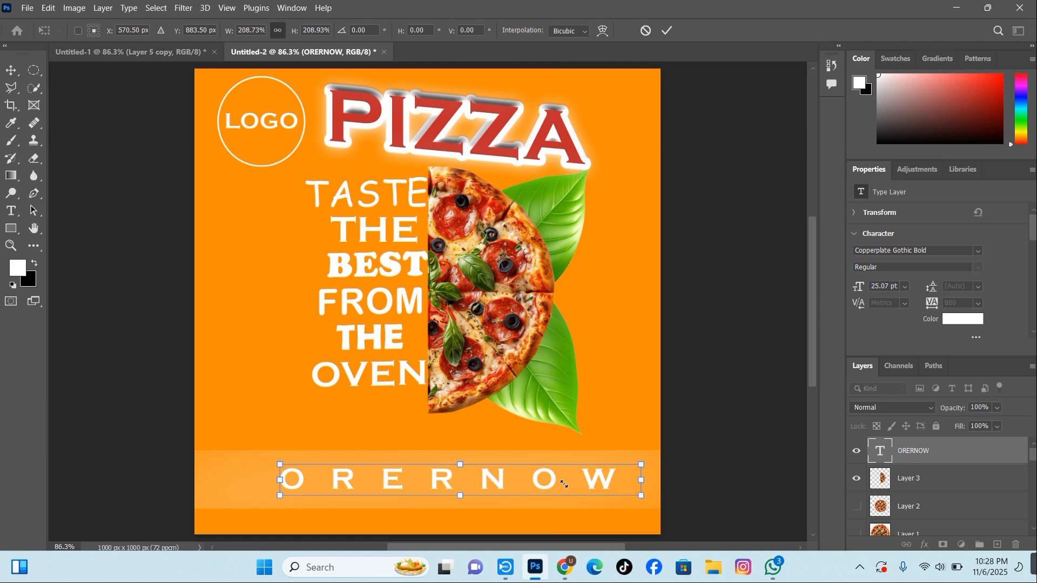
left_click_drag(554, 491, 511, 489)
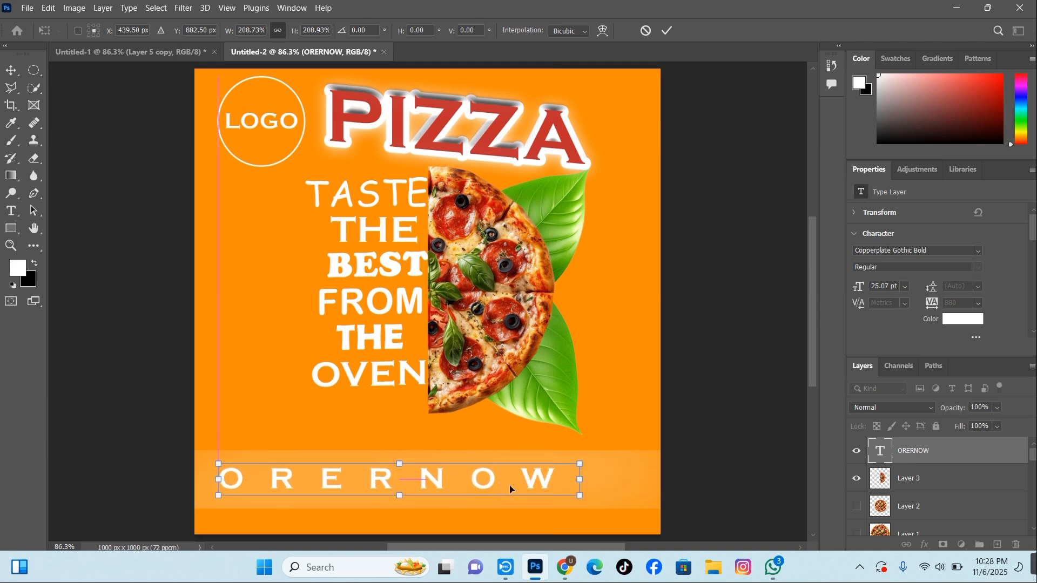
left_click_drag(579, 496, 653, 485)
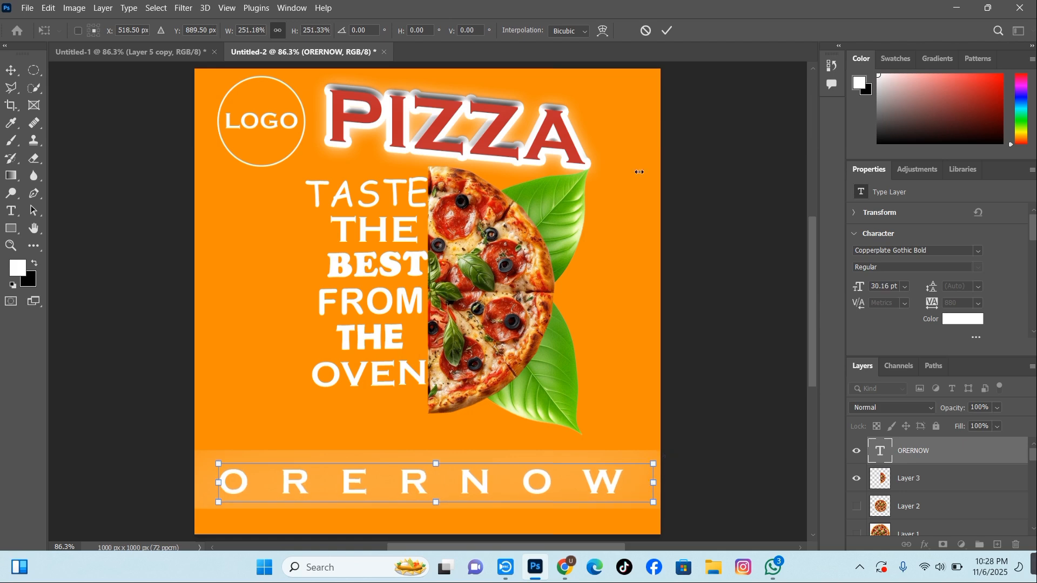
left_click(669, 34)
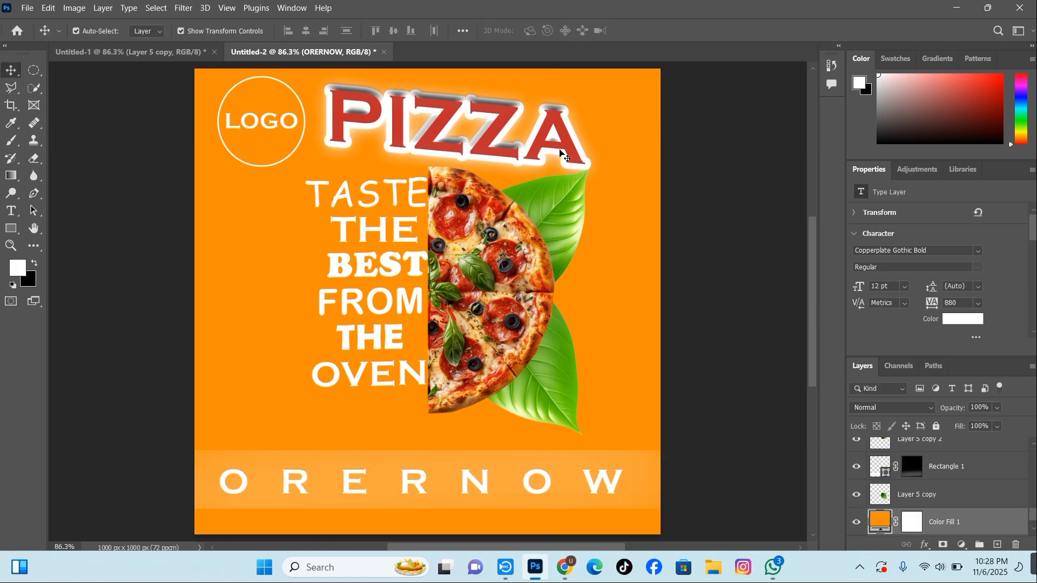
Nudge the PIZZA title slightly upward, away from the pizza's upper edge
left_click_drag(564, 157, 555, 135)
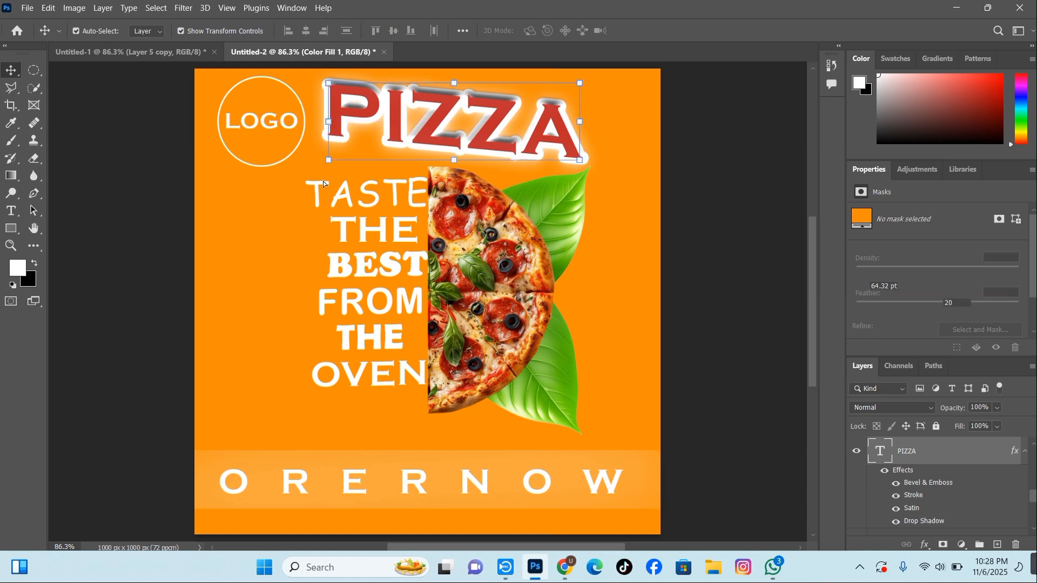
Paste the flaming chili pepper just above the background layer, place it at the canvas's left edge beside the slogan, and enlarge it to about 110%
left_click(285, 336)
key("ctrl+v")
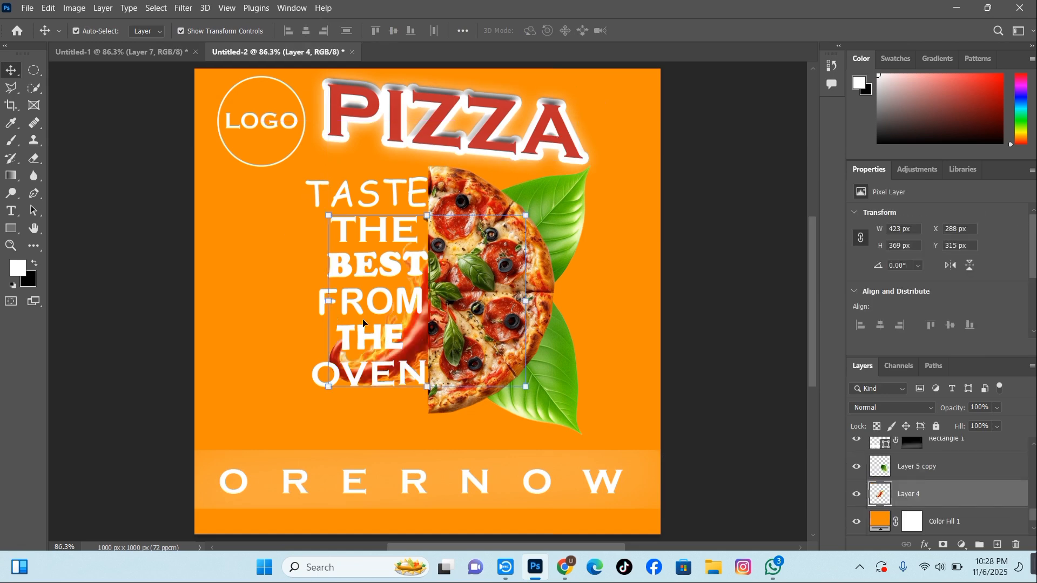
left_click_drag(413, 332, 244, 341)
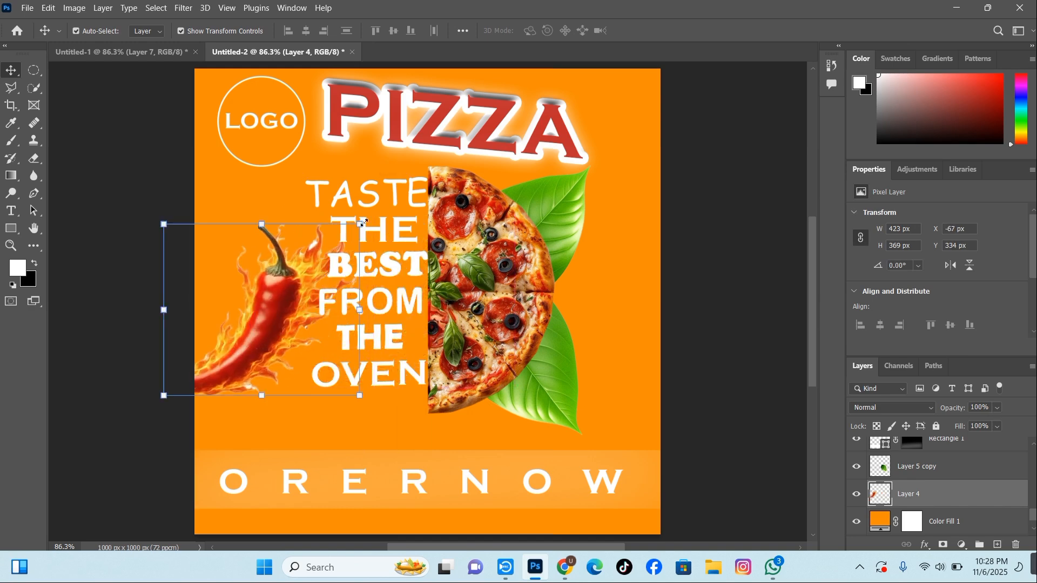
left_click_drag(369, 219, 384, 204)
left_click(670, 31)
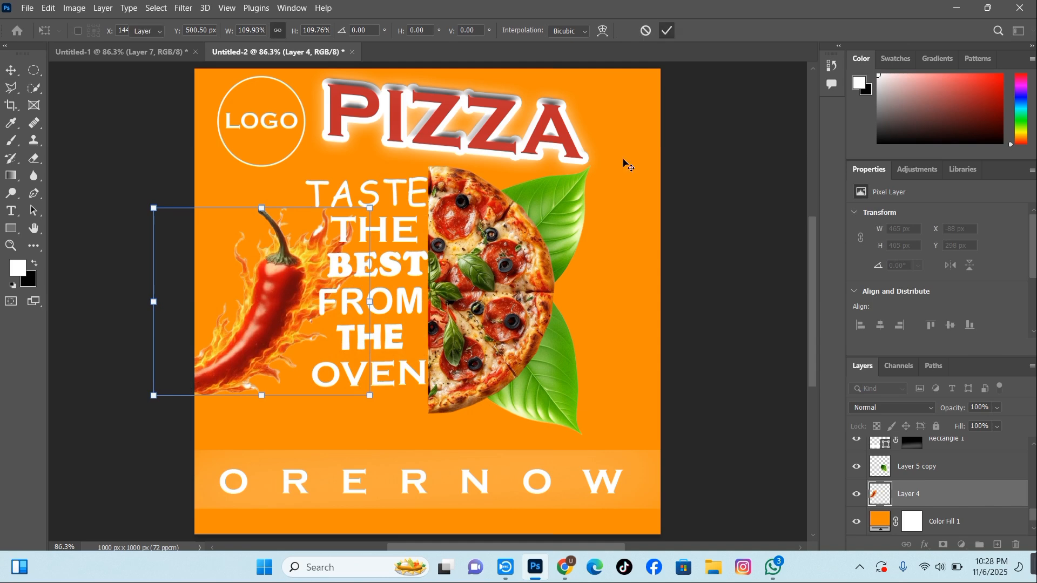
left_click(621, 184)
Recolor the word BEST in the slogan to pure red (#ff0000)
left_click(367, 264)
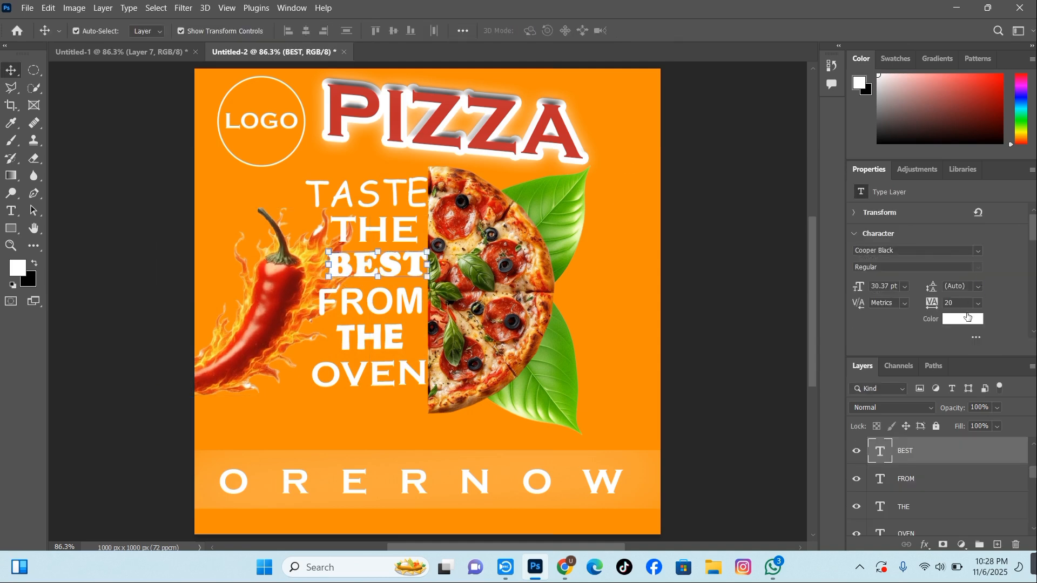
left_click(964, 320)
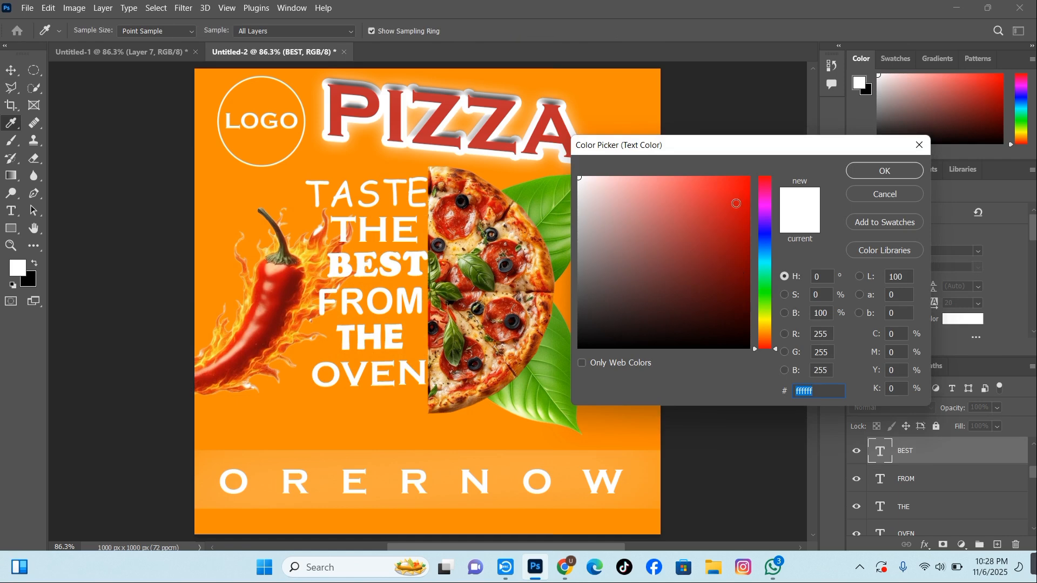
left_click(746, 182)
left_click_drag(747, 182, 751, 175)
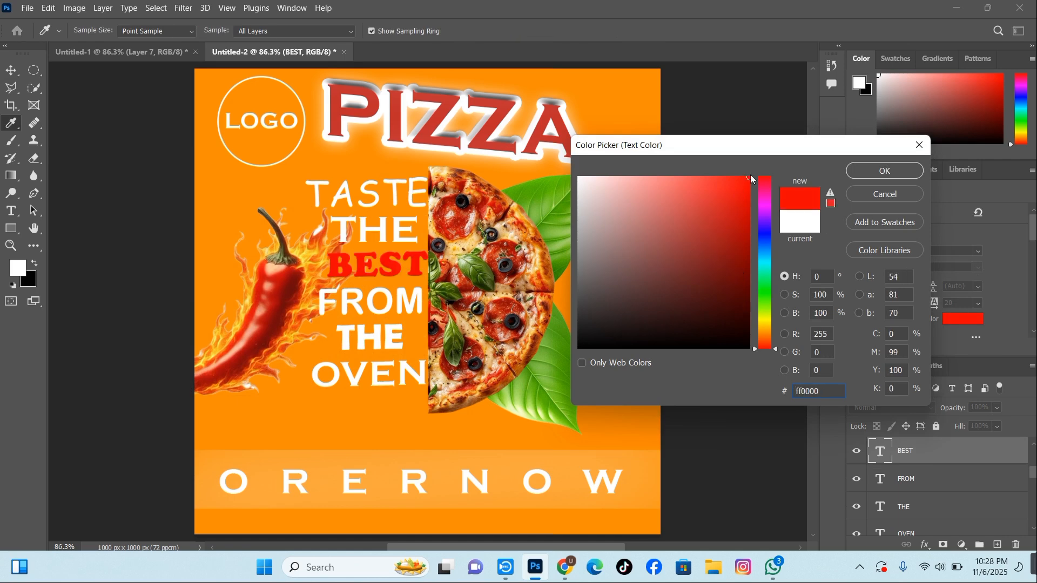
left_click(863, 173)
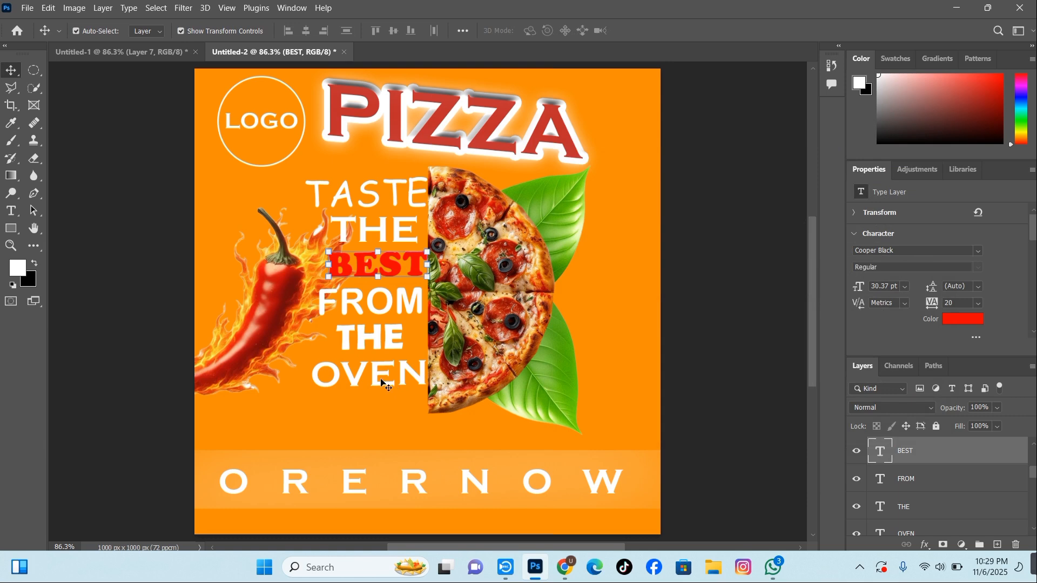
Recolor the word OVEN at the end of the slogan to bright yellow (#fff600)
left_click(383, 381)
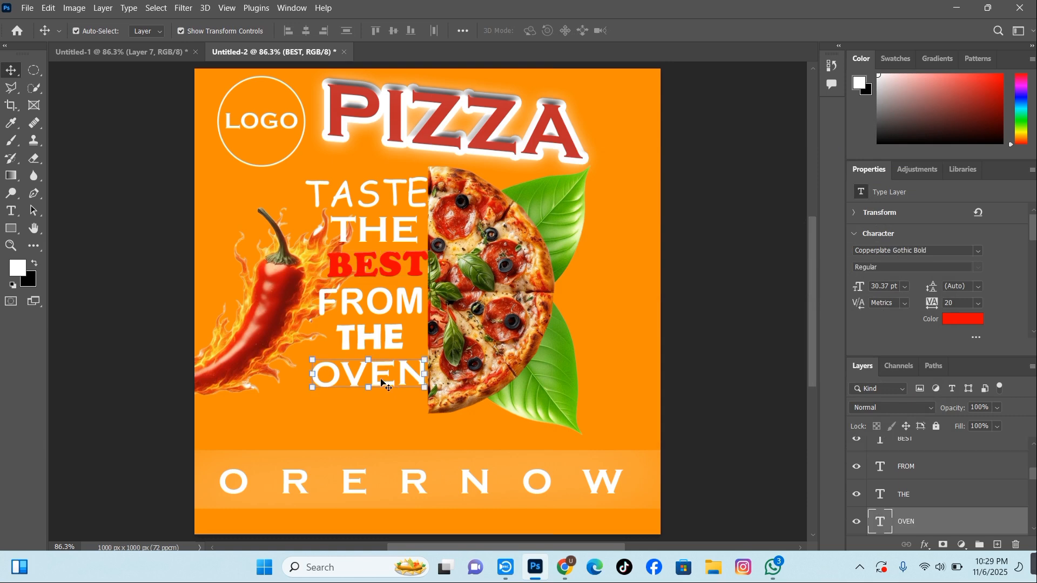
left_click(969, 326)
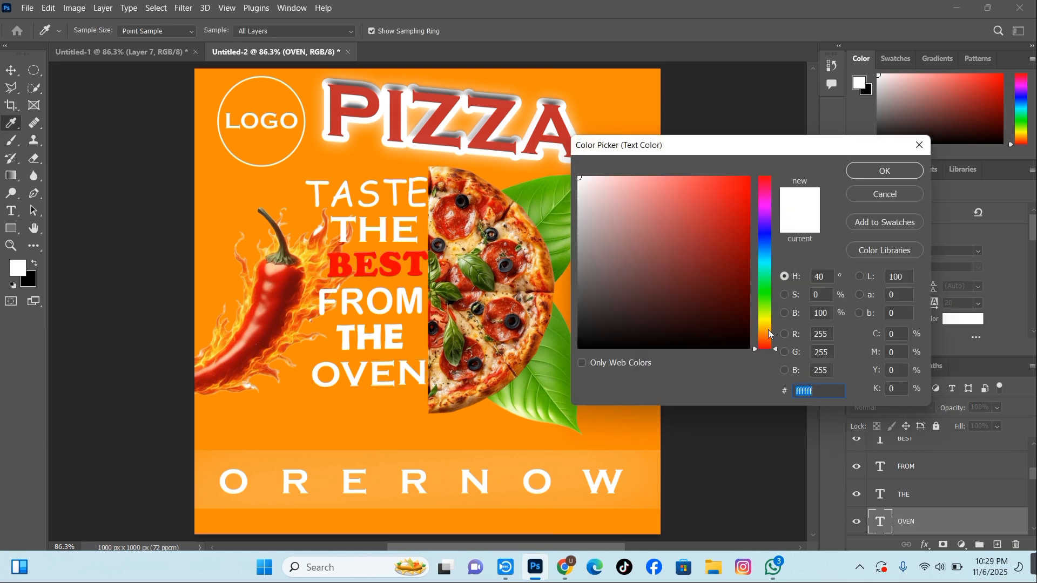
left_click(769, 330)
left_click_drag(741, 178, 769, 162)
left_click_drag(761, 330, 761, 320)
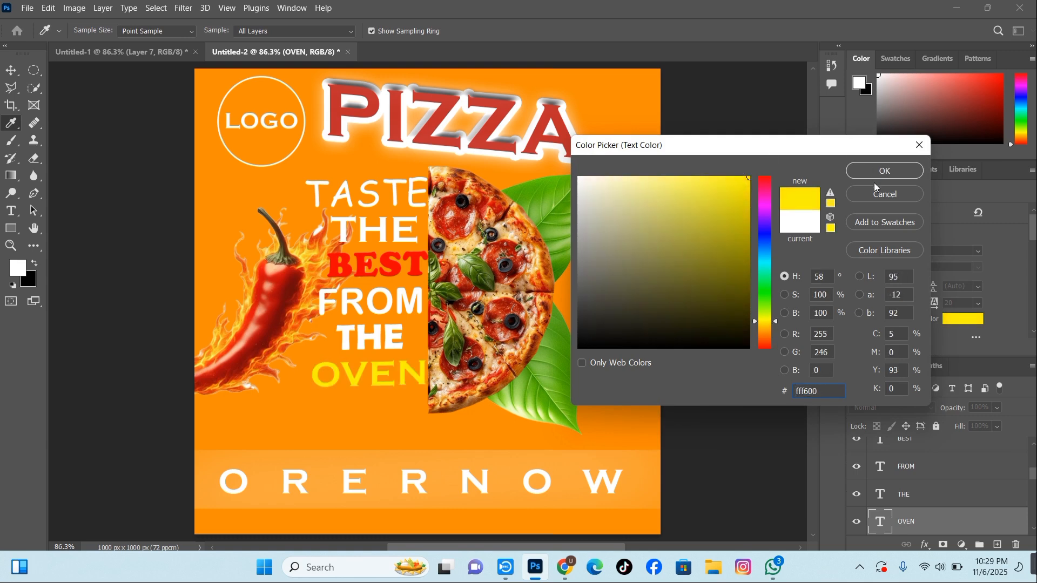
left_click(864, 173)
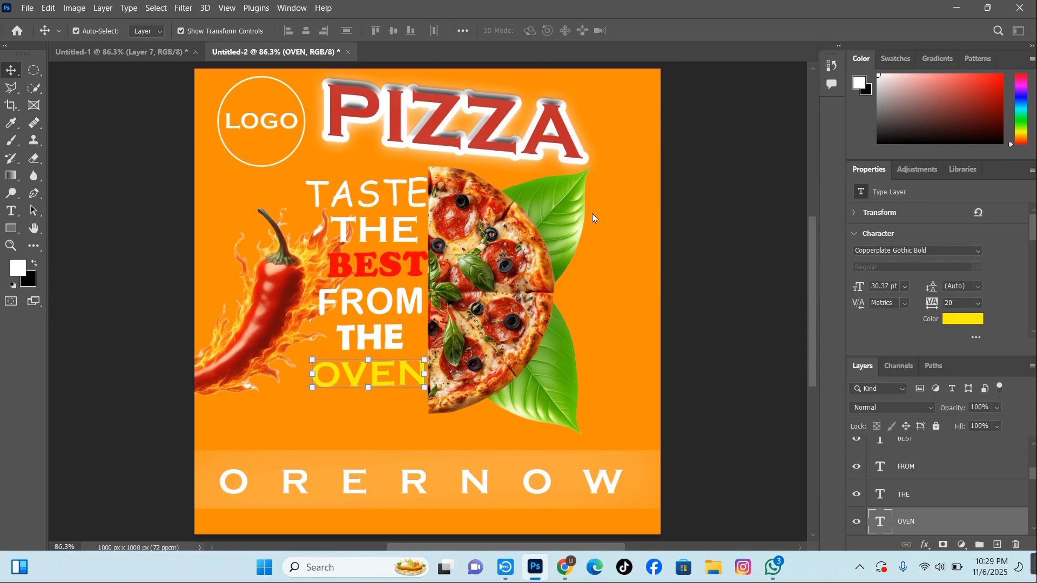
Recolor the word TASTE at the start of the slogan to black (#000000)
left_click(381, 212)
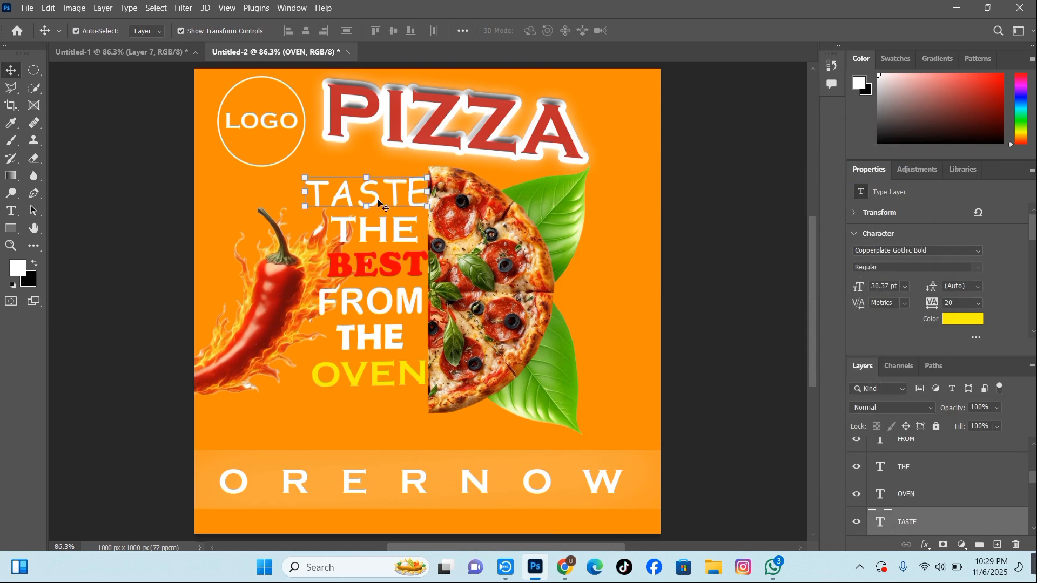
left_click(966, 320)
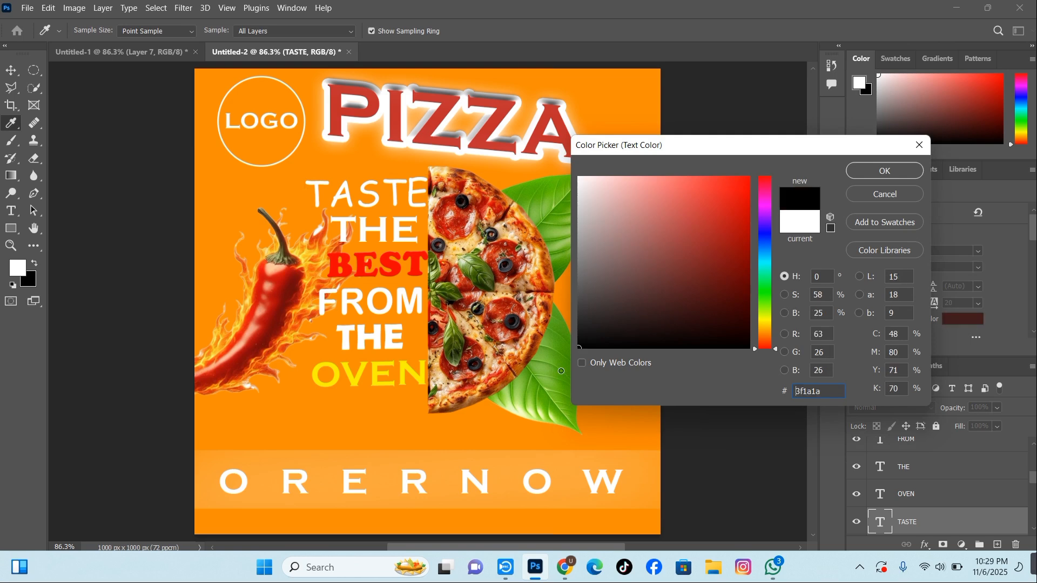
left_click_drag(561, 371, 565, 367)
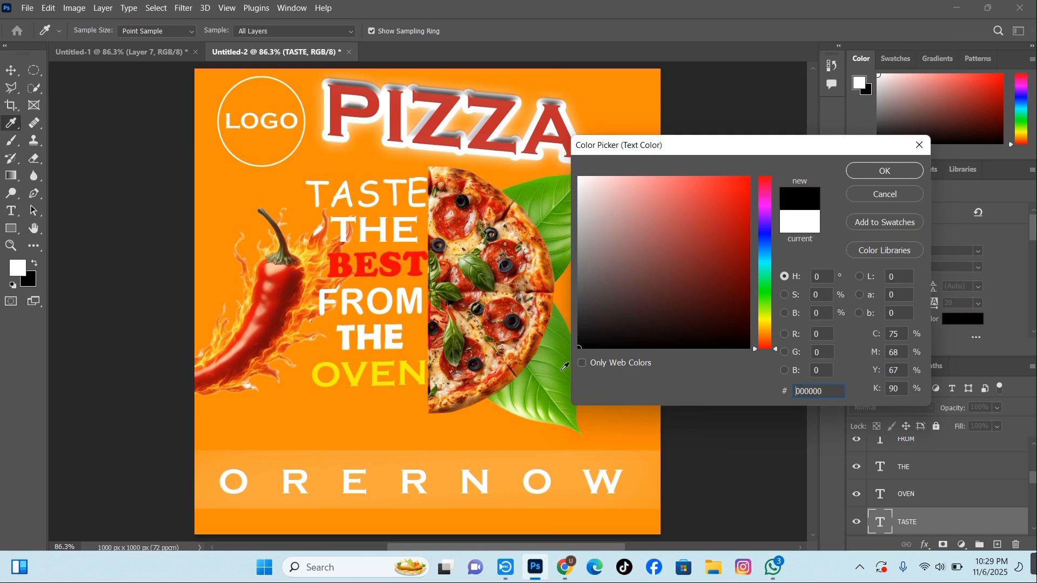
left_click(857, 170)
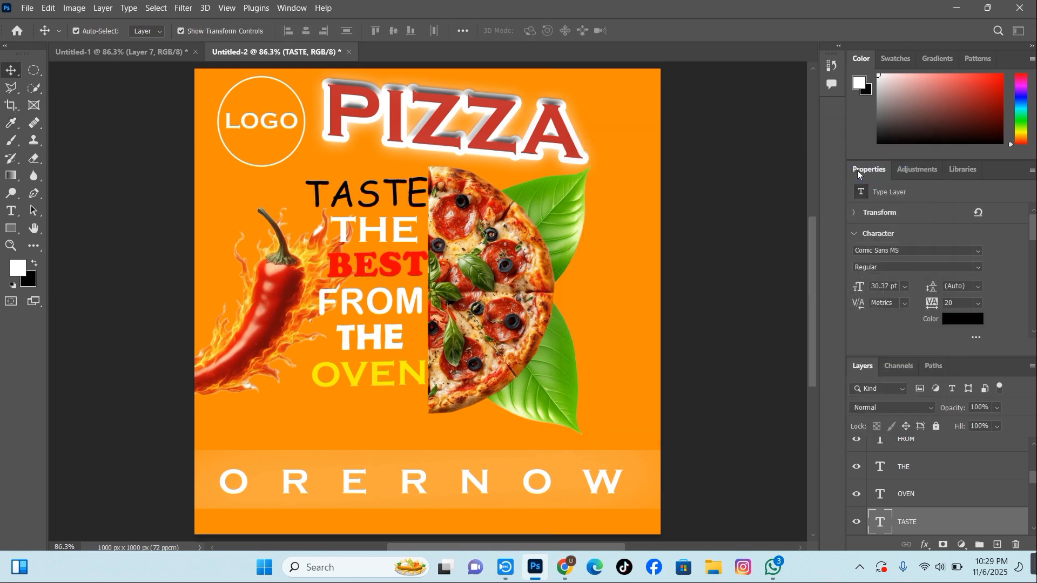
Recolor the word FROM in the slogan to dark purple (#31053a), trying cyan, lime, yellow and lilac tones first
left_click(378, 308)
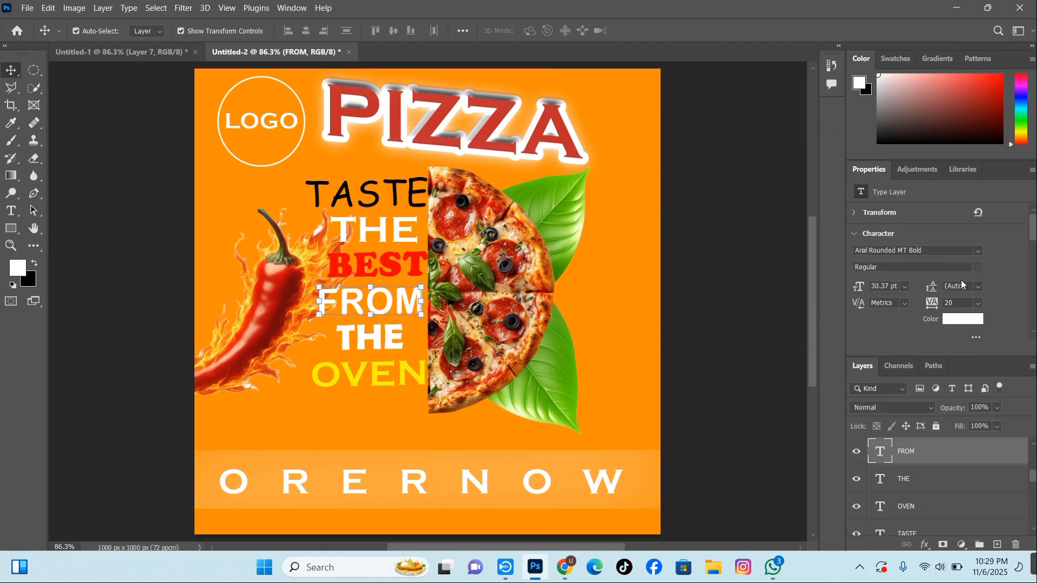
left_click(972, 321)
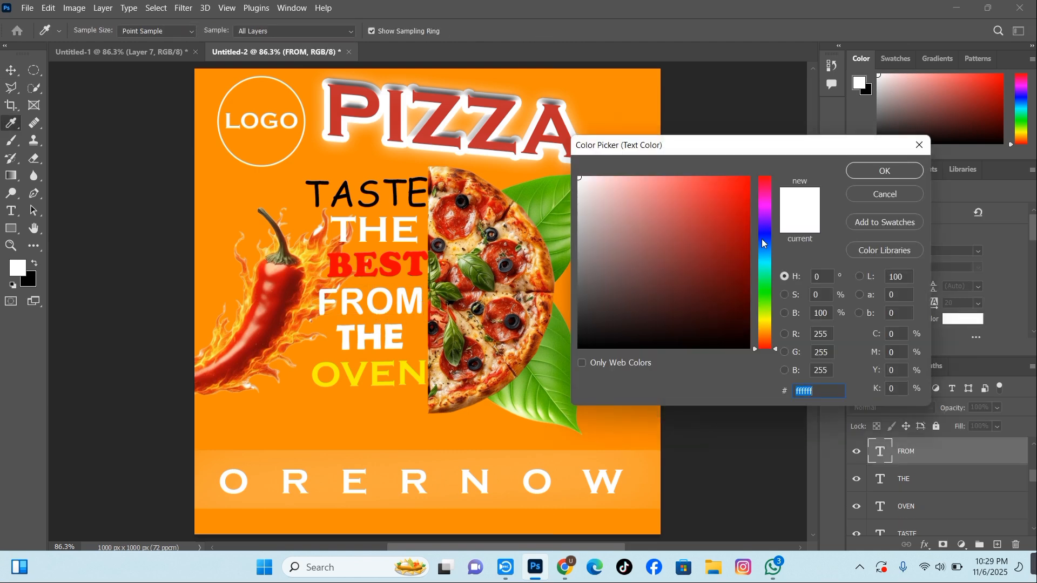
left_click(762, 265)
left_click_drag(725, 226, 756, 176)
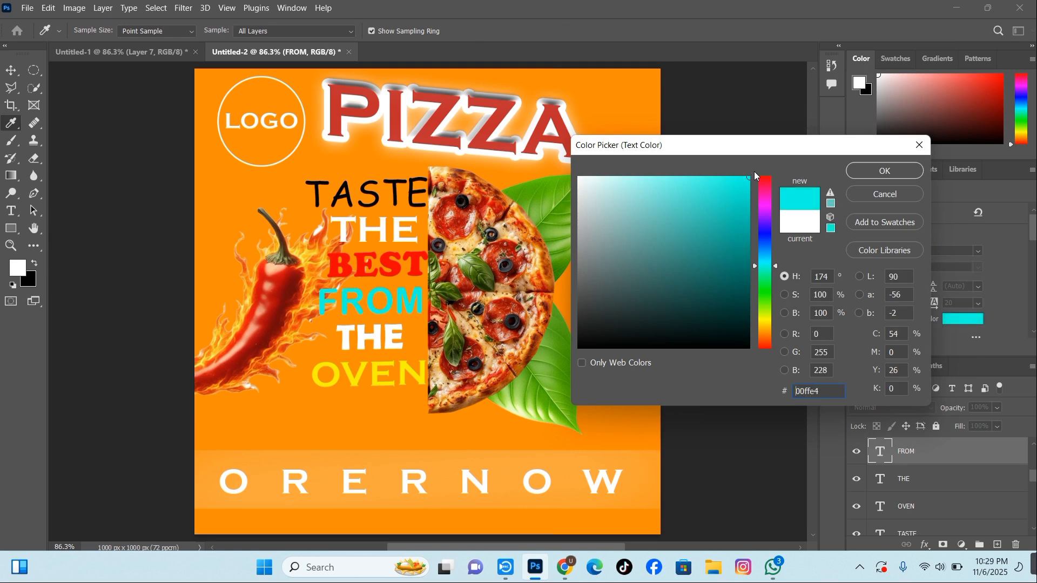
left_click(767, 316)
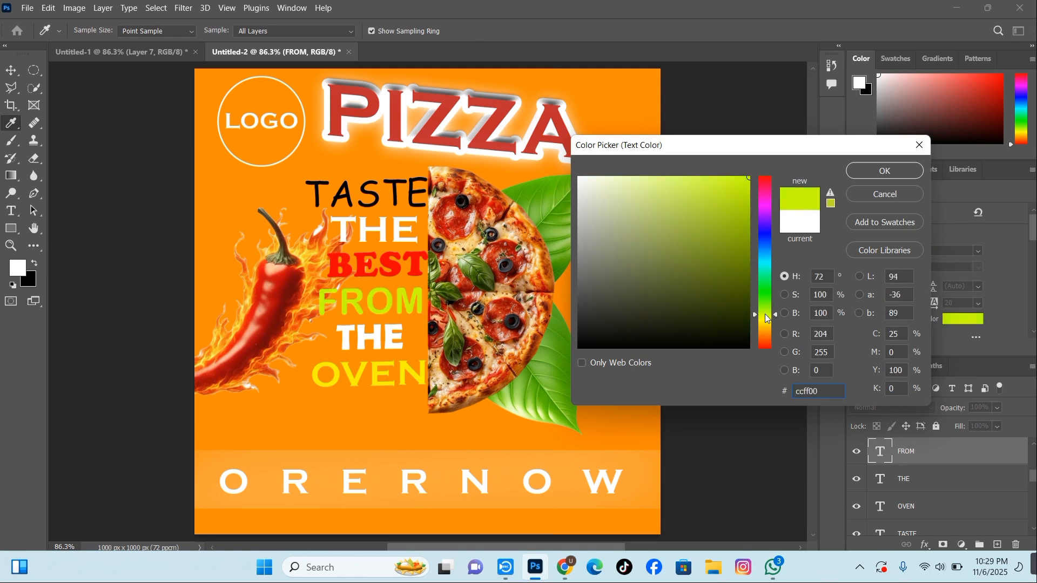
left_click(767, 319)
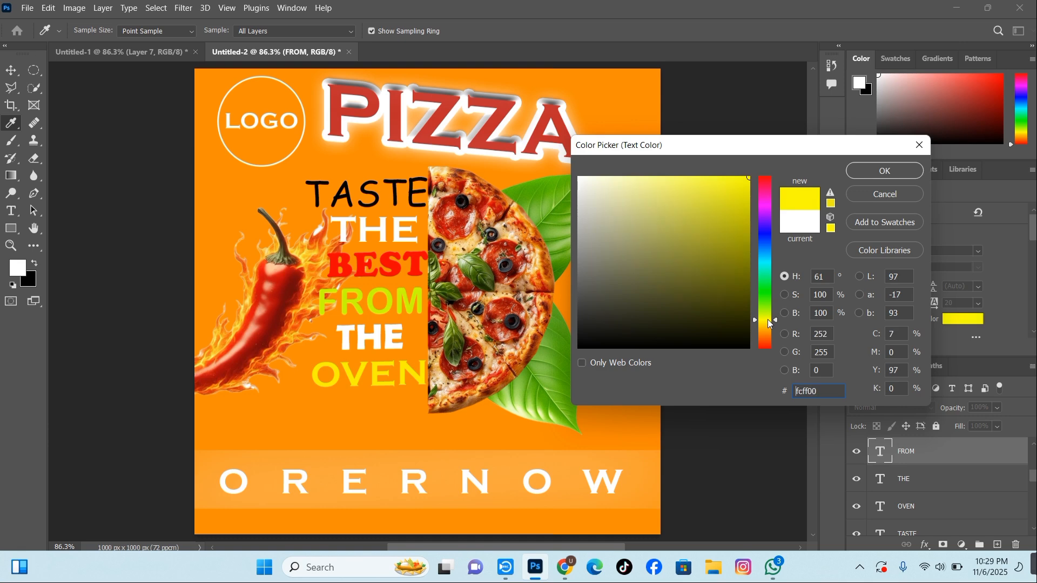
mouse_move(767, 320)
left_mouse_down()
mouse_move(770, 343)
mouse_move(762, 213)
left_mouse_up()
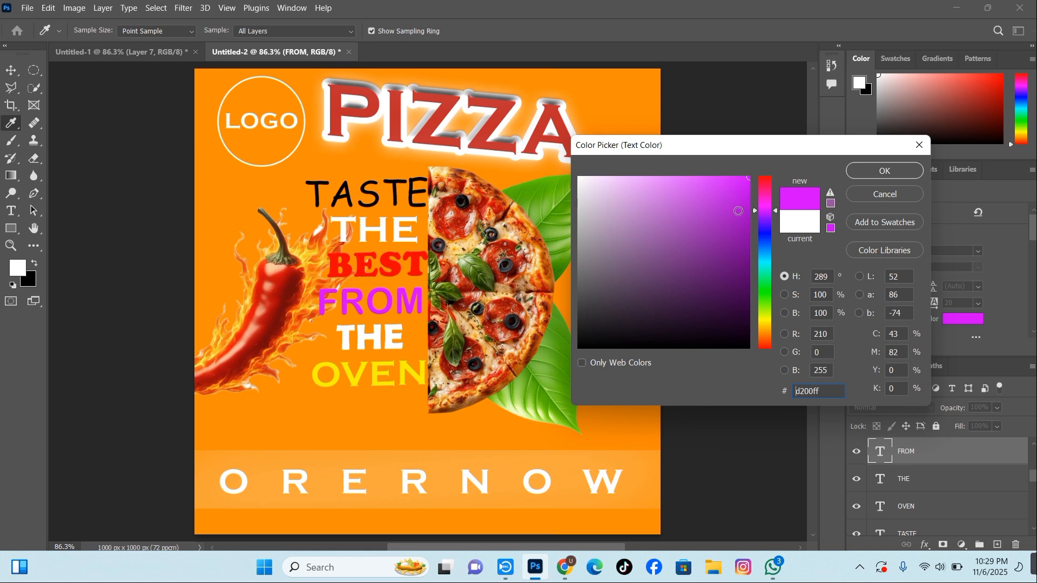
left_click(634, 186)
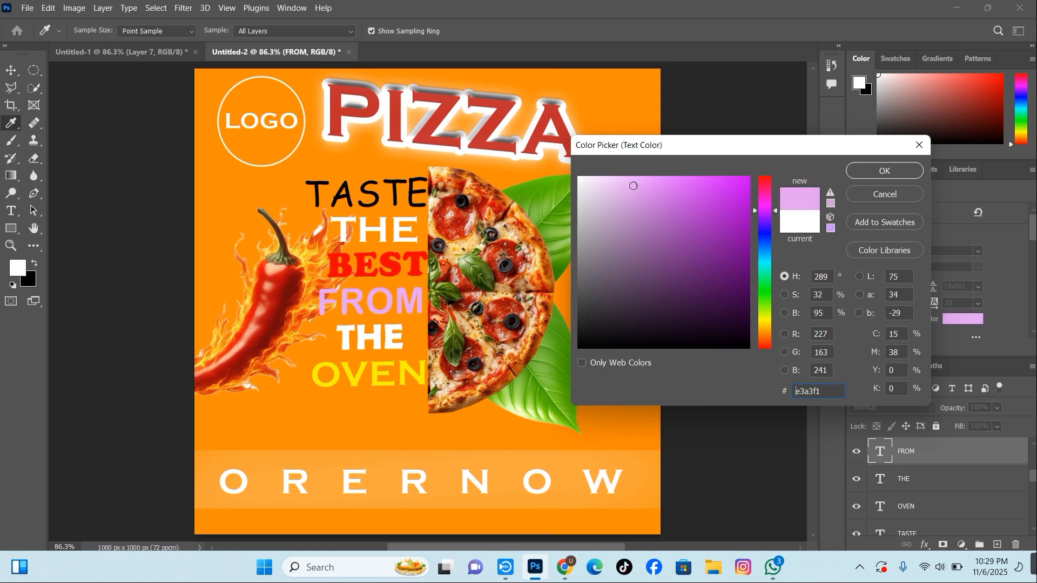
mouse_move(633, 184)
left_mouse_down()
mouse_move(685, 215)
mouse_move(735, 310)
left_mouse_up()
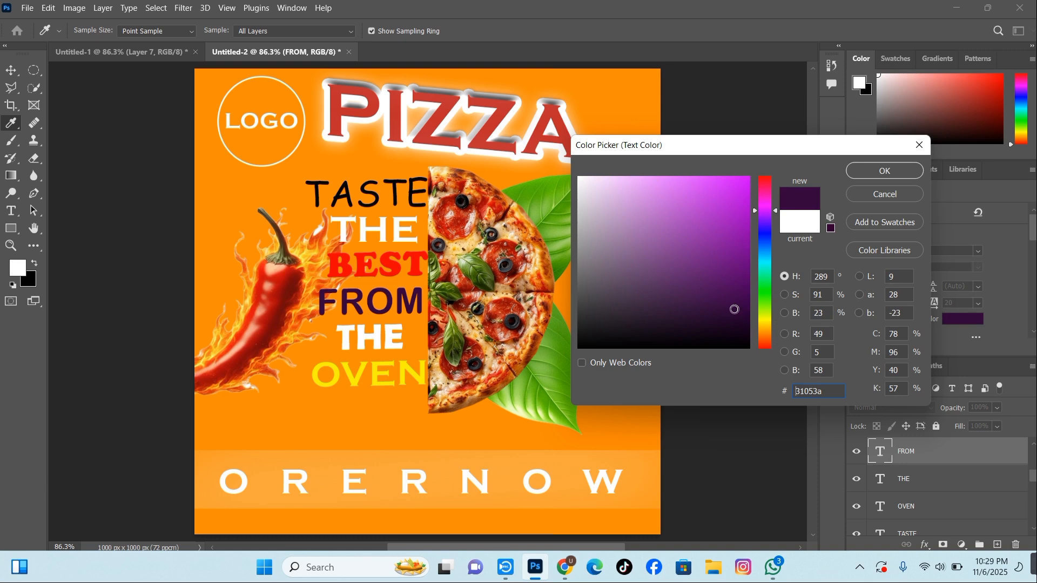
left_click(862, 172)
left_click(631, 279)
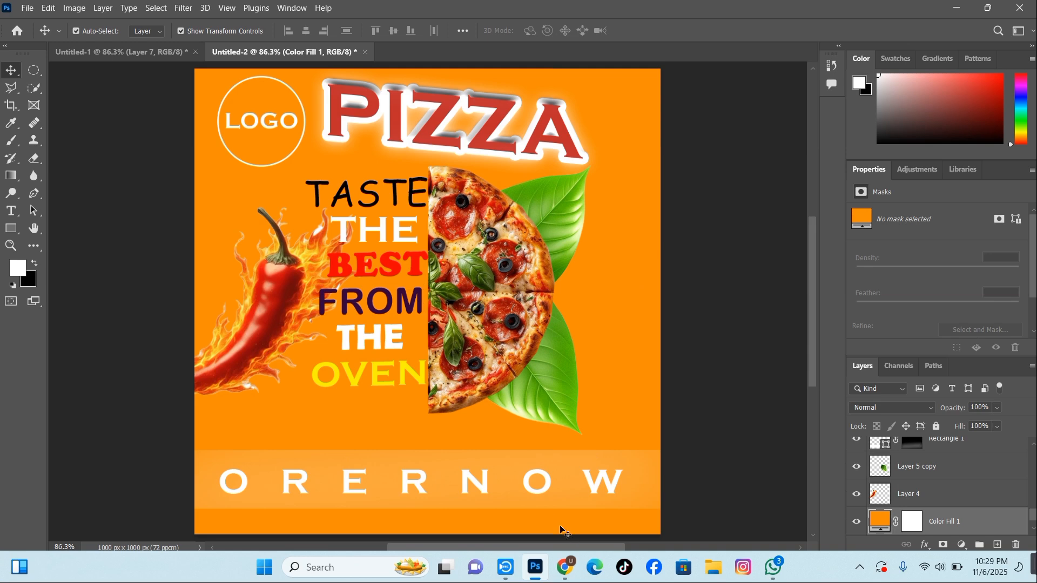
Nudge the ORERNOW text slightly upward within the translucent band
left_click_drag(547, 487, 546, 484)
left_click(599, 316)
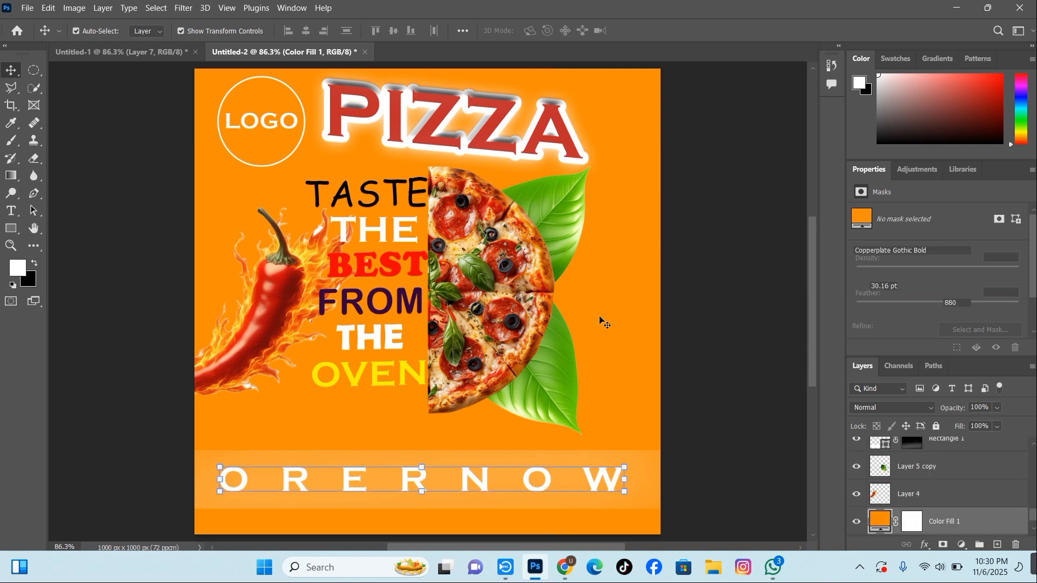
Duplicate the flaming chili pepper and place the copy at the canvas's upper-right corner beside the PIZZA title, partly cropped by the edge
left_click(270, 332)
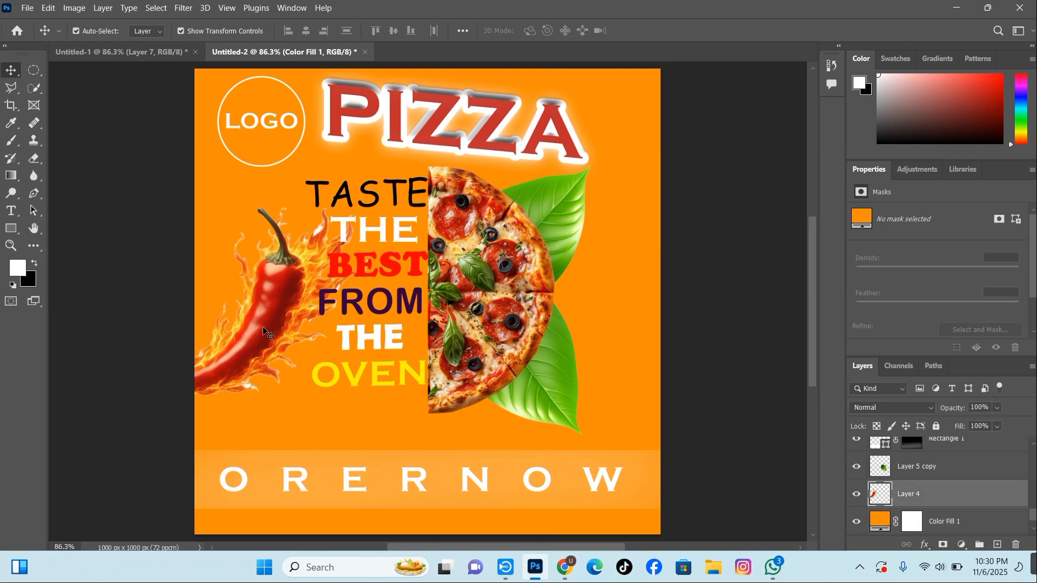
key("ctrl+j")
left_click_drag(265, 332, 660, 156)
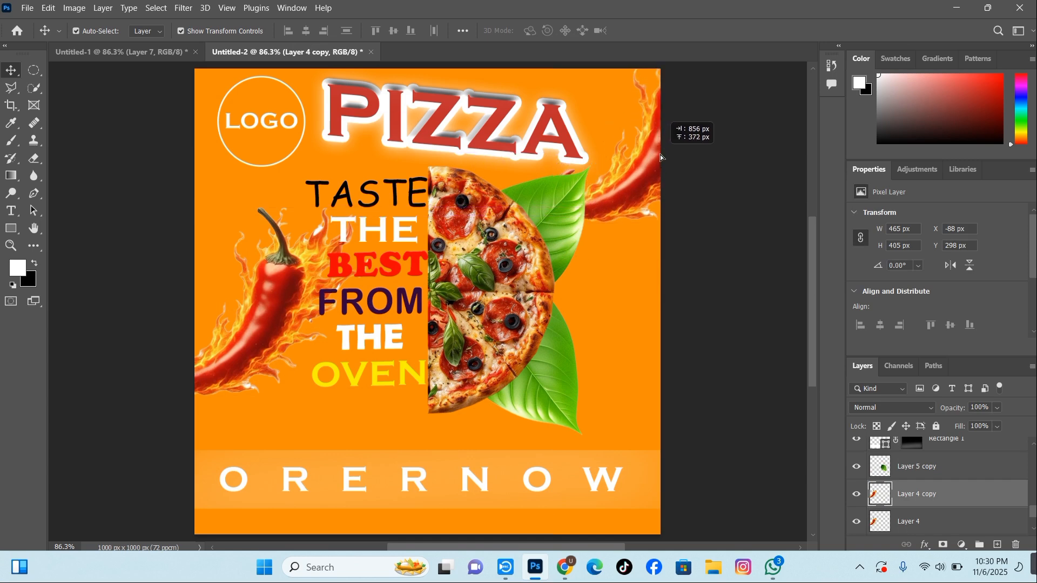
left_click_drag(660, 154, 660, 155)
left_click(626, 304)
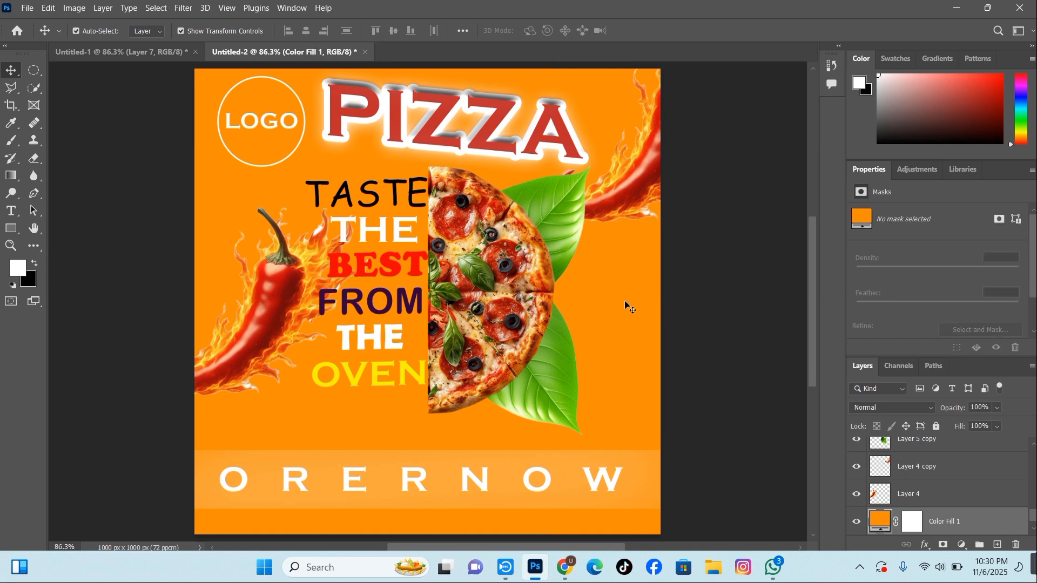